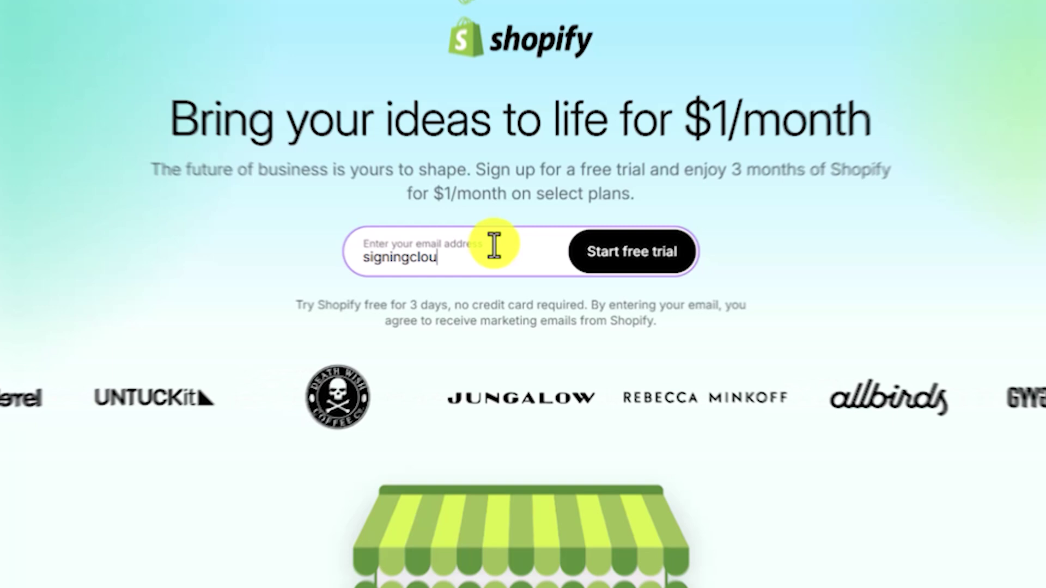
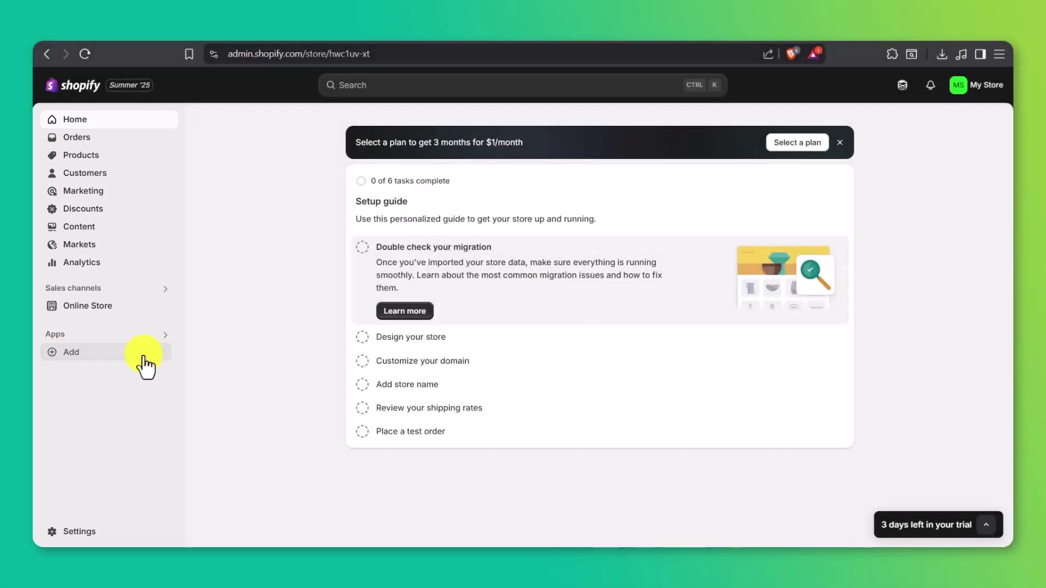
Step: Reach the Shopify App Store through the Apps > Add recommended-apps panel
click(141, 353)
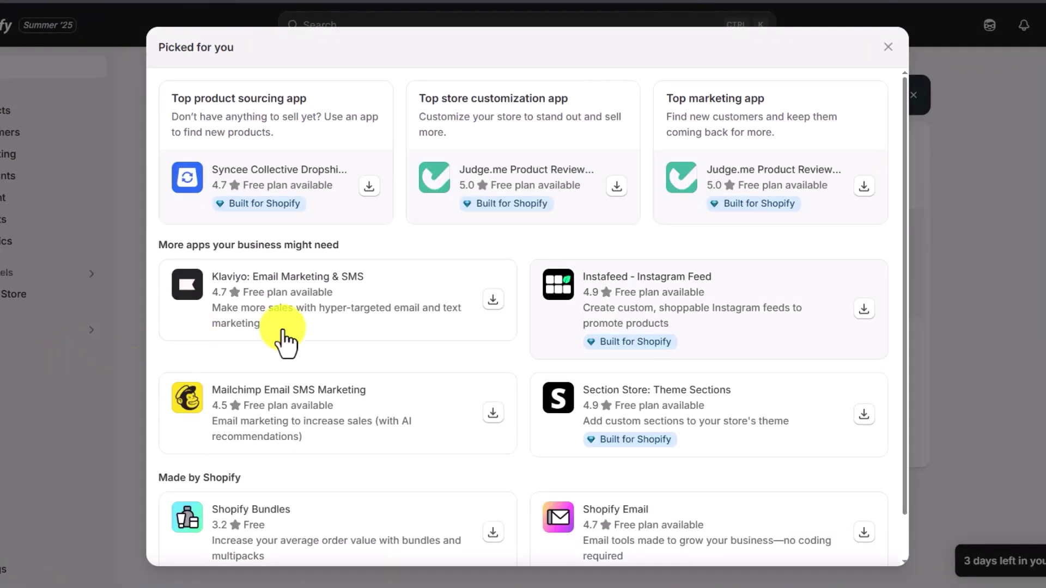
drag(904, 256, 905, 308)
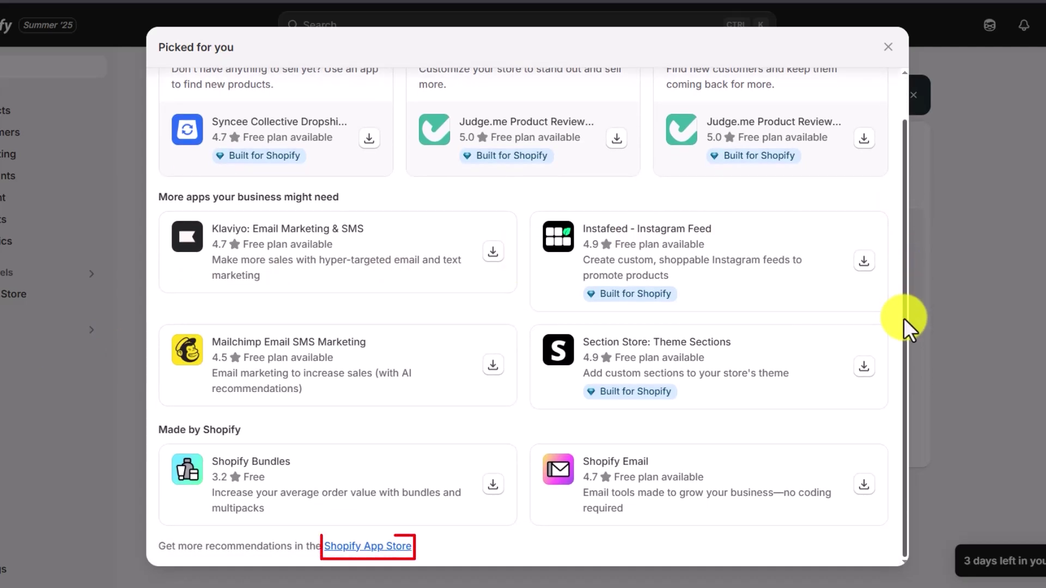
click(376, 546)
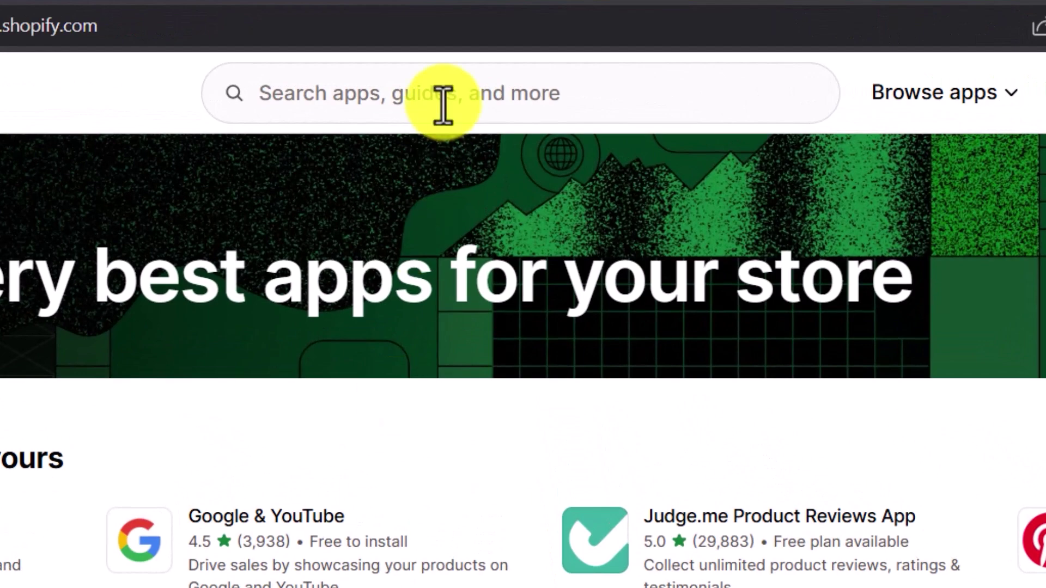
Step: Search 'instant' and install Instant Section & Page Builder, granting its requested data access
click(443, 105)
text(instant)
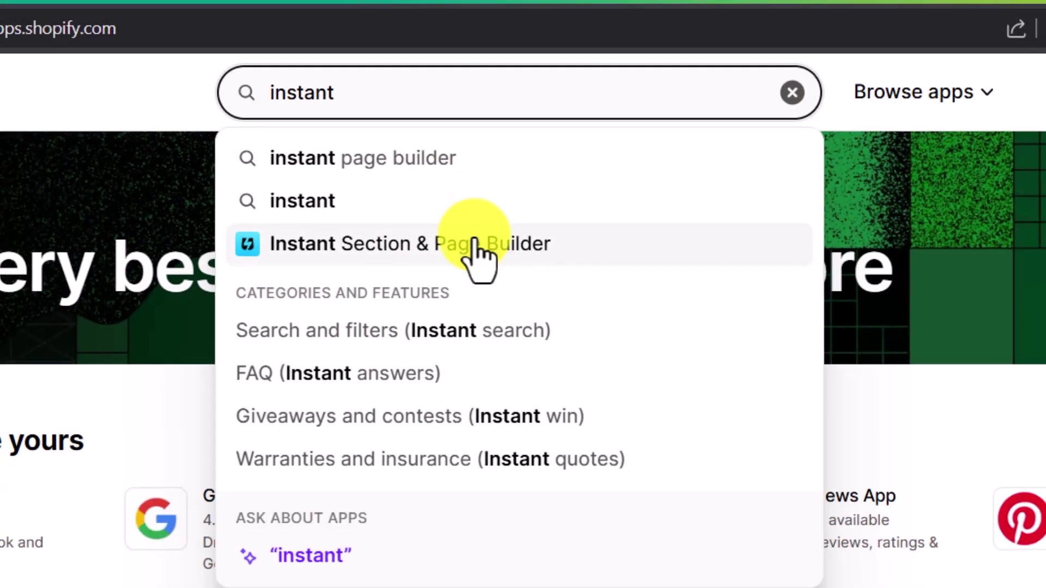
click(469, 254)
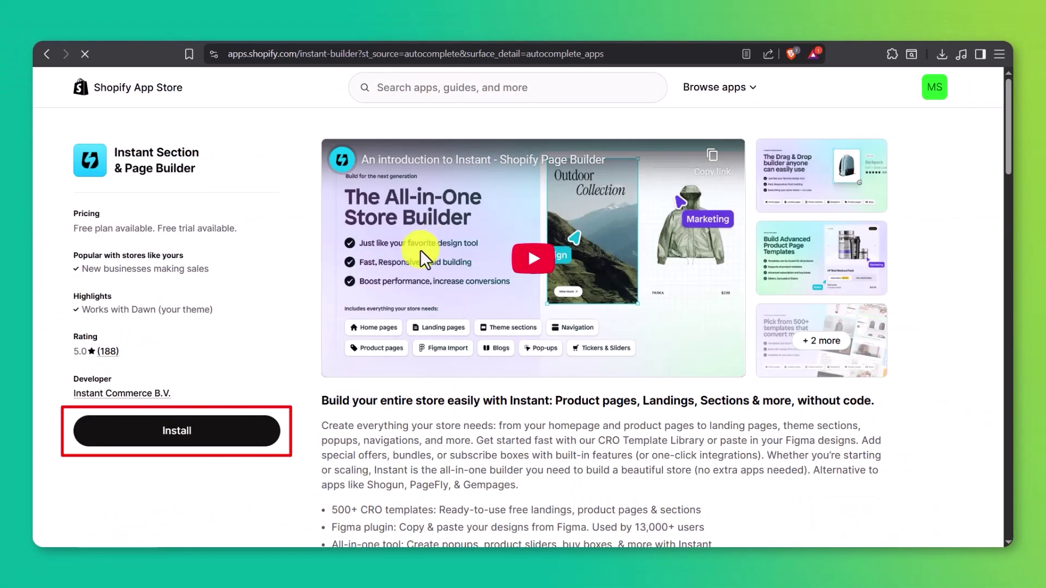
click(238, 438)
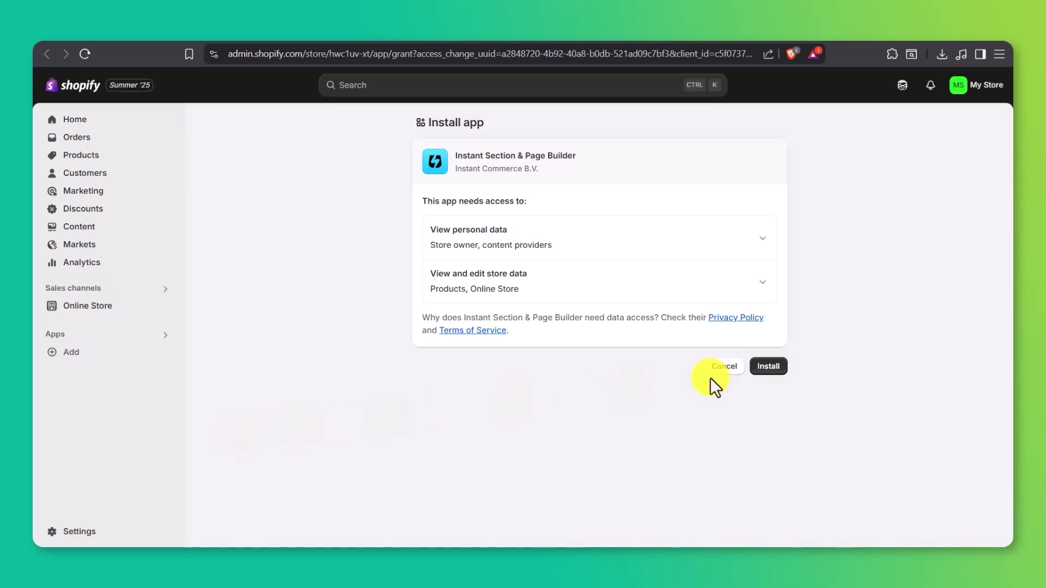
click(762, 370)
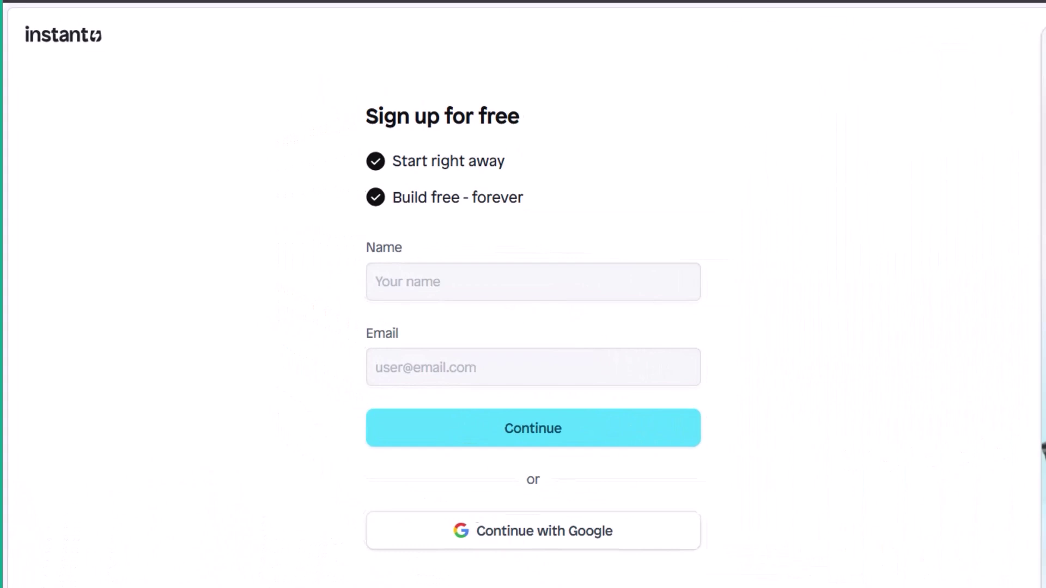
Step: Register with an account name and e-mail, pass the human verification check, and submit
click(499, 259)
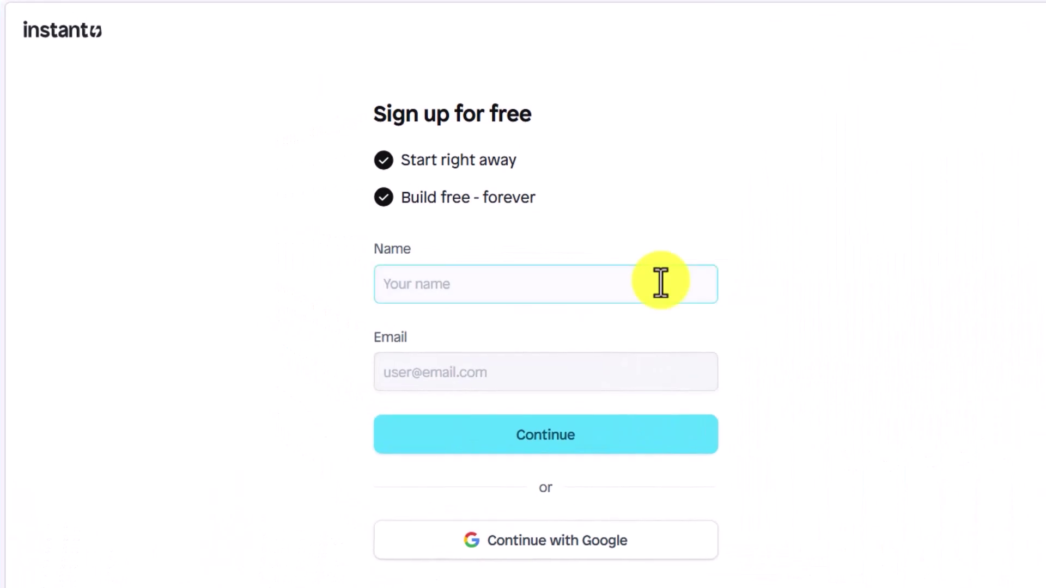
text(LearnNCut)
key(Tab)
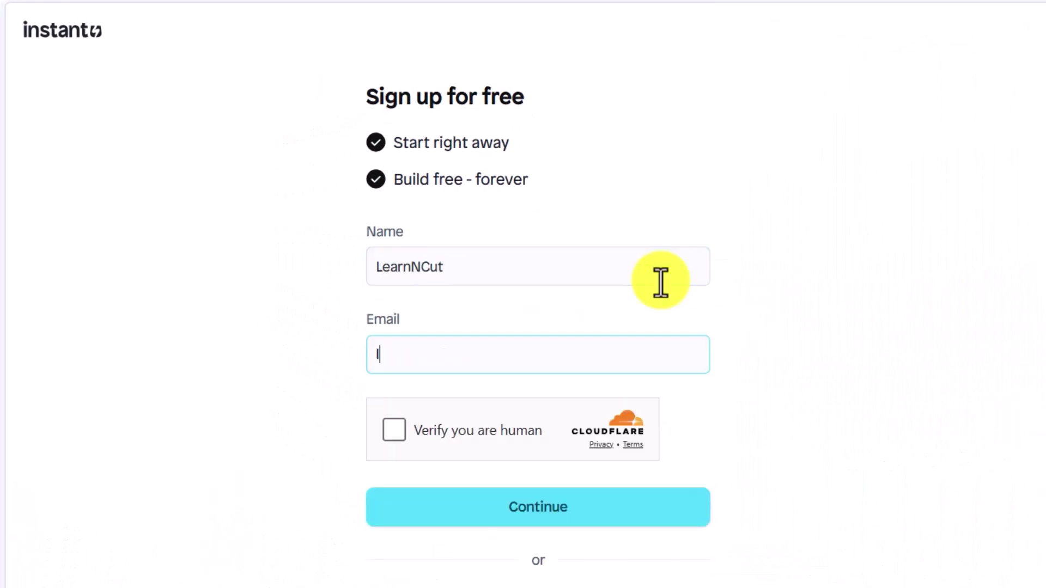
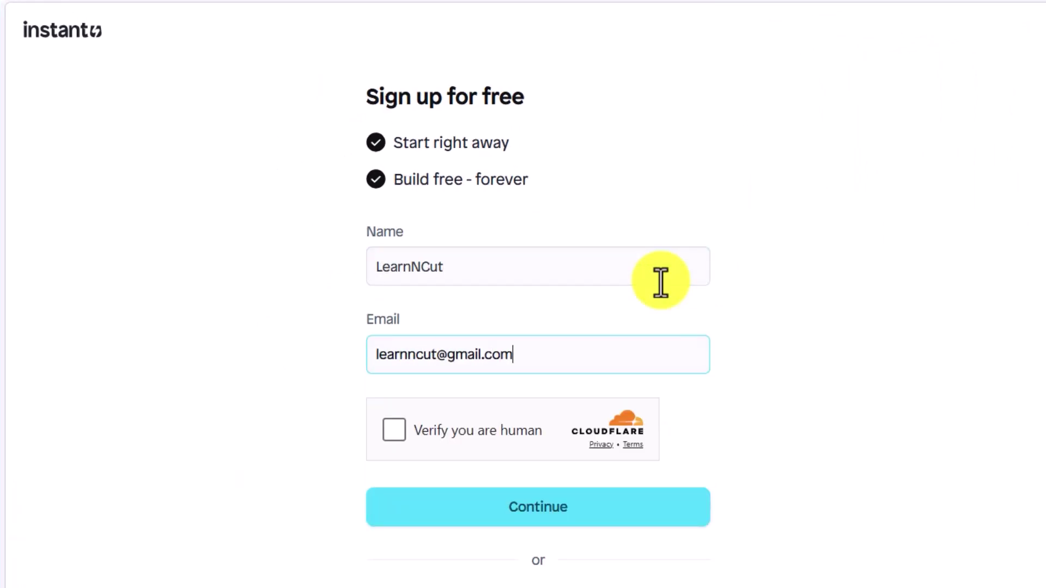
click(396, 436)
click(447, 508)
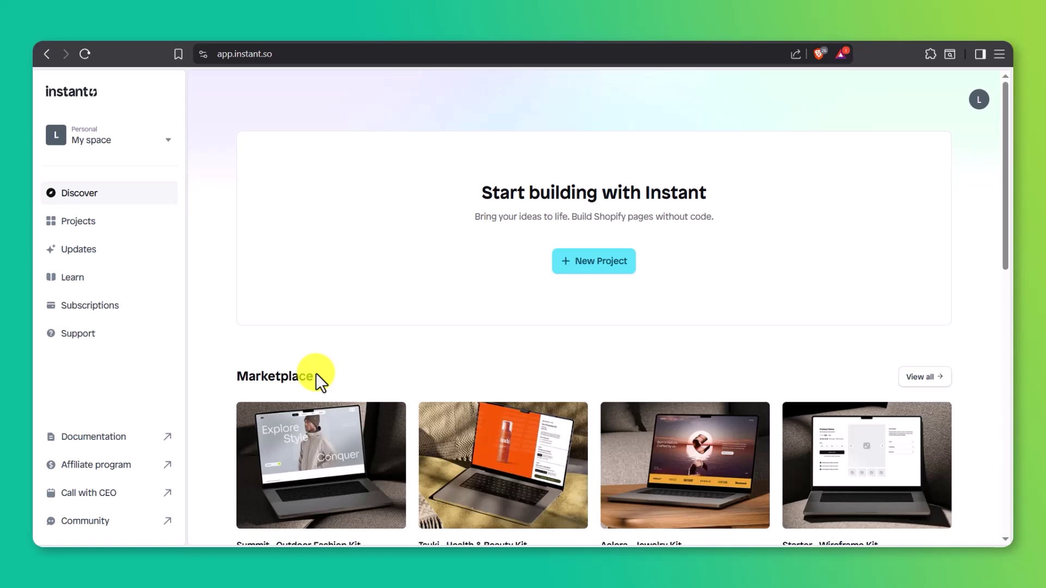
Step: Create a new Fashion-industry project titled 'Kairo Landing Page'
click(572, 267)
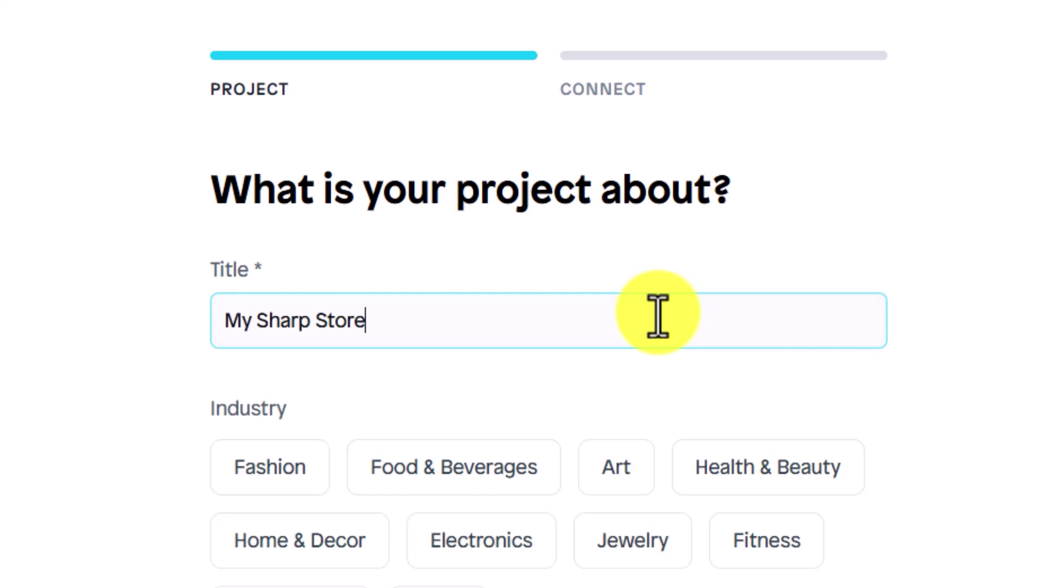
key(ctrl+a)
text(Ka)
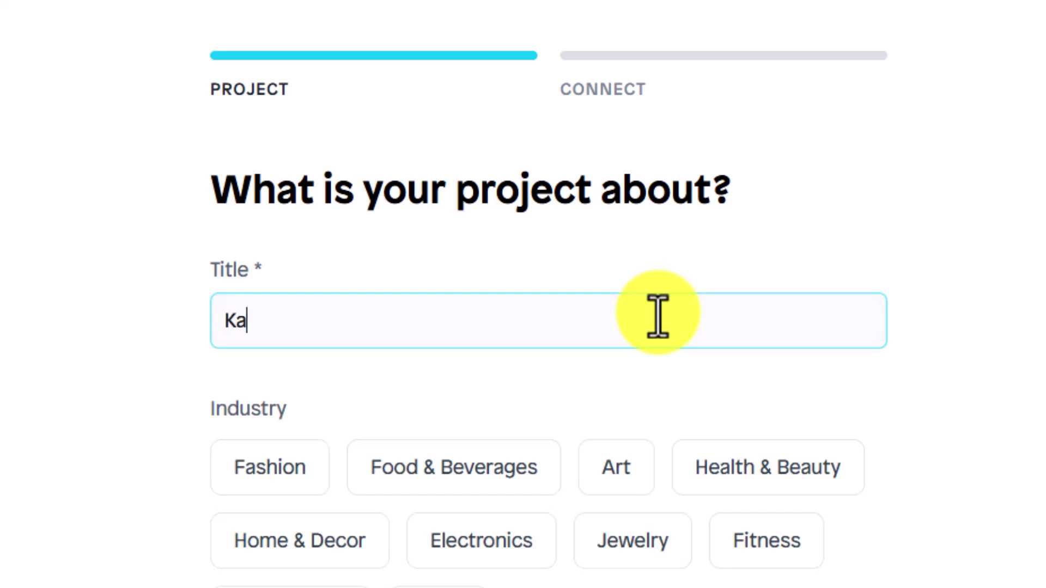
text(iro Landing )
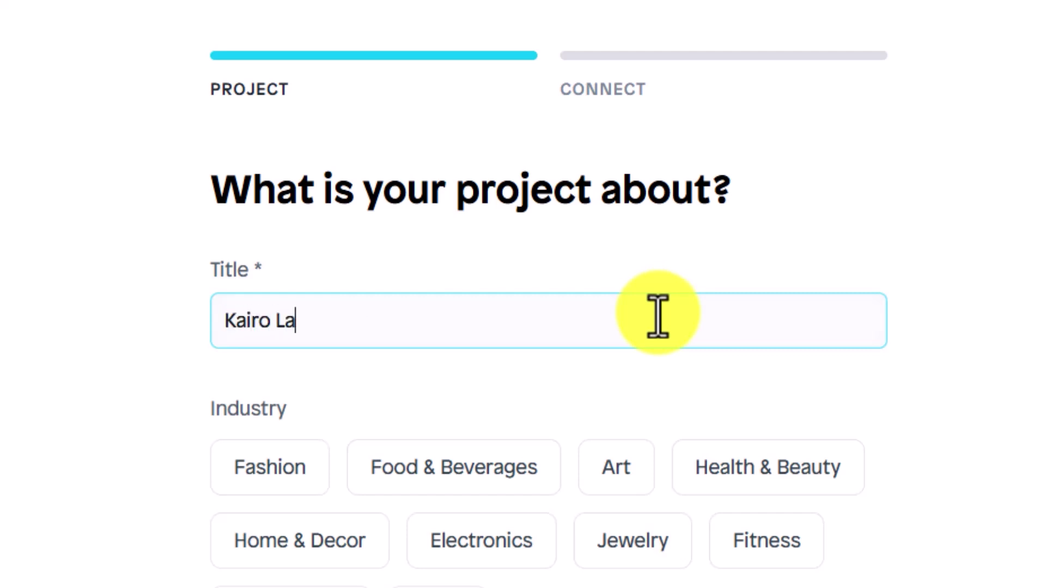
text(Page)
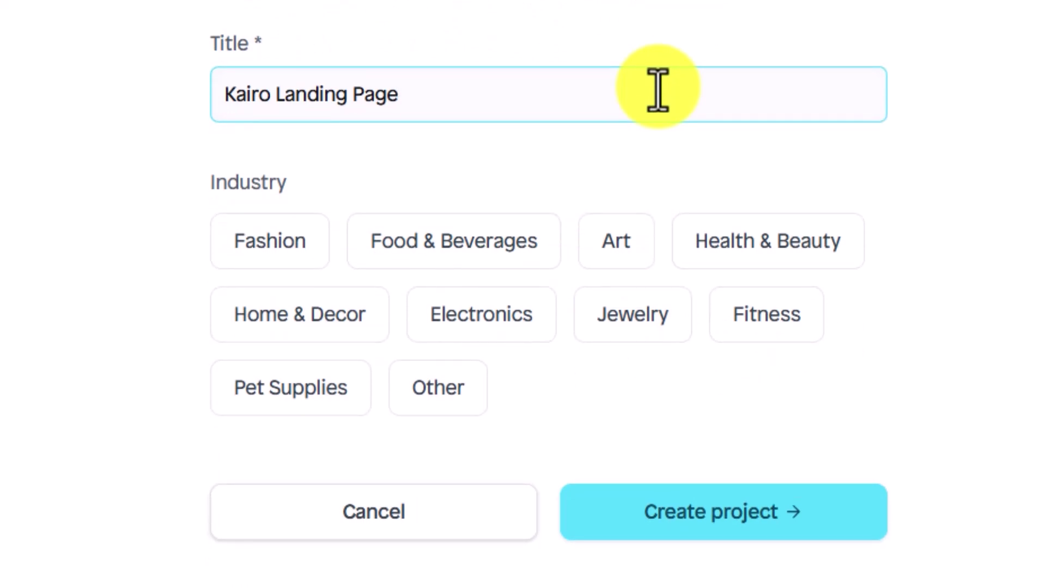
click(297, 241)
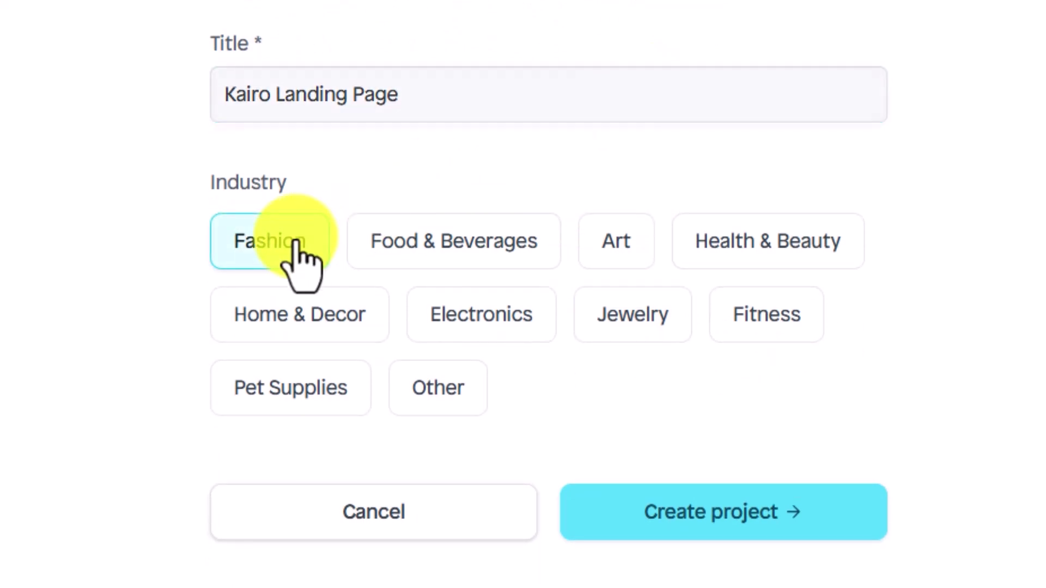
click(638, 513)
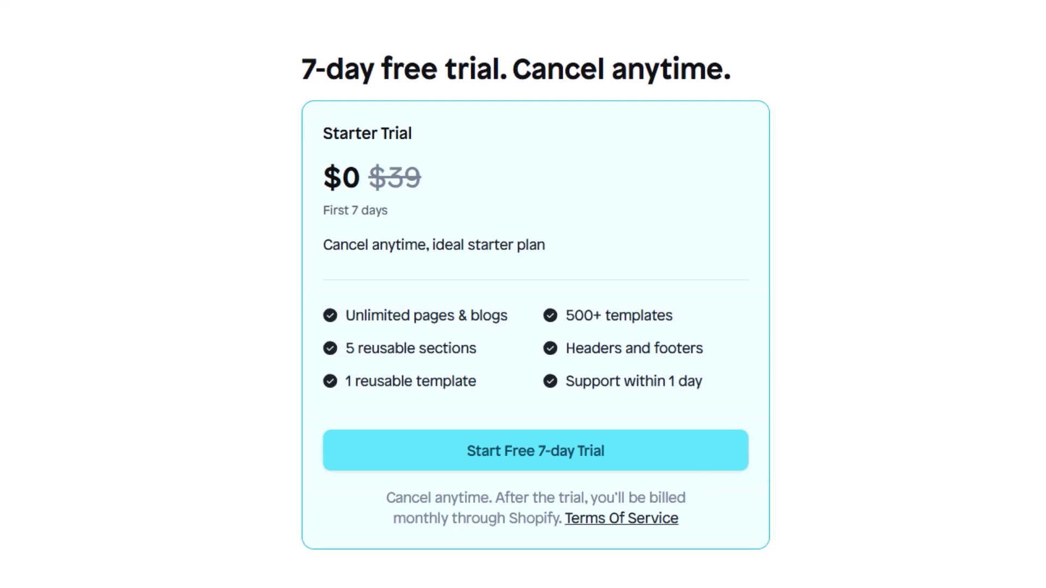
Step: Start the free 7-day Starter trial and approve the subscription in Shopify
click(572, 453)
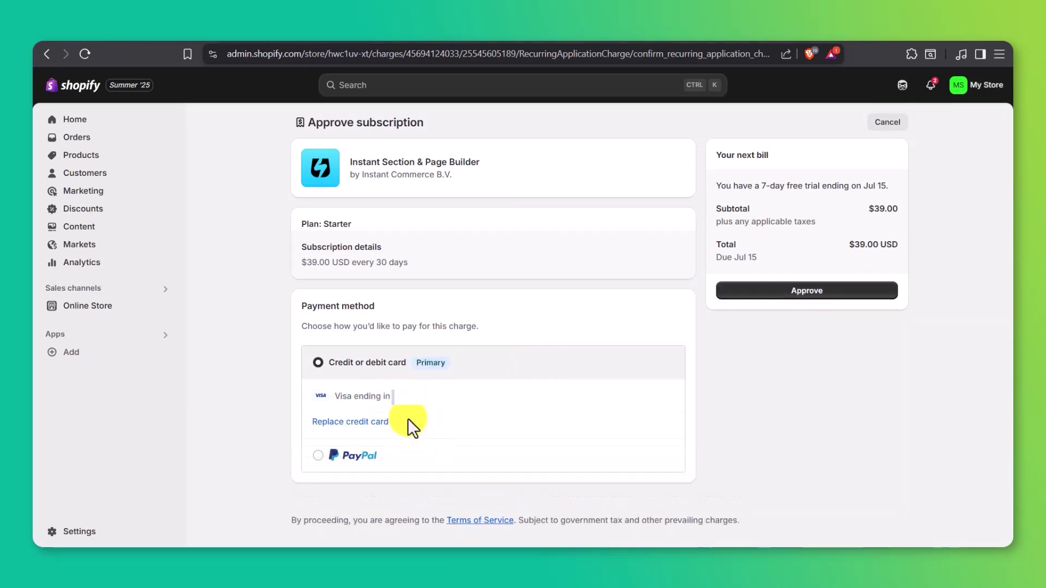
click(748, 297)
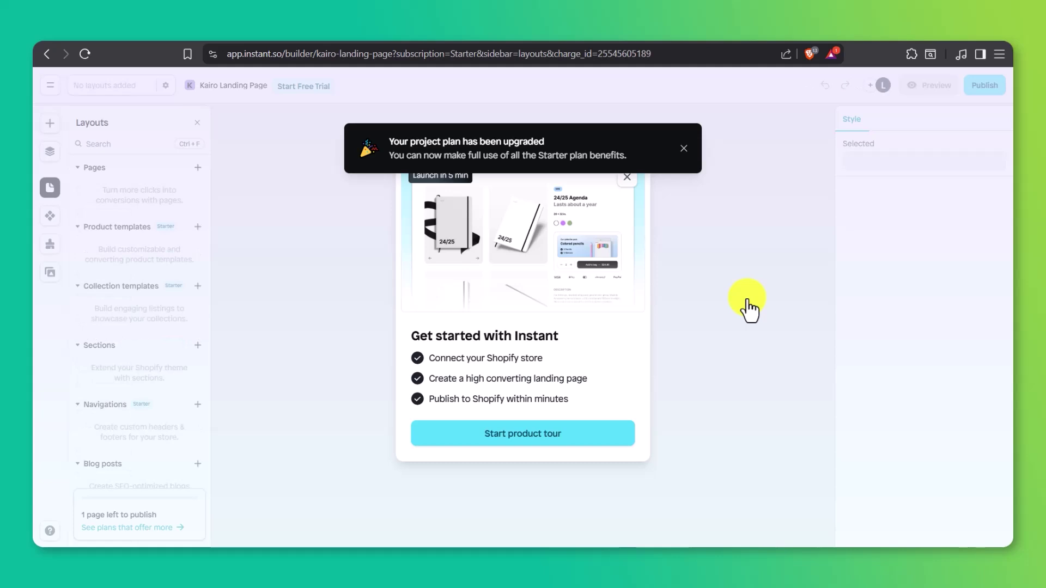
Step: Dismiss the plan-upgraded notice and getting-started intro, then bring up the Insert on page panel
click(683, 147)
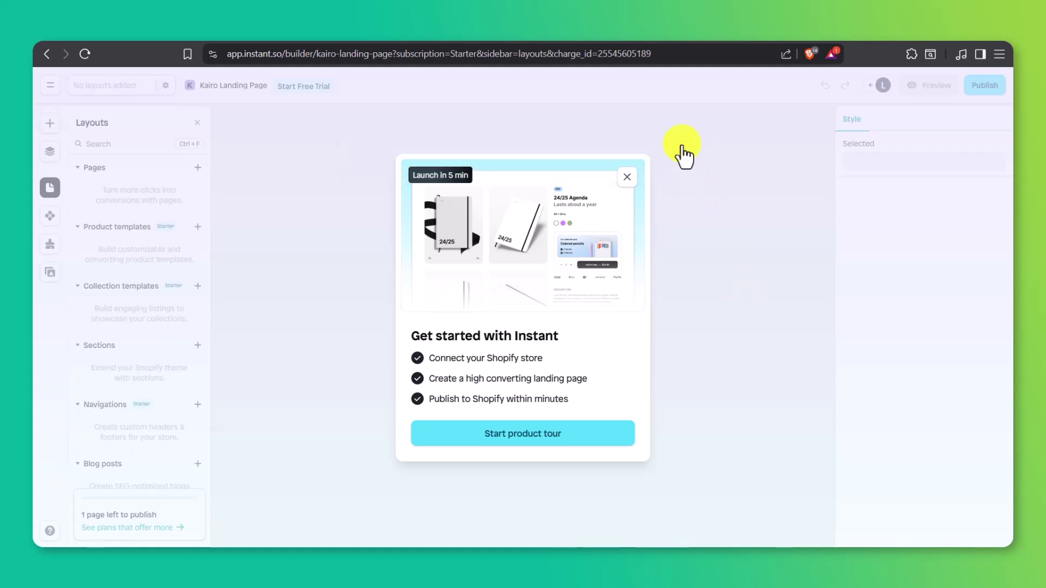
click(627, 177)
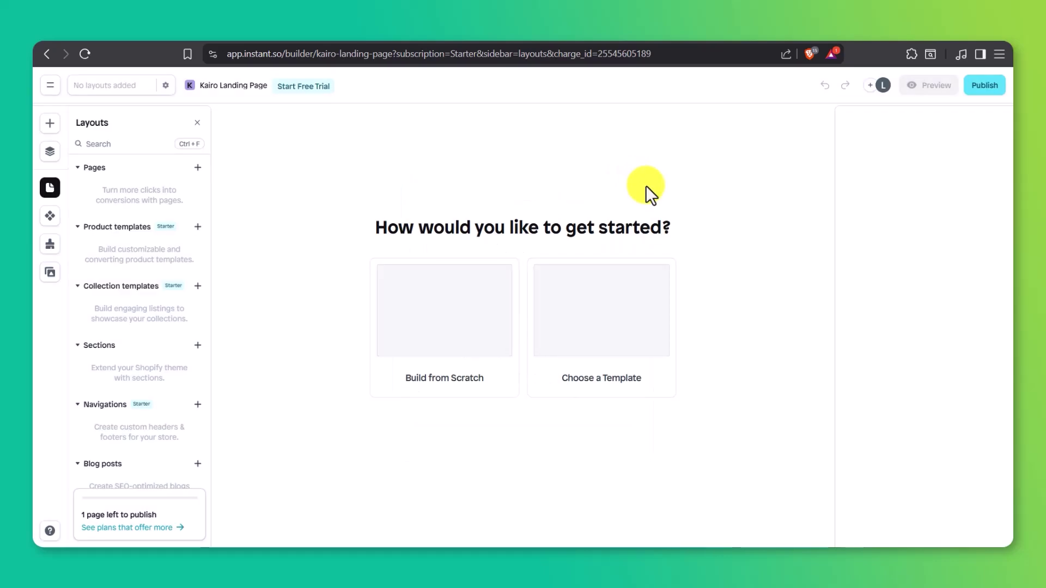
click(683, 148)
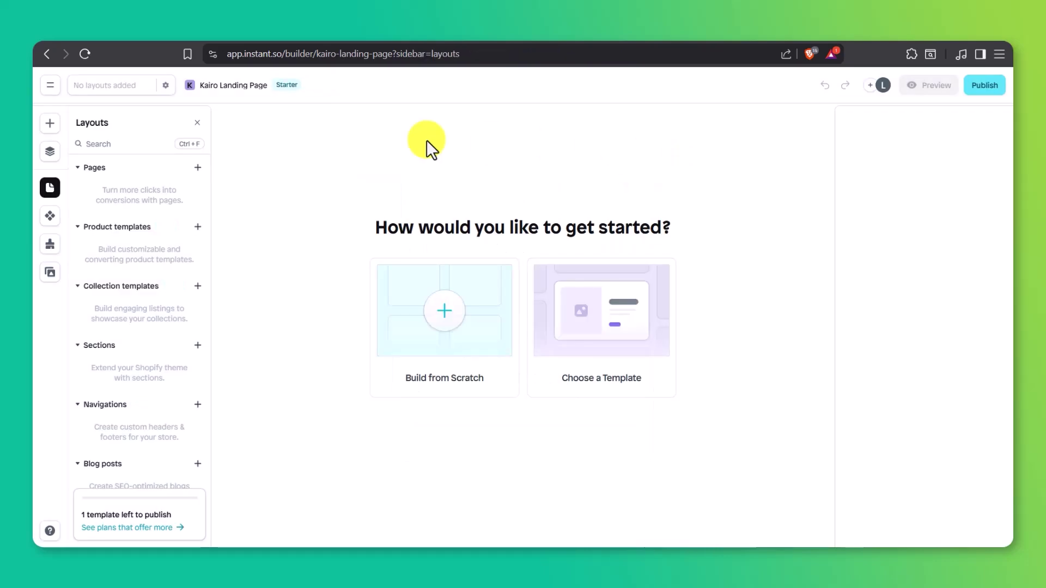
click(51, 125)
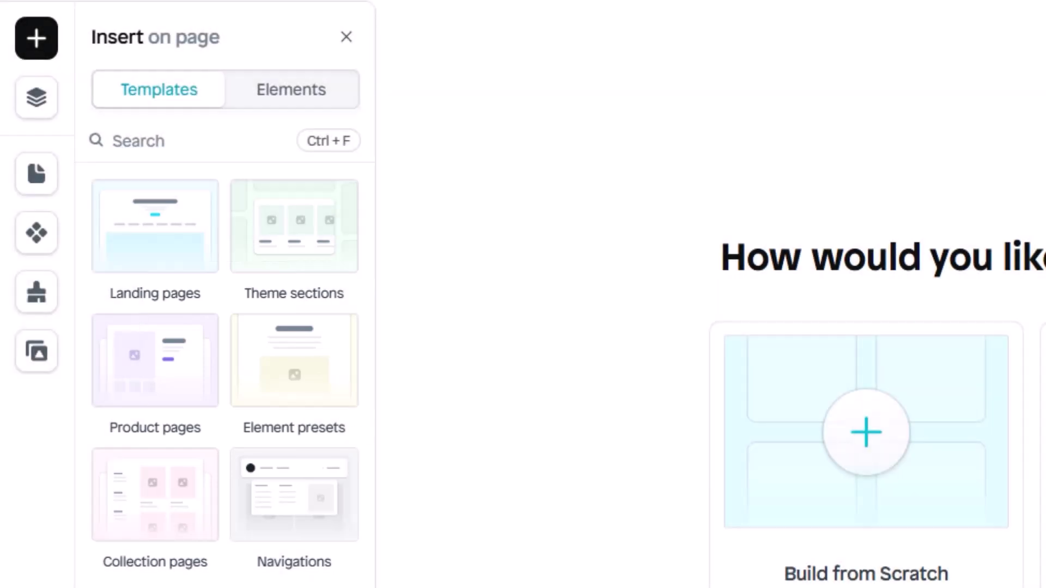
Step: Open the Landing pages template library and browse templates like Technology, Furniture and Fashion & Apparel landing
click(204, 239)
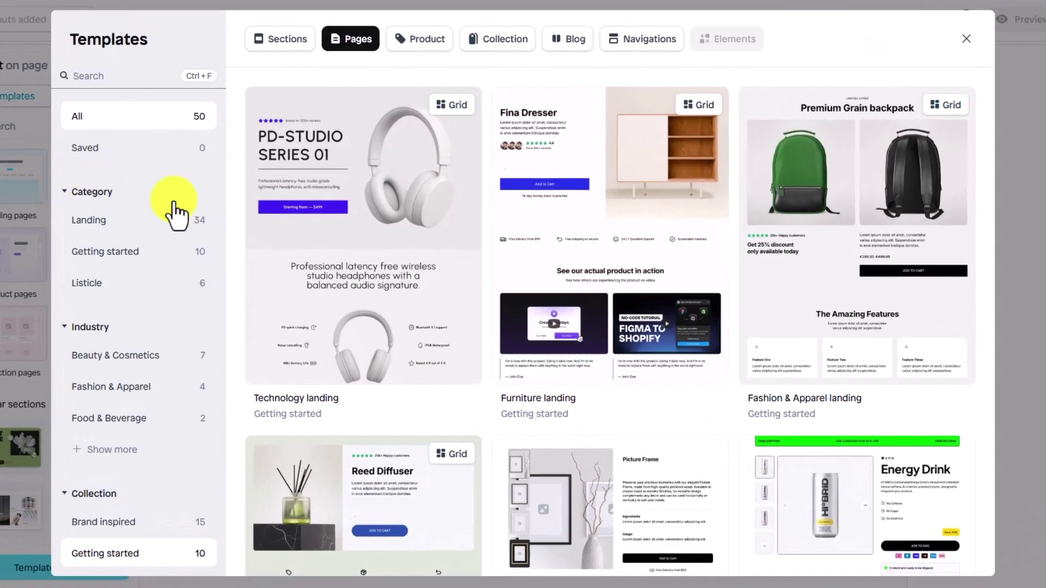
mouse_move(493, 288)
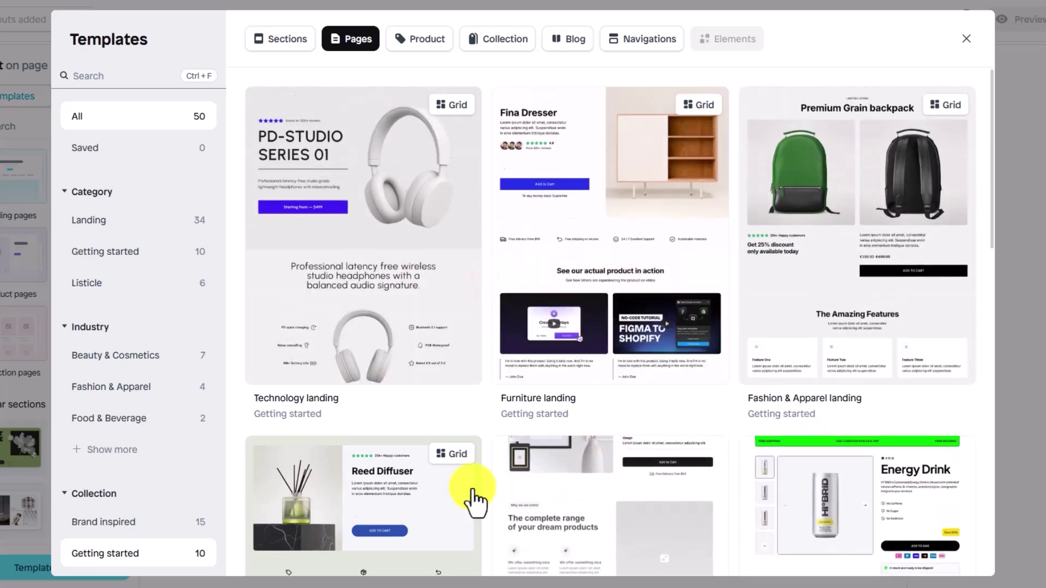
mouse_move(444, 497)
scroll(444, 499, down, 3)
scroll(441, 496, down, 2)
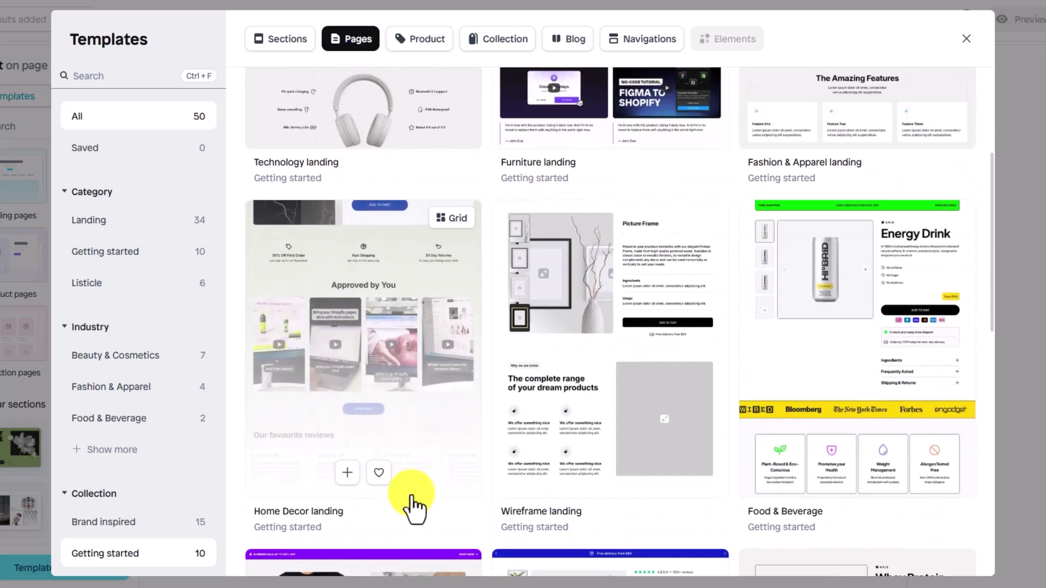
scroll(412, 504, down, 4)
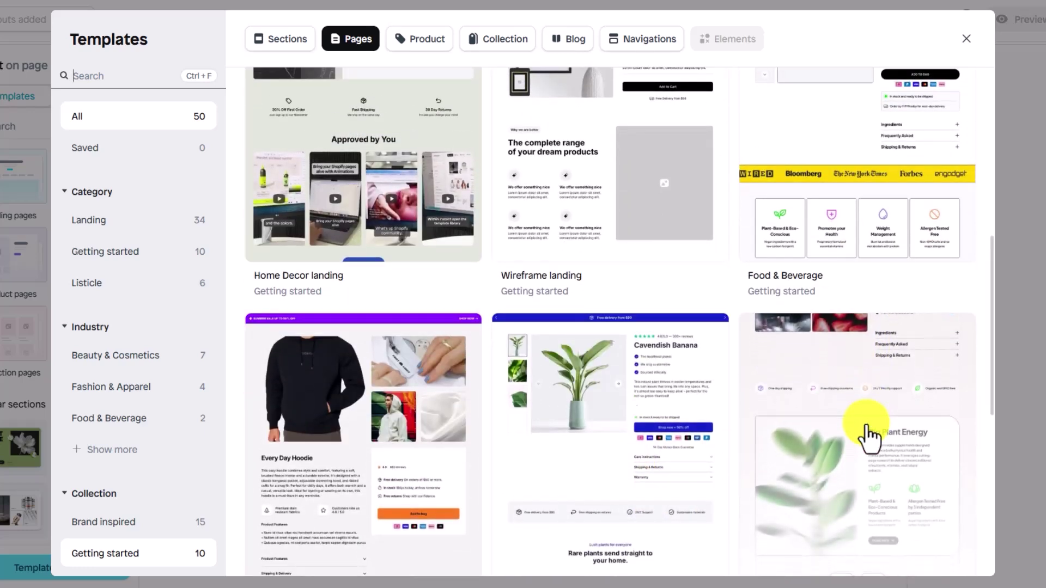
scroll(867, 436, down, 4)
scroll(867, 425, down, 4)
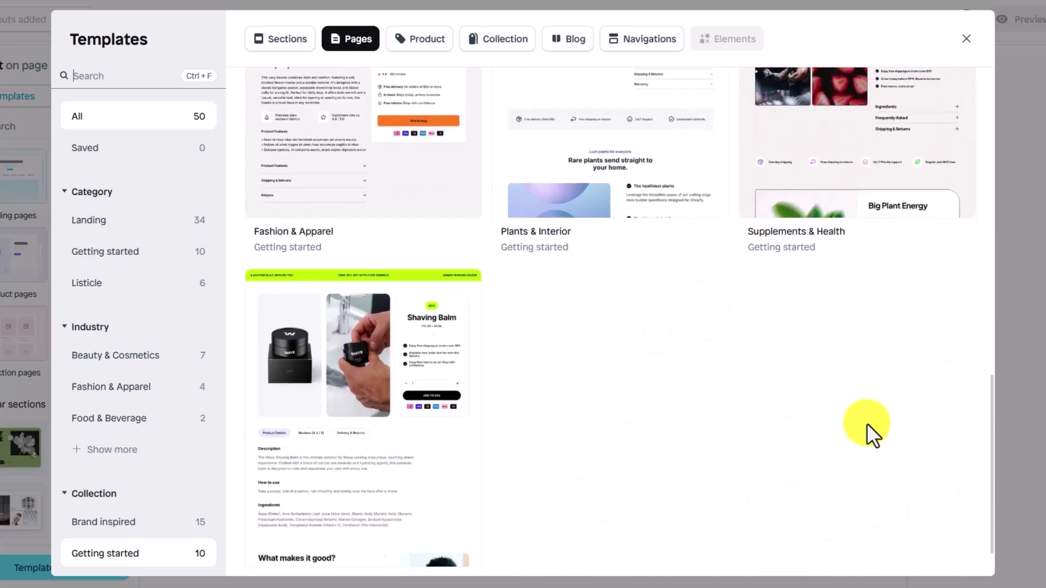
scroll(867, 423, up, 12)
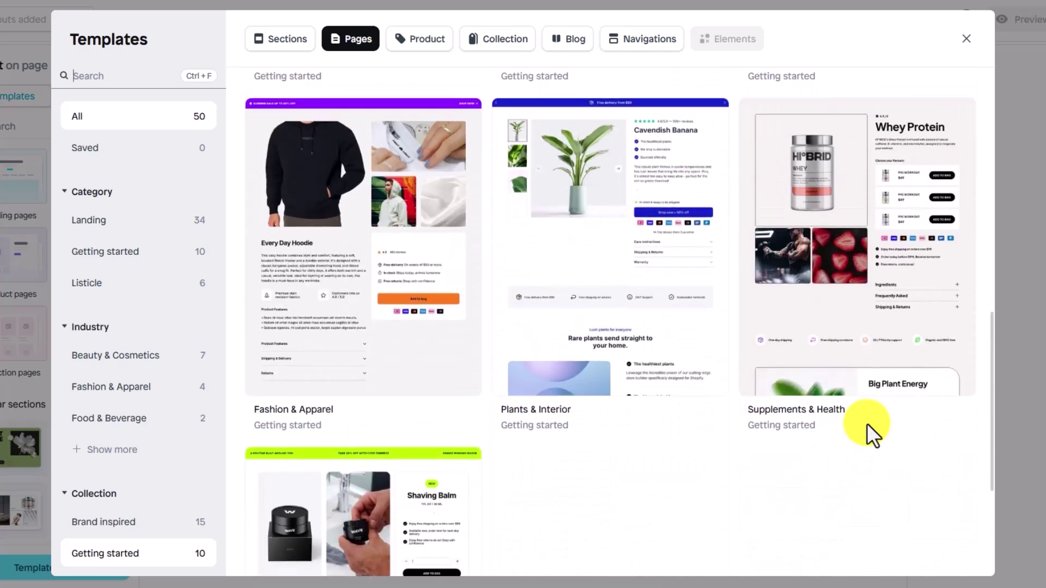
scroll(867, 424, up, 3)
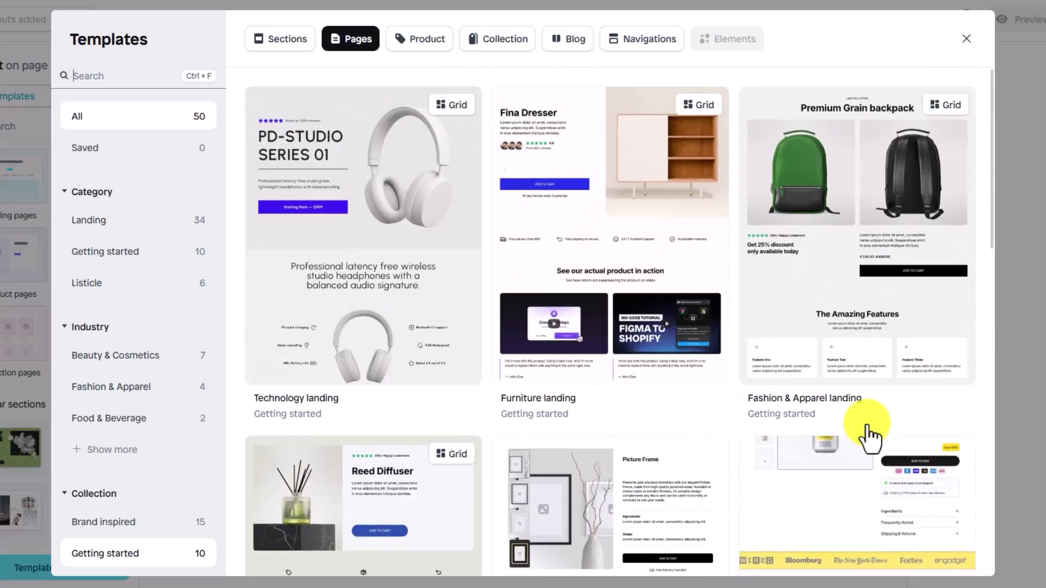
mouse_move(457, 156)
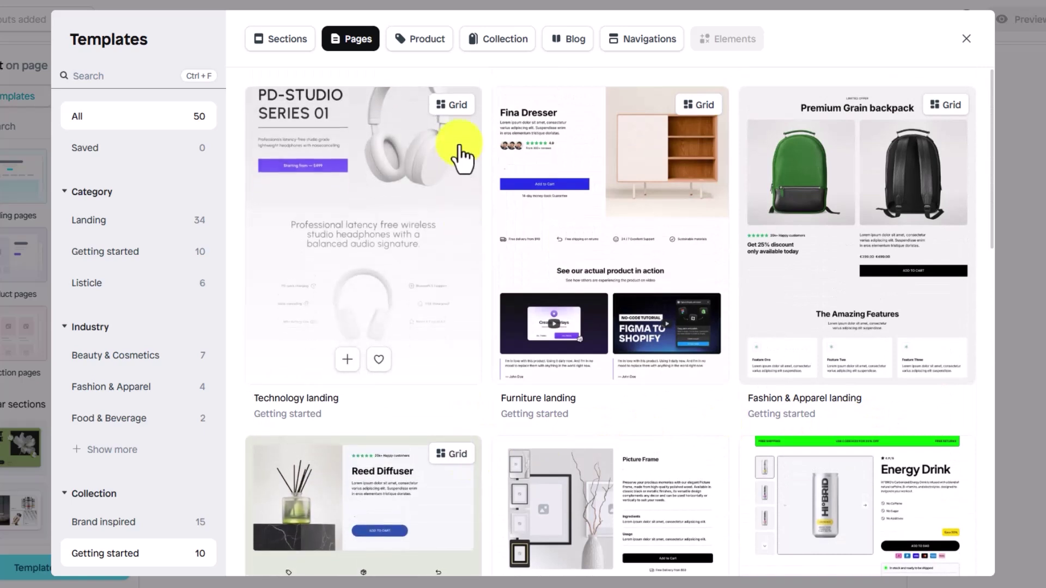
mouse_move(712, 112)
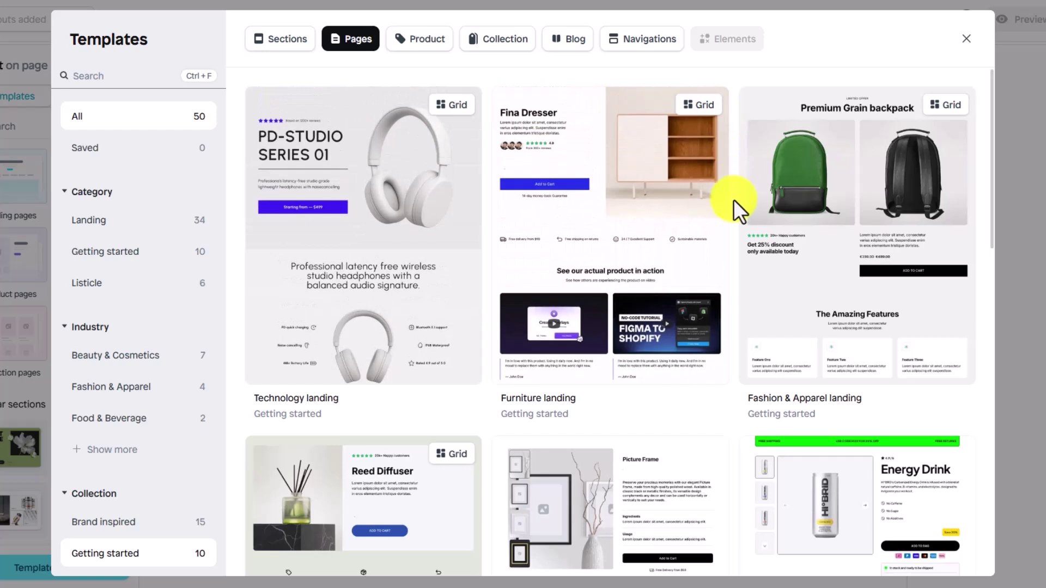
mouse_move(385, 400)
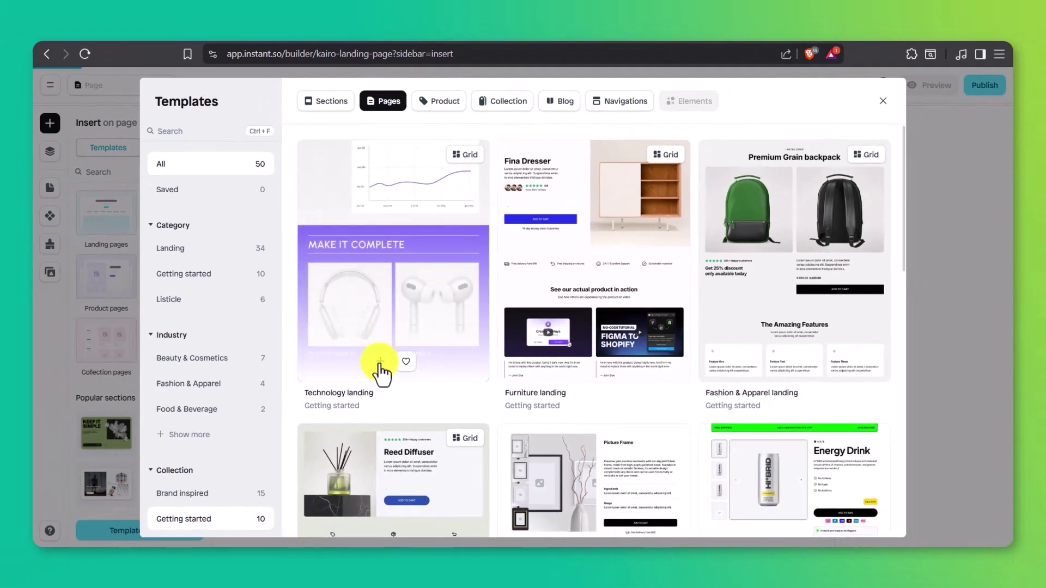
Step: Add the Technology landing template to the page and select its Hero section
click(380, 362)
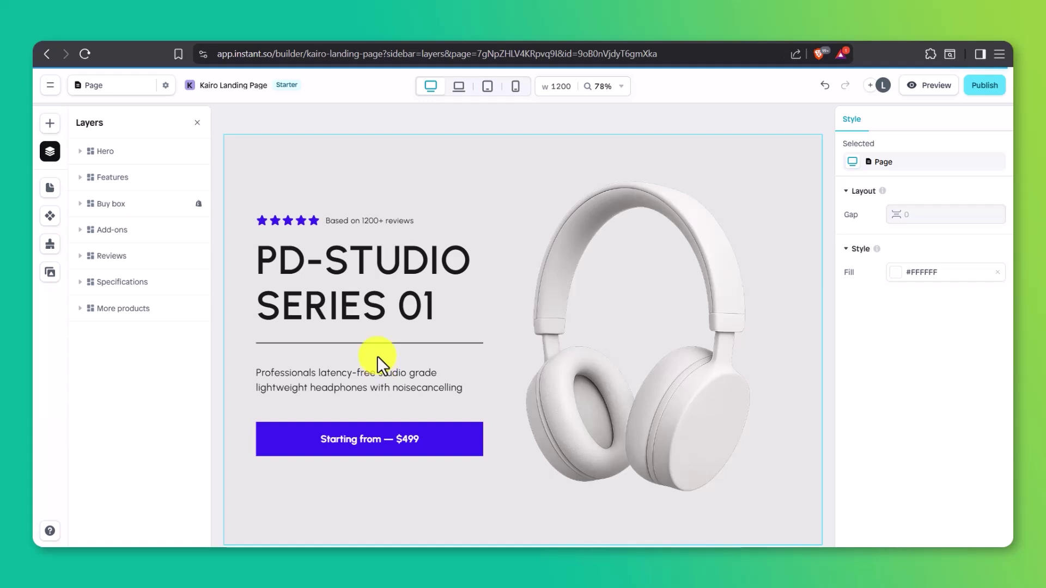
click(371, 302)
scroll(859, 264, down, 5)
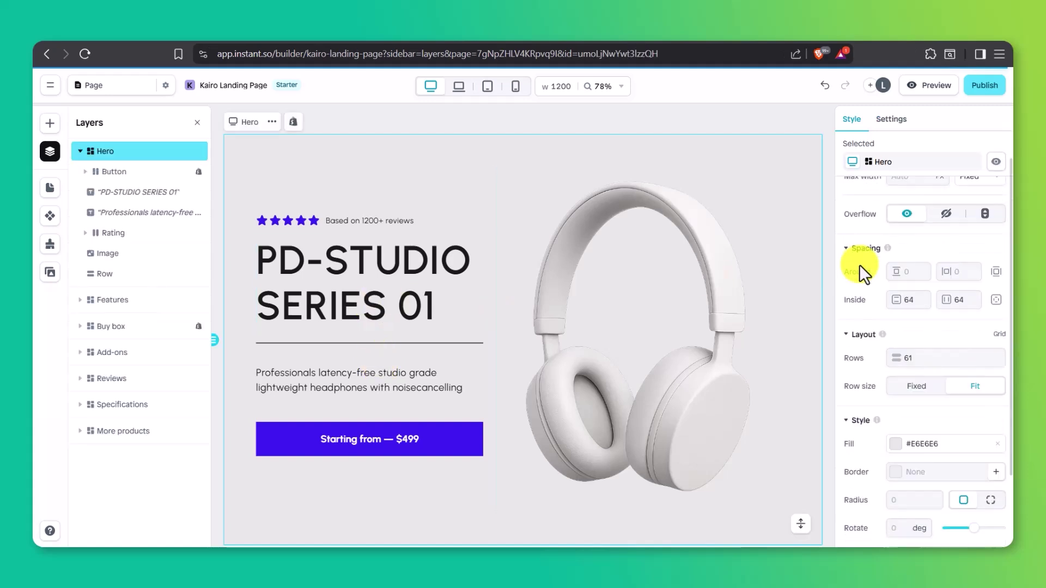
scroll(859, 263, up, 5)
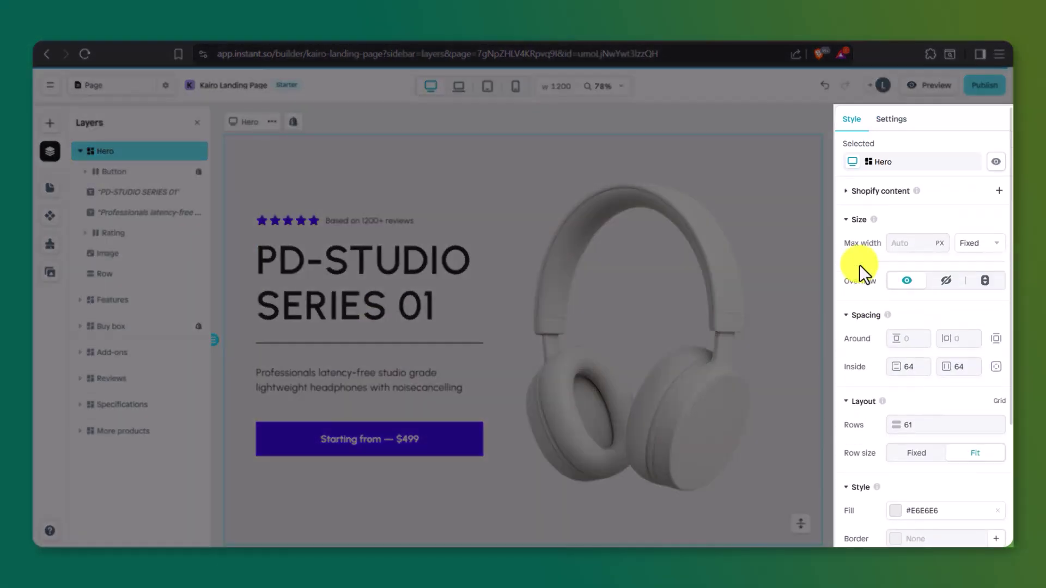
click(704, 280)
scroll(857, 299, down, 3)
scroll(857, 299, up, 3)
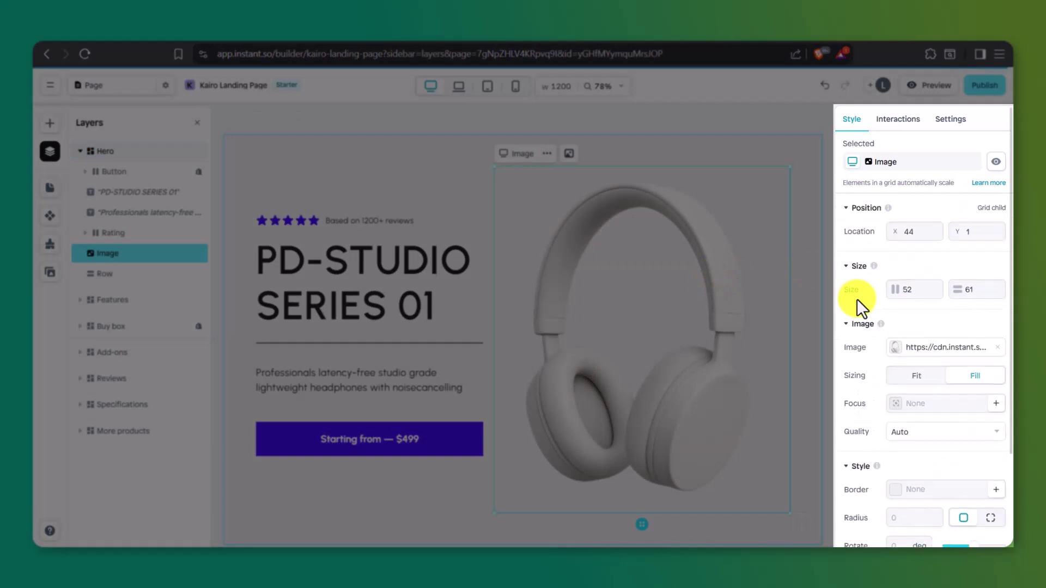
click(458, 437)
scroll(918, 371, down, 8)
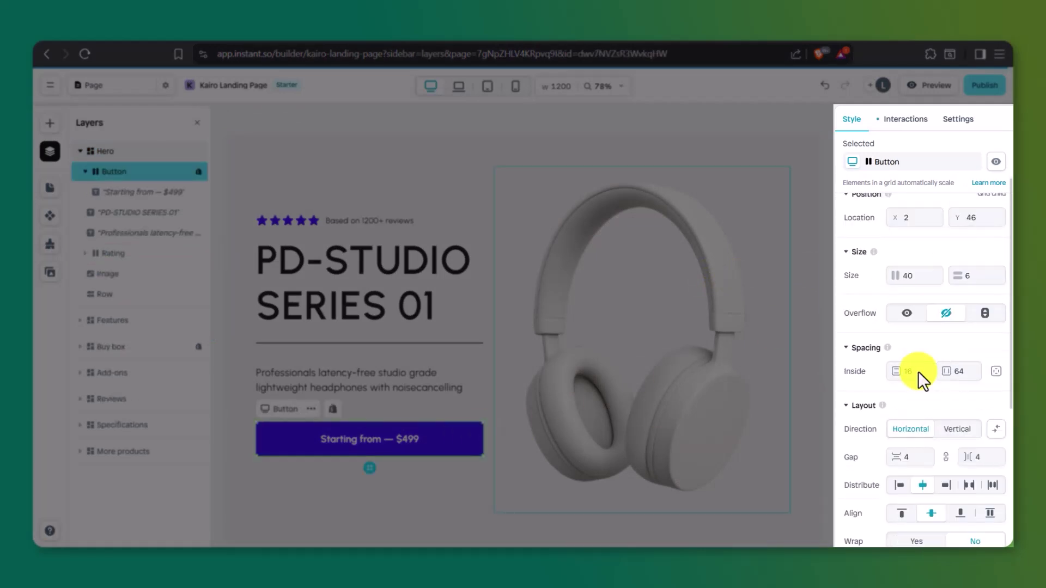
scroll(917, 371, up, 8)
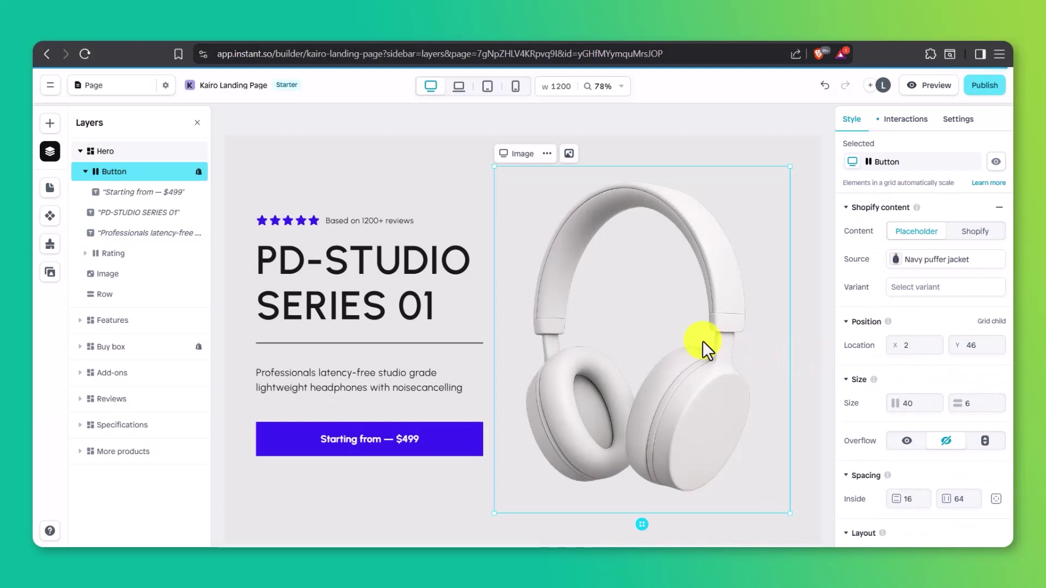
click(705, 342)
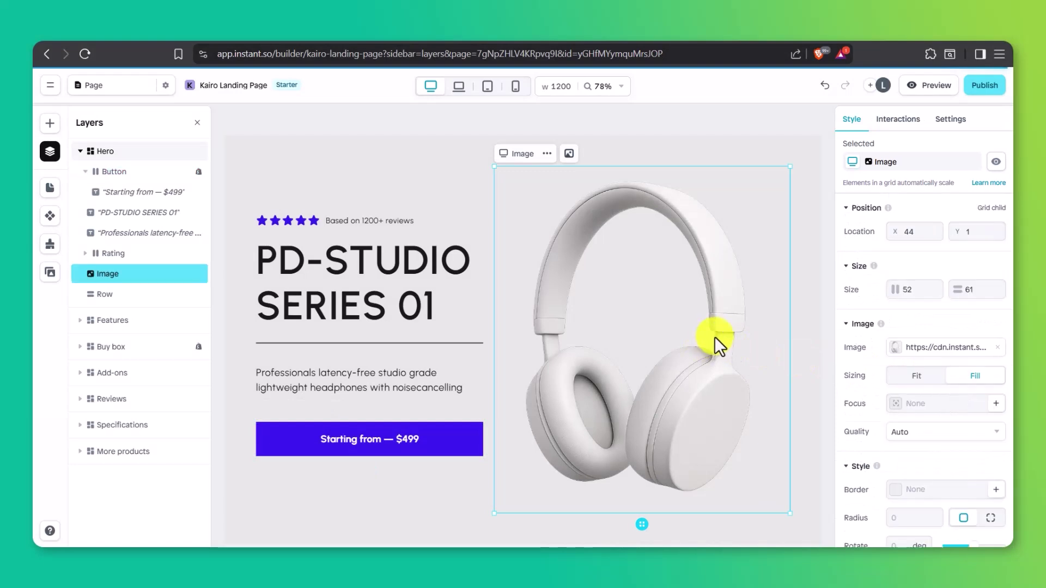
drag(716, 337, 487, 339)
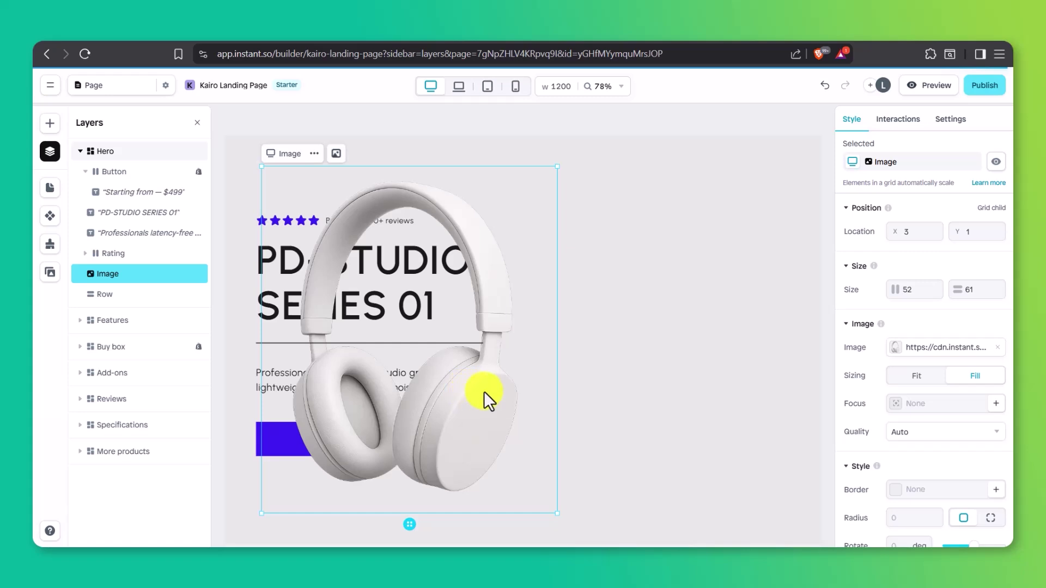
drag(484, 392, 696, 390)
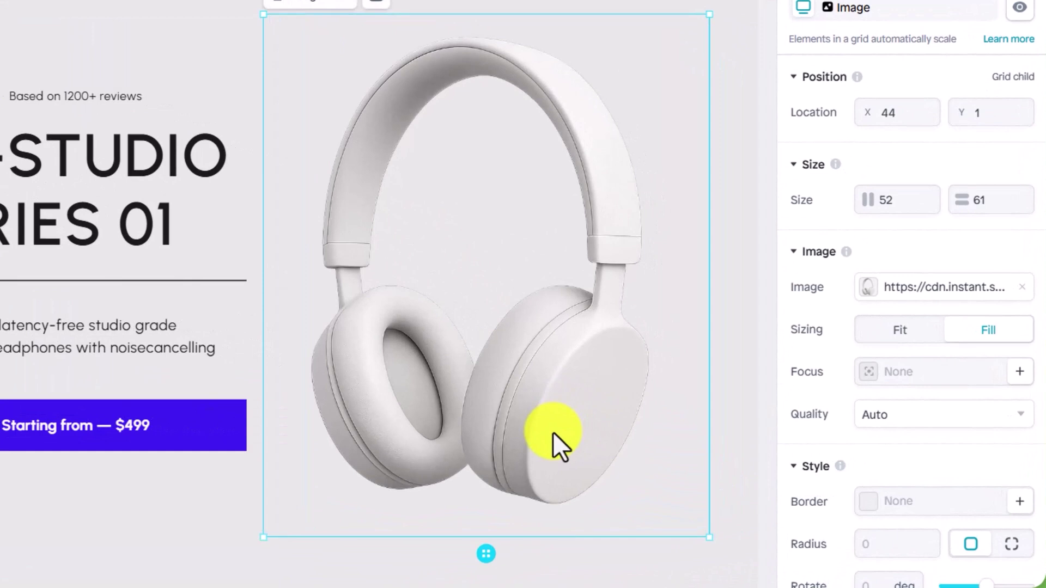
Step: Swap the hero headphones for the transparent HUBLO watch image product_23 from Shopify
click(867, 288)
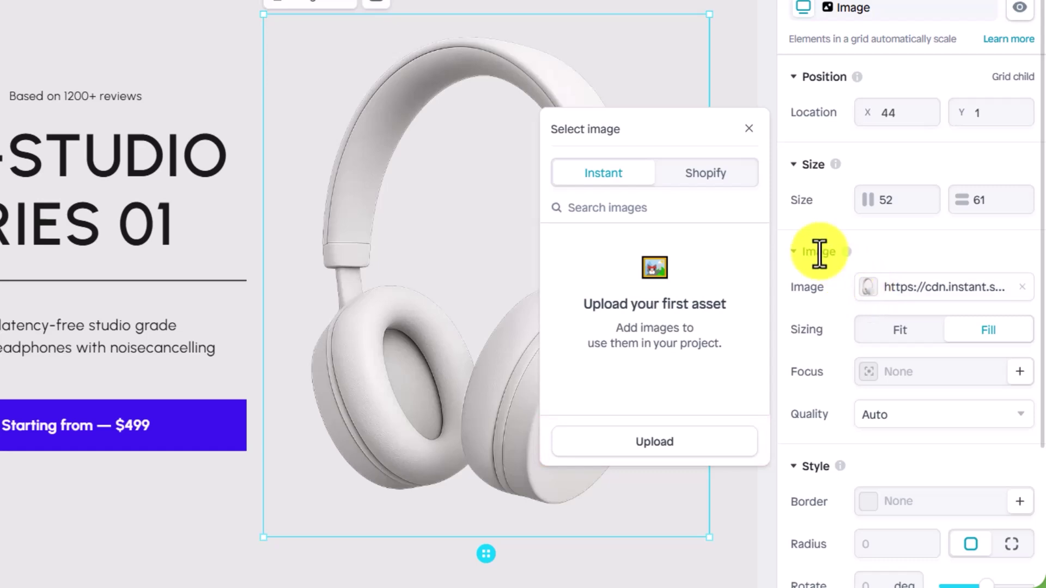
click(720, 185)
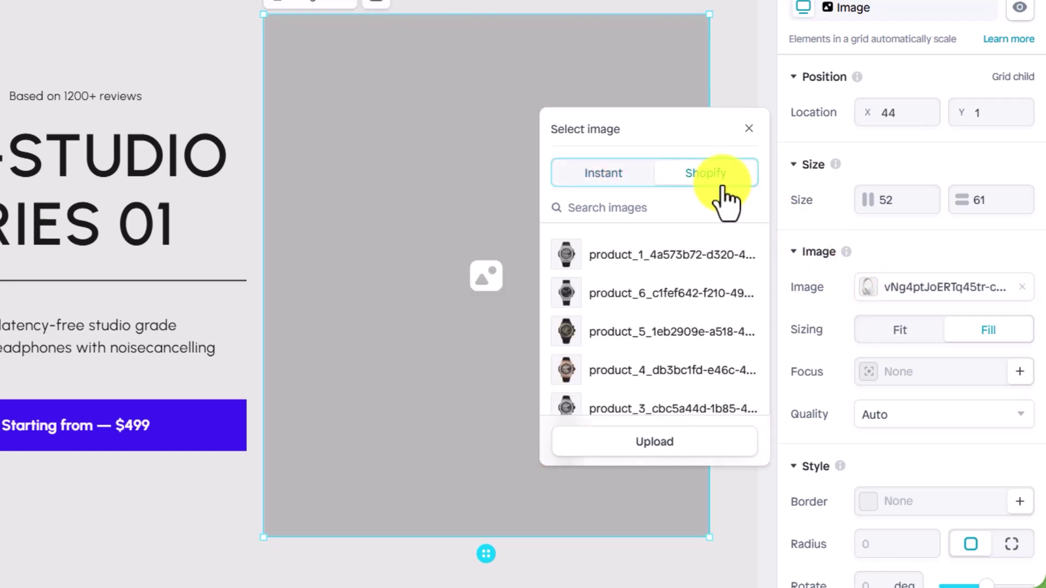
scroll(701, 315, down, 6)
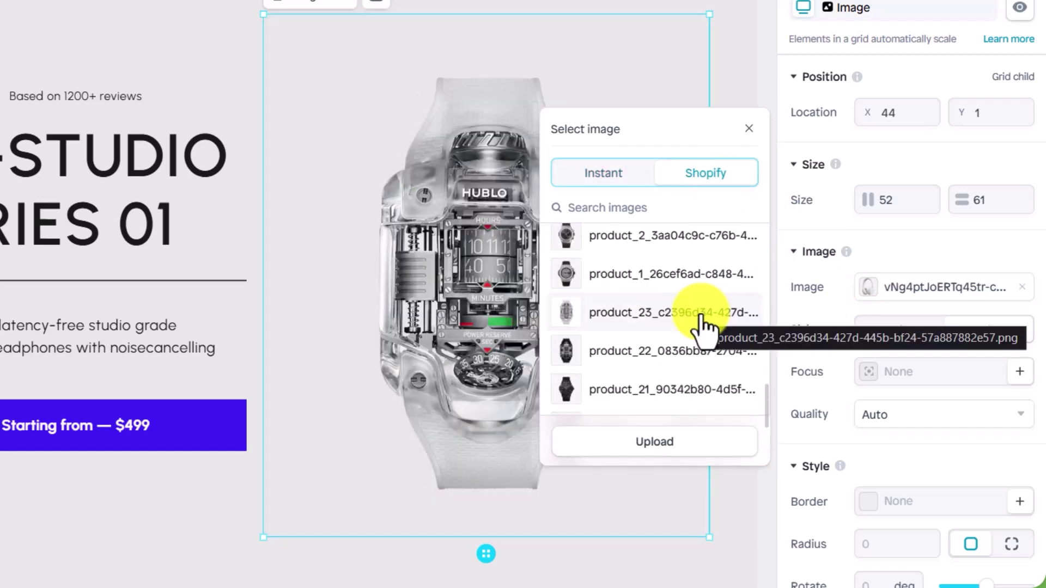
click(701, 317)
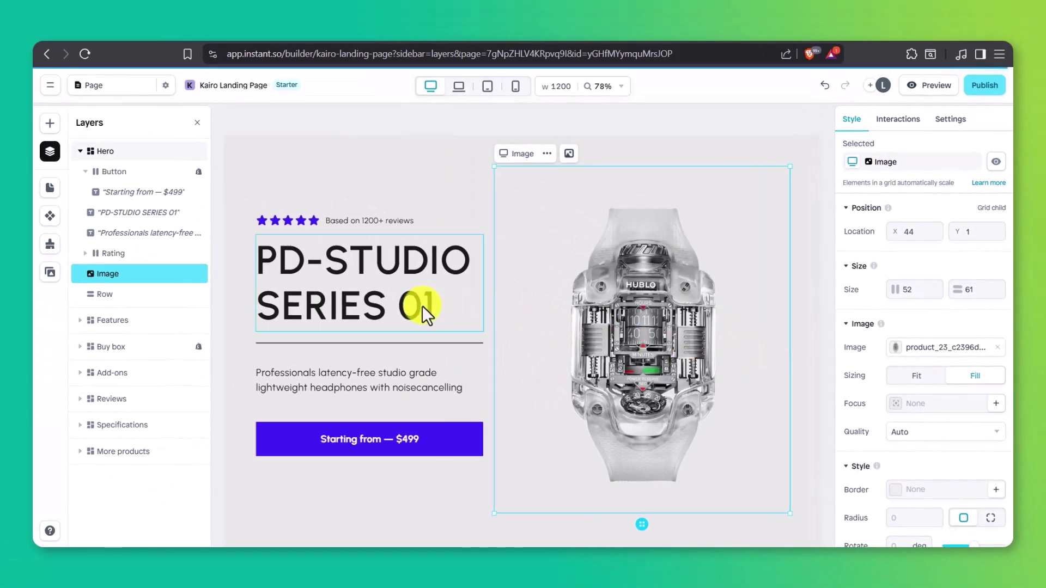
Step: Replace the PD-STUDIO SERIES 01 hero headline with 'TIME REIMAGINED'
click(423, 306)
double_click(423, 306)
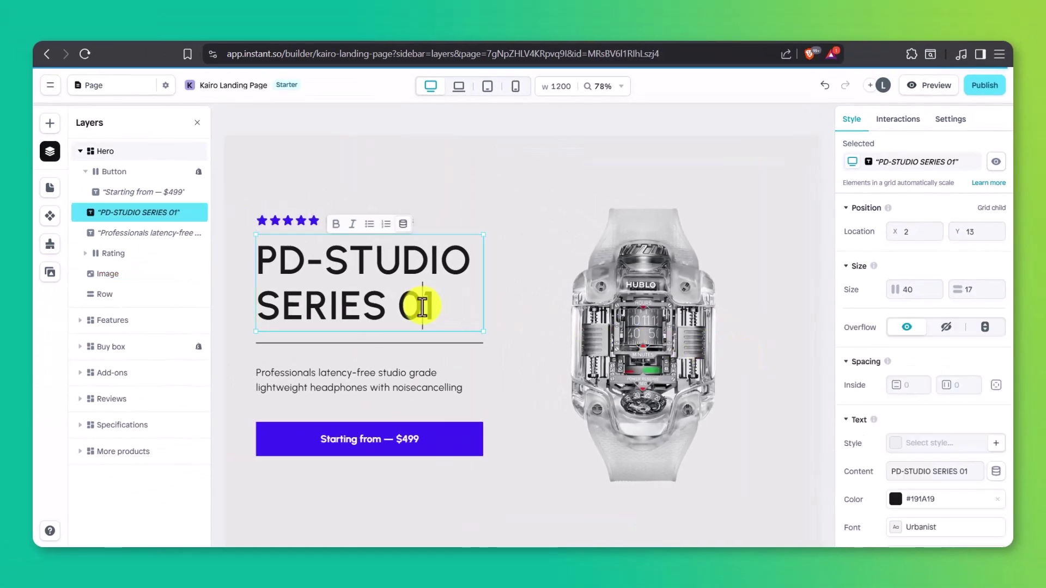
key(ctrl+a)
text(Time reimag)
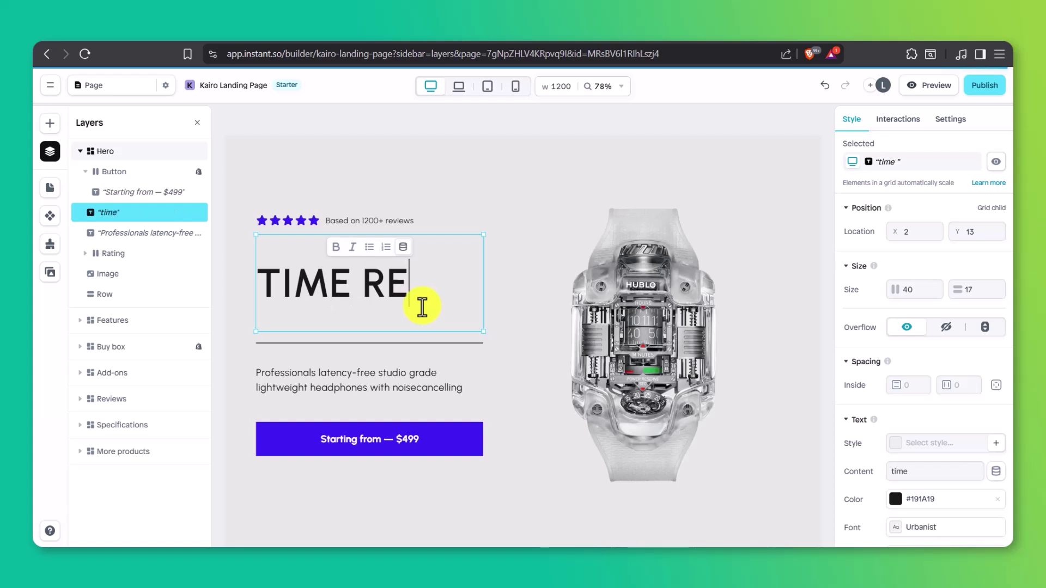
text(INED)
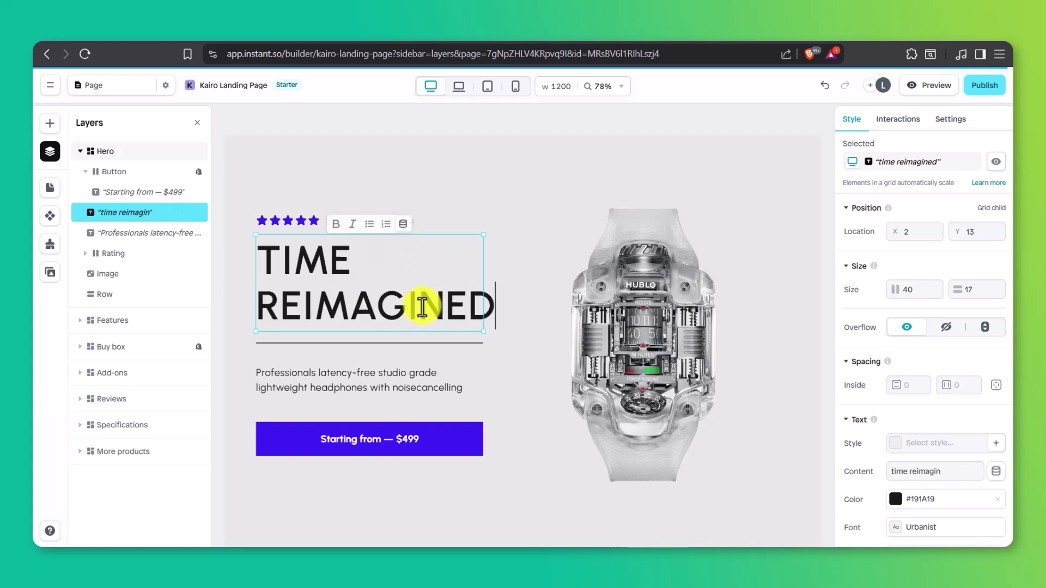
key(Escape)
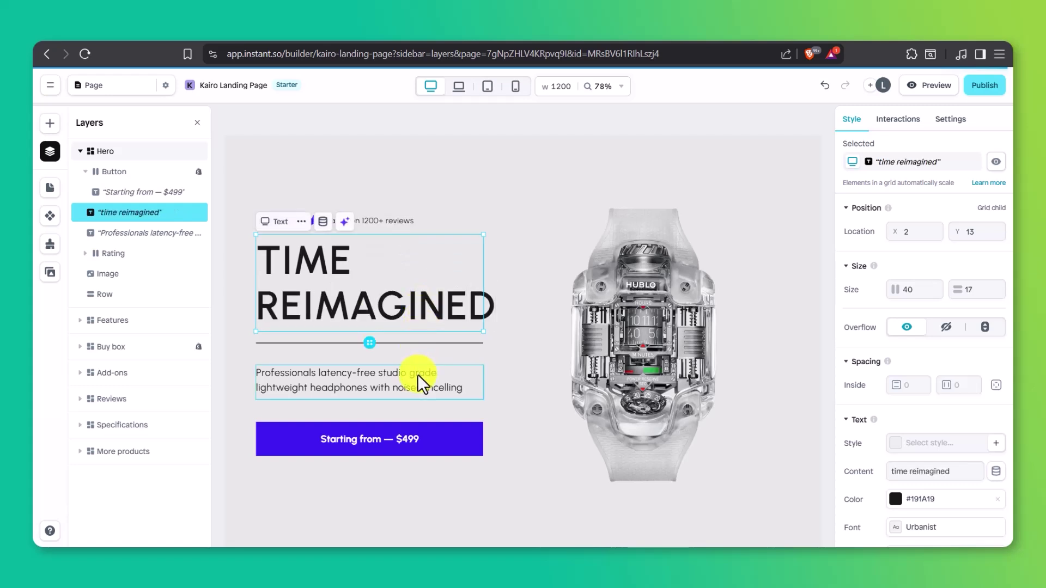
Step: Change the paragraph under the headline to 'Minimal design. Maximum presence. Meet Kairo.'
click(417, 377)
double_click(416, 377)
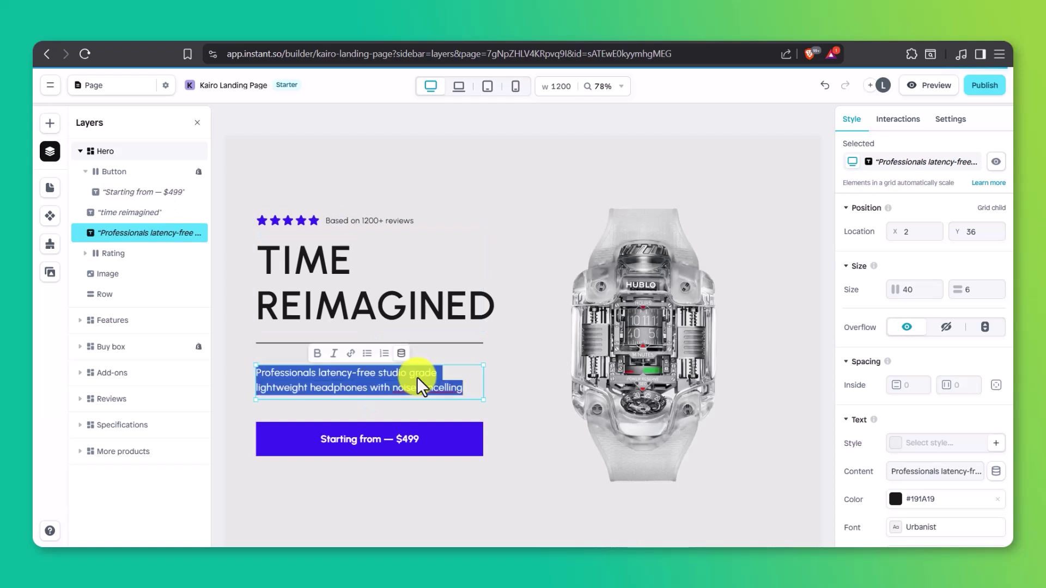
text(Minimal design. Maximum presence)
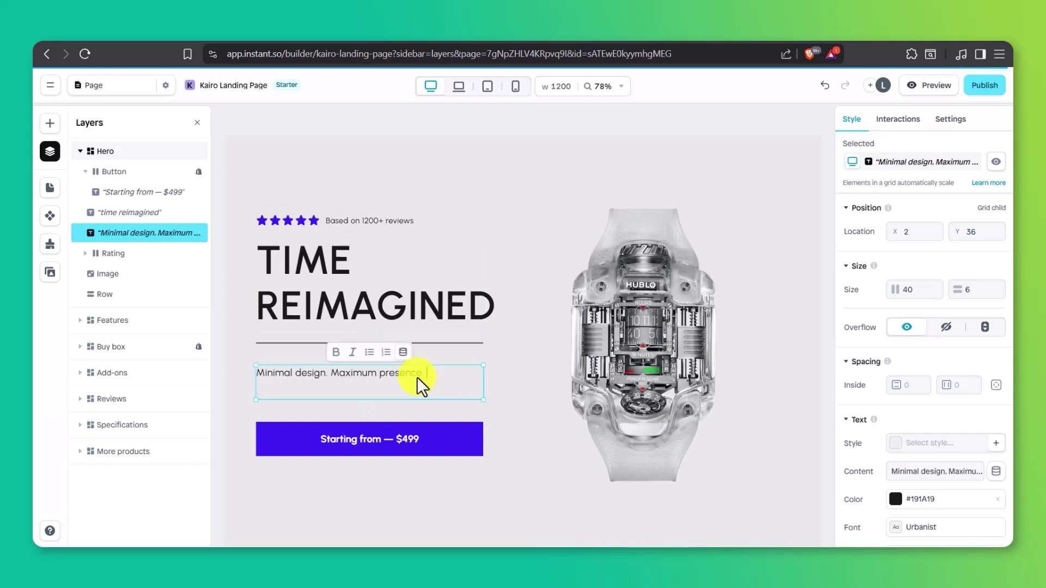
text(. Meet Kairo.)
key(Escape)
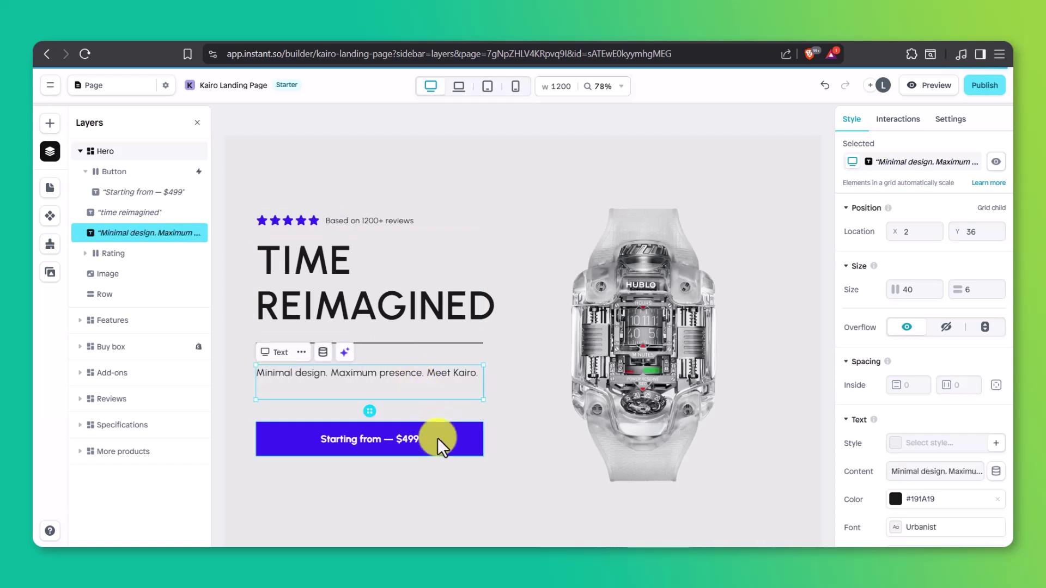
click(437, 438)
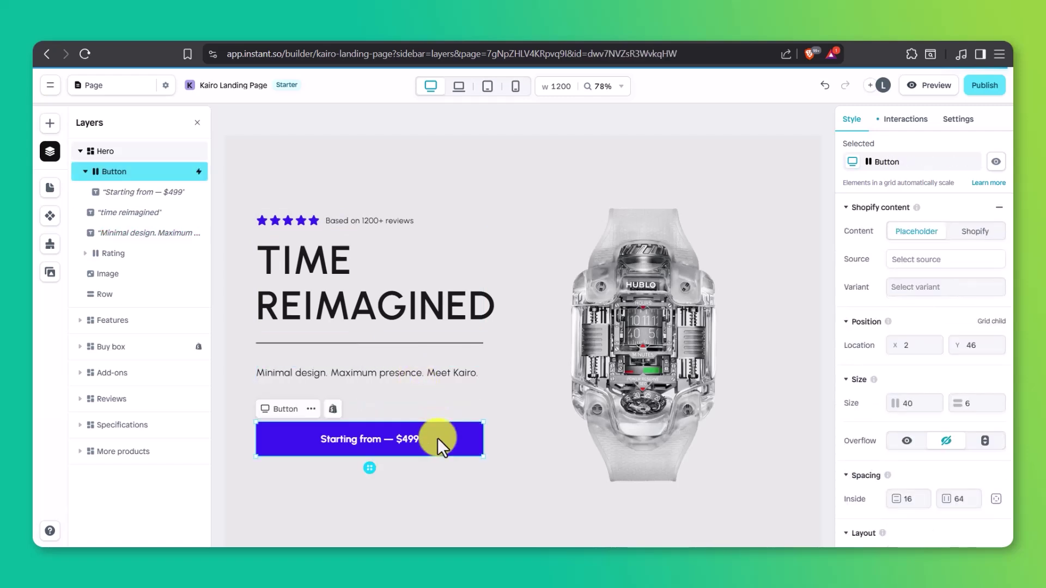
Step: Set the hero button to Shopify content linked to the Best-selling Products collection
click(979, 245)
click(956, 261)
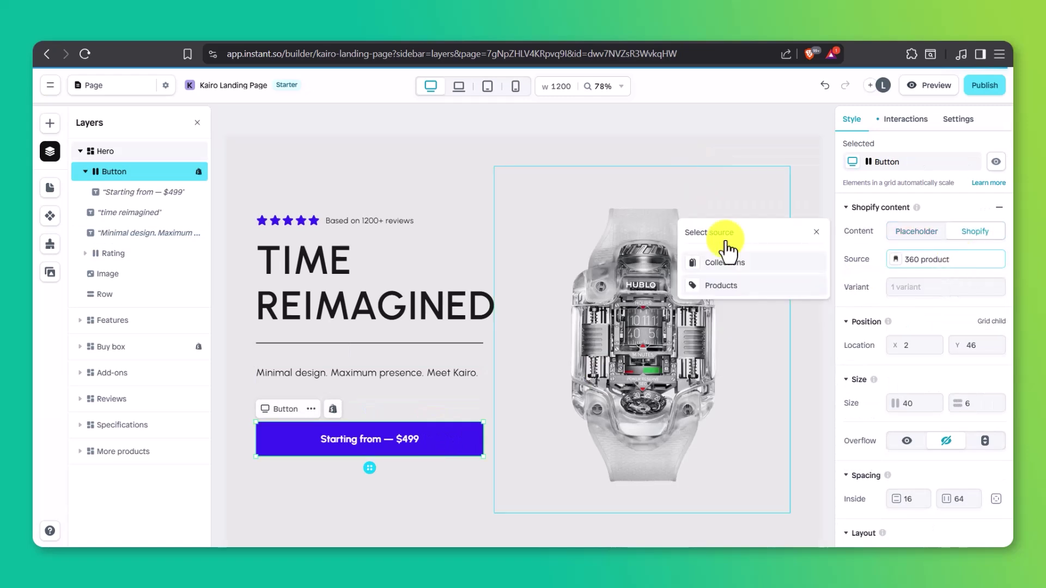
click(726, 260)
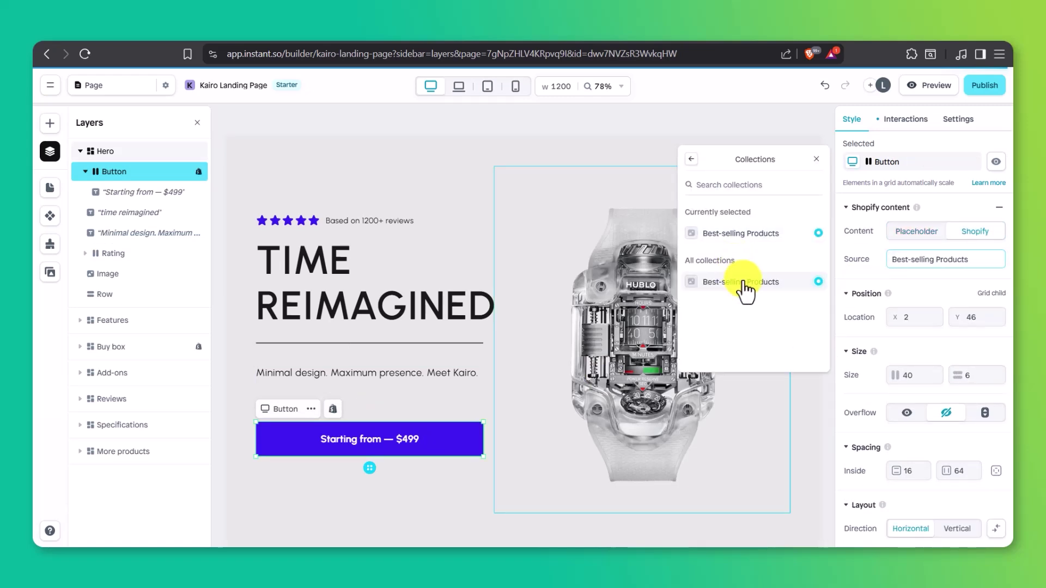
click(744, 288)
Step: Relabel the button 'Shop the Collection' in place of the $499 price text
click(398, 442)
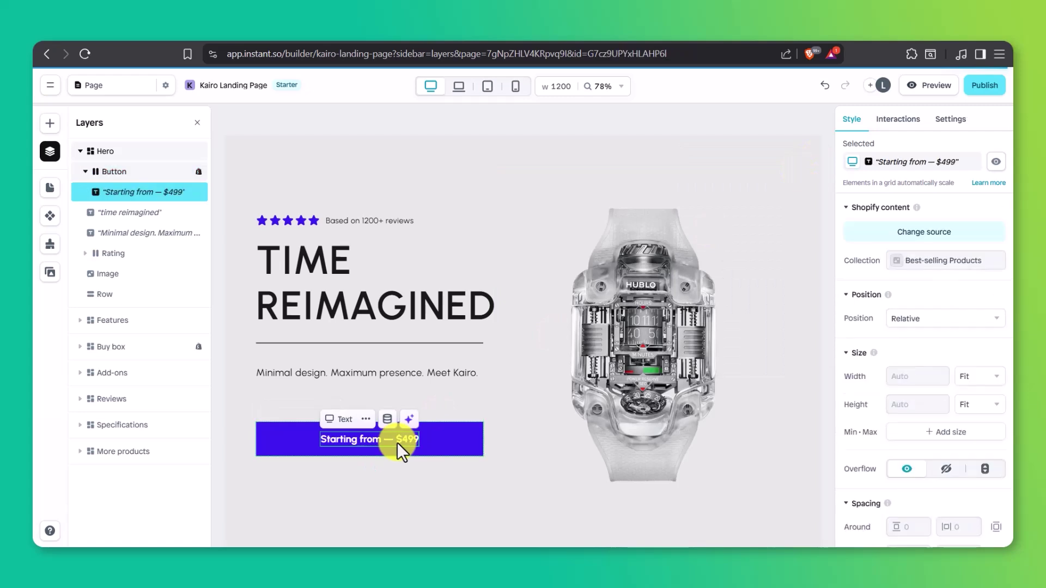
double_click(398, 443)
key(ctrl+a)
text(Sh the Colle)
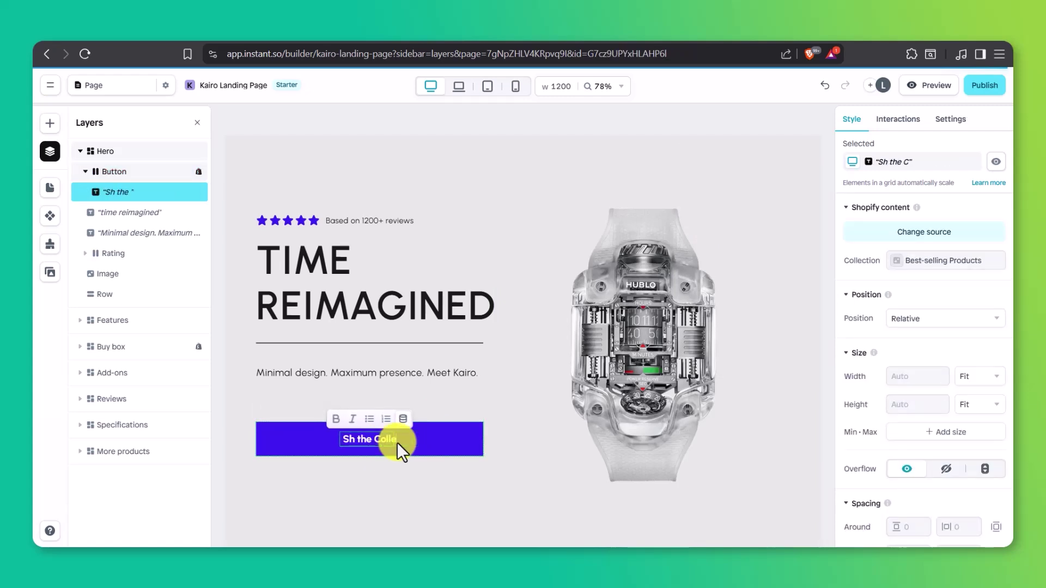
text(ction)
click(345, 440)
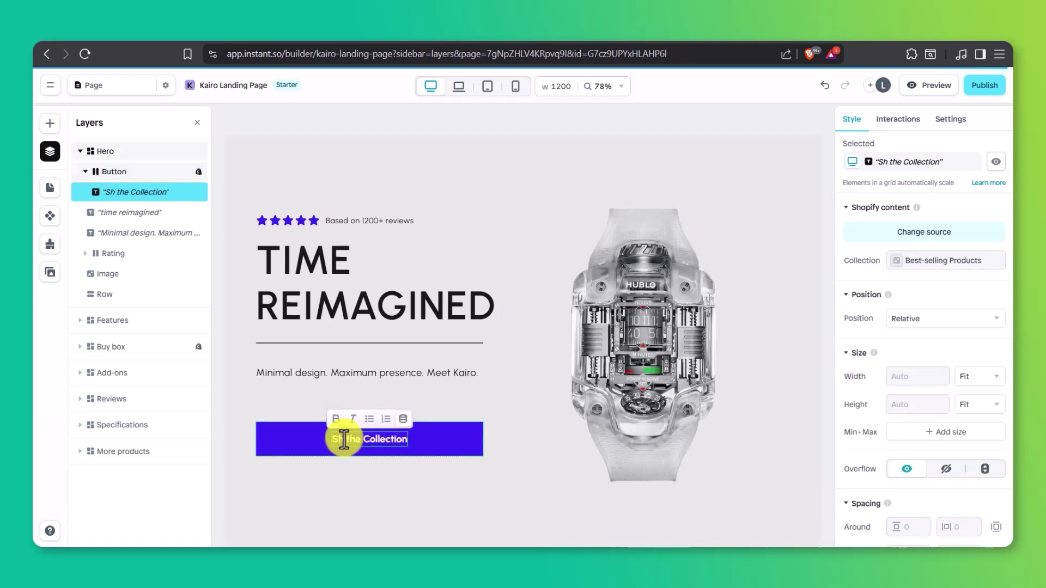
text(op)
key(Escape)
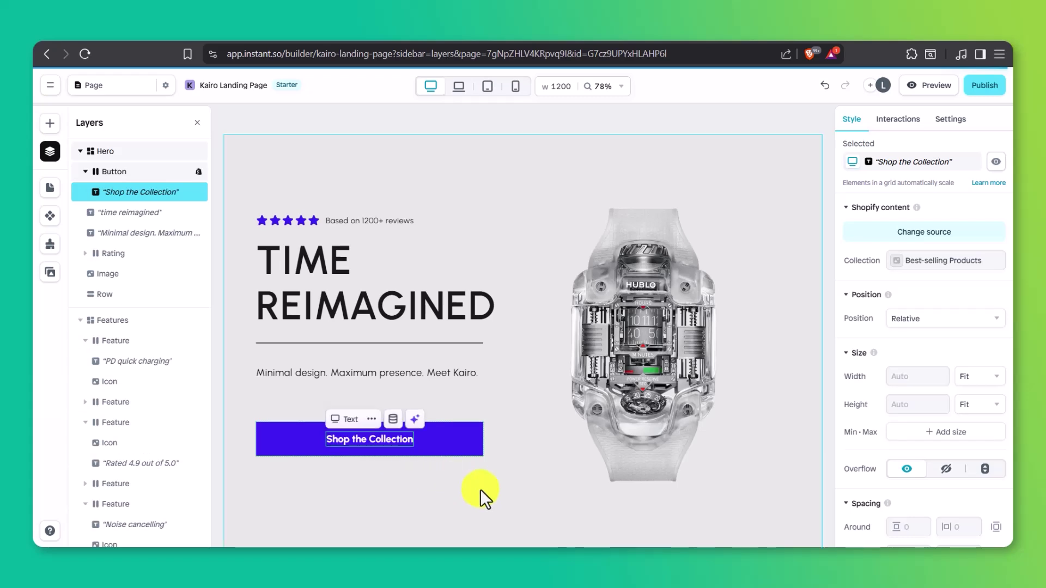
Step: Swap the PD quick charging feature icon for the stopwatch icon
scroll(480, 489, down, 6)
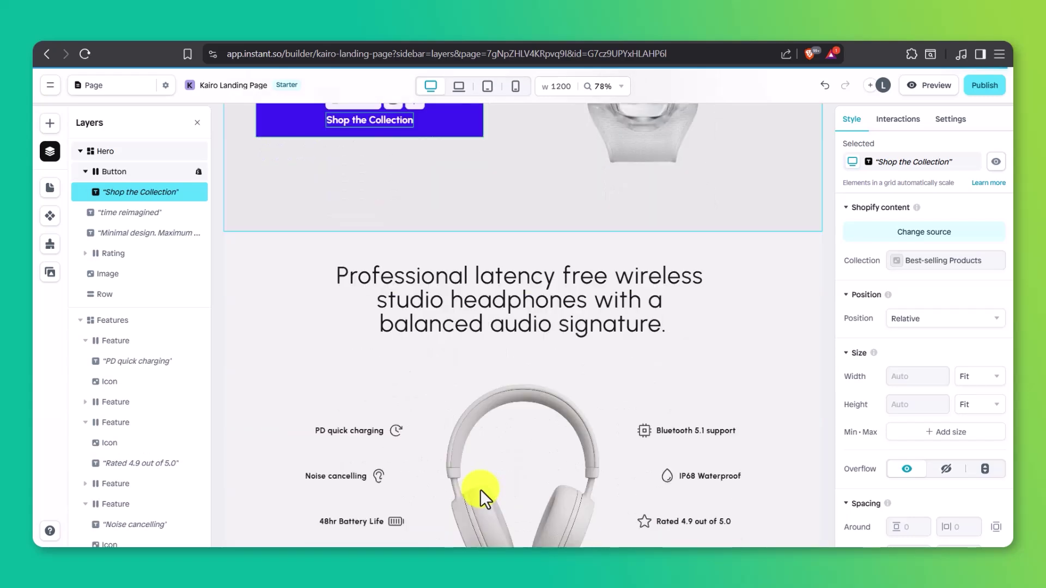
scroll(479, 489, down, 3)
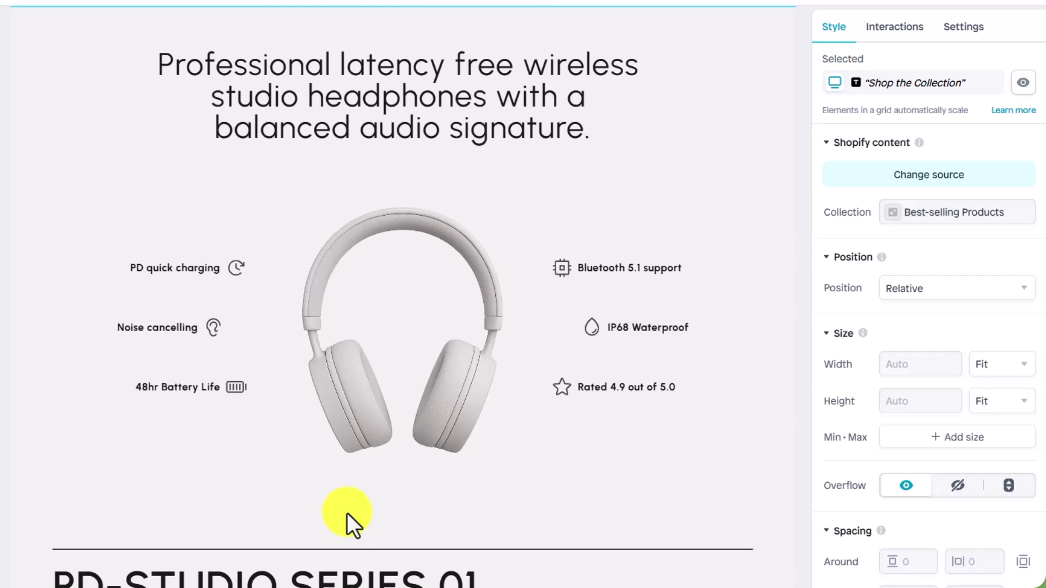
click(237, 267)
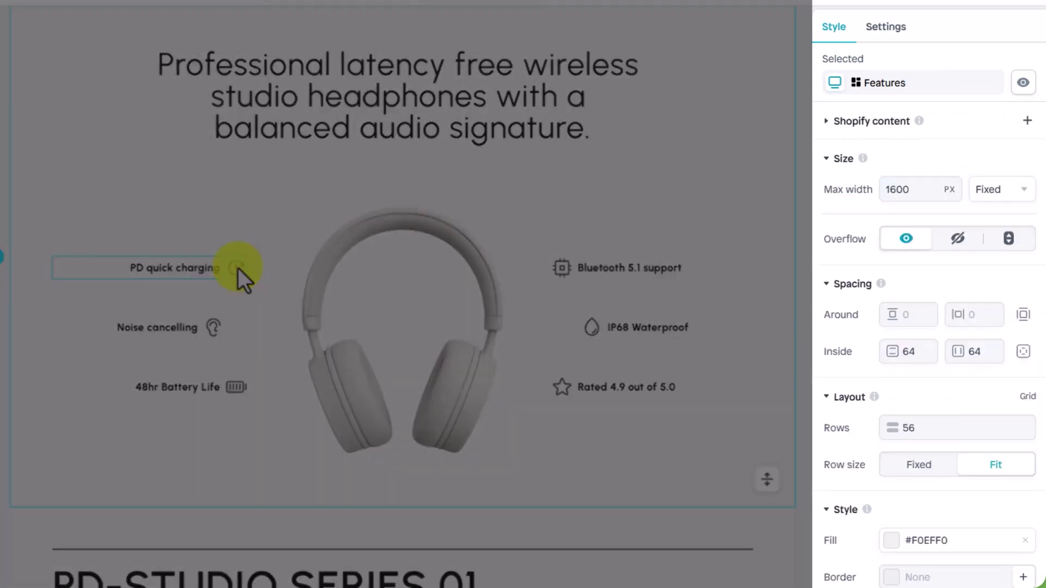
click(238, 268)
click(237, 268)
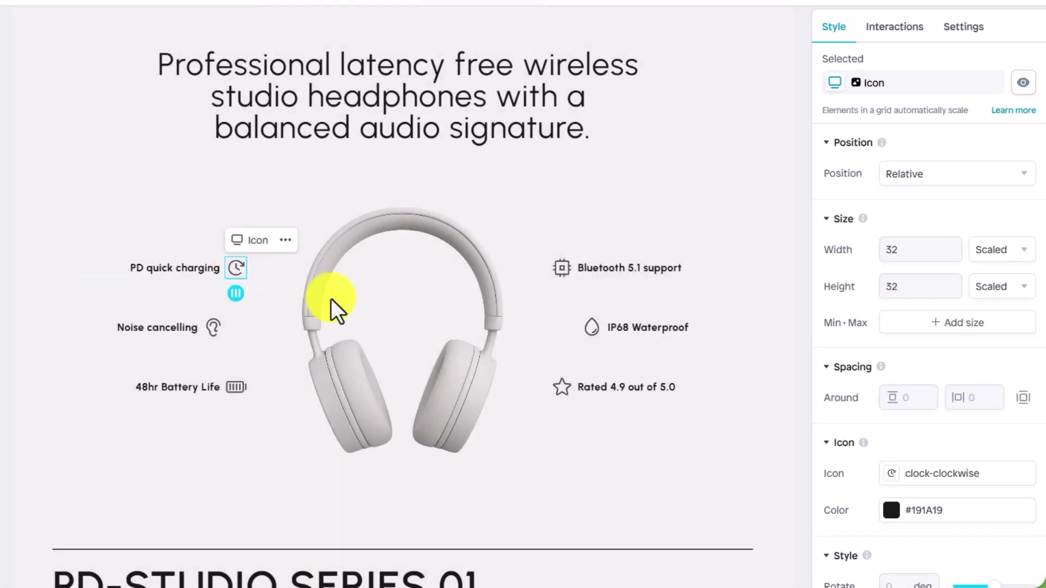
click(892, 474)
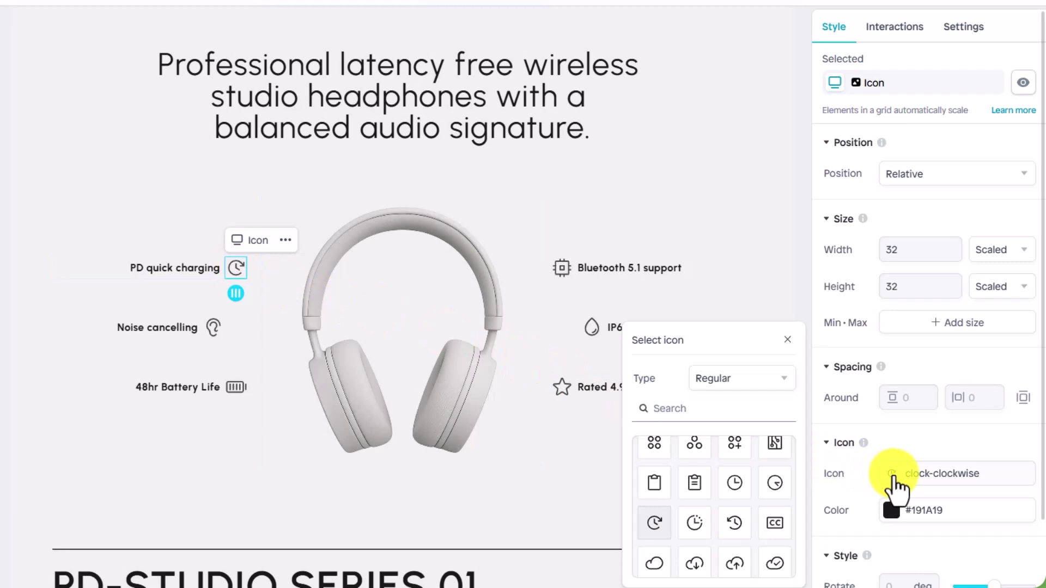
text(stopwatch)
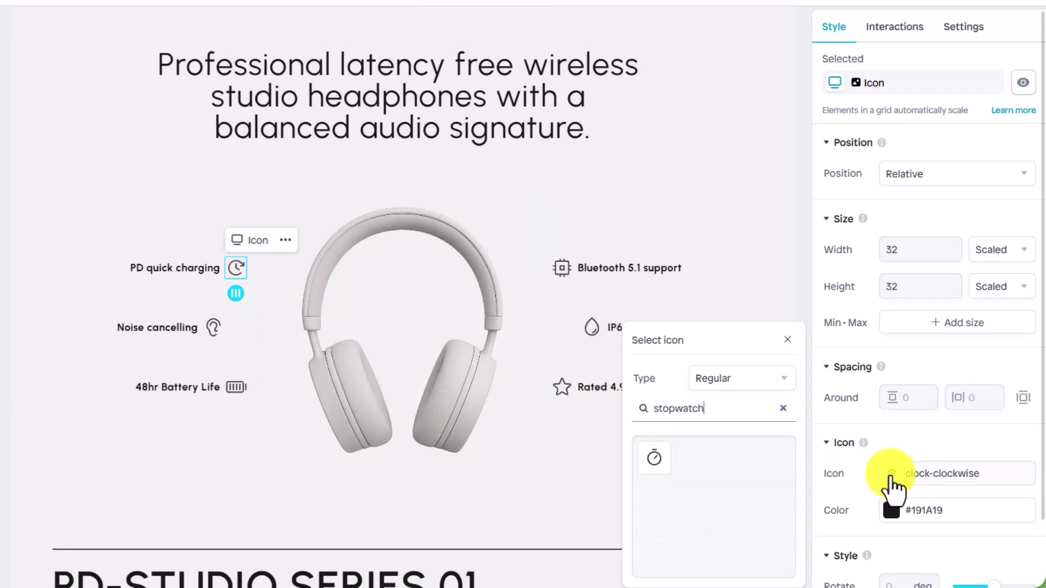
click(656, 461)
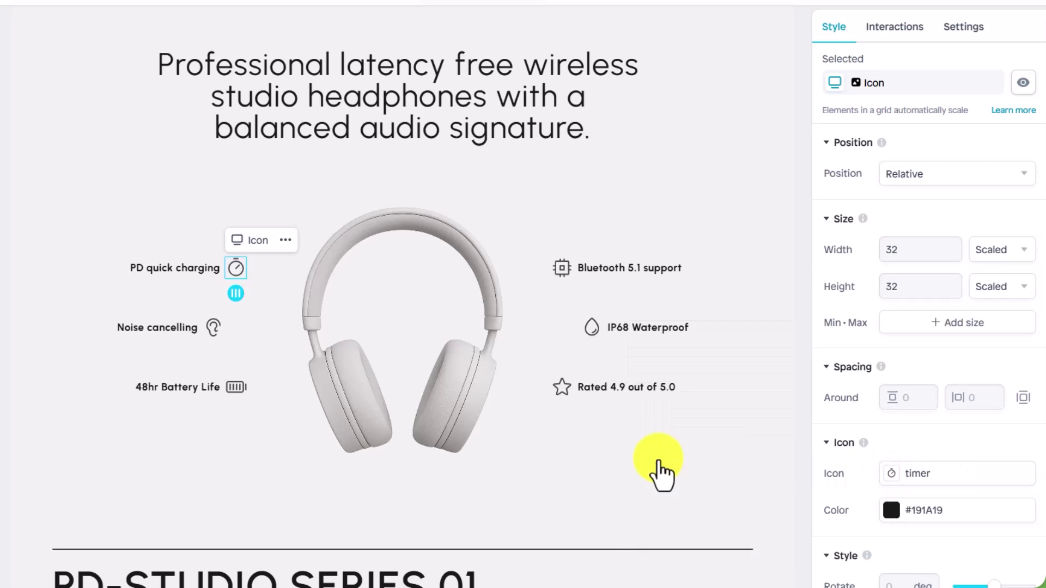
Step: Retype that feature's label as 'Precision Quartz Movement'
click(198, 271)
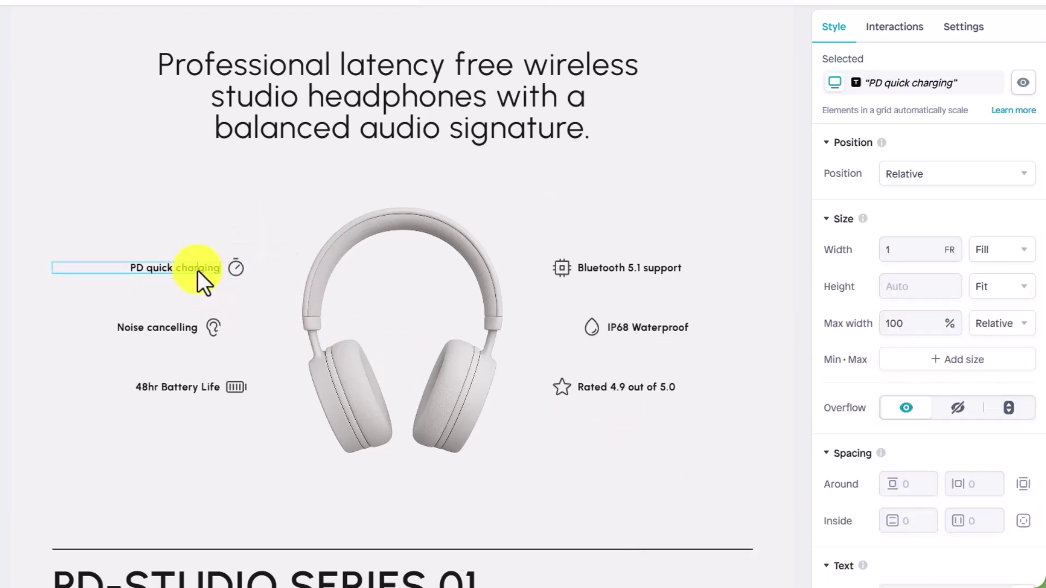
double_click(199, 272)
text(P)
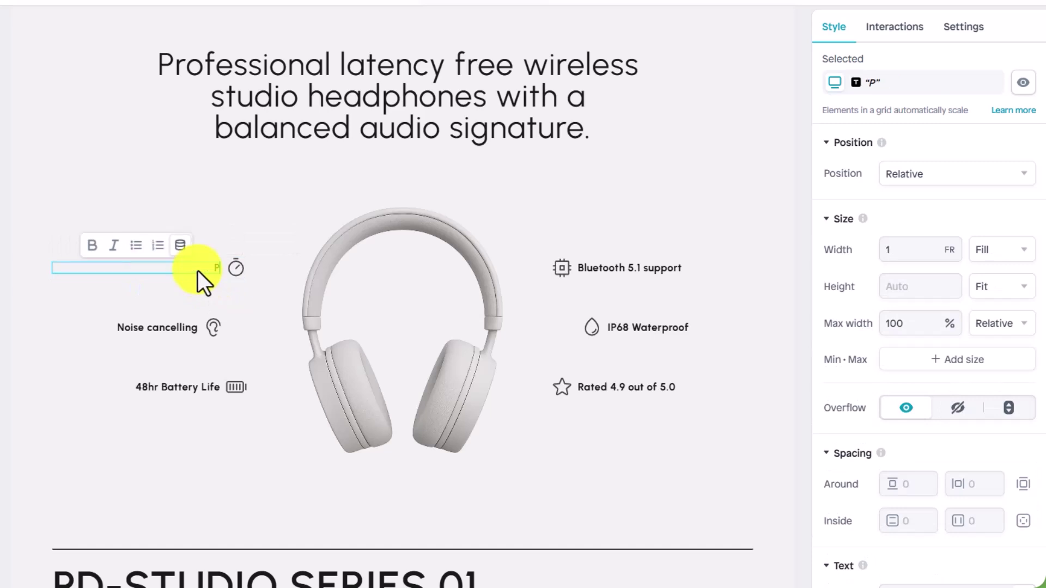
text(recision Quartz)
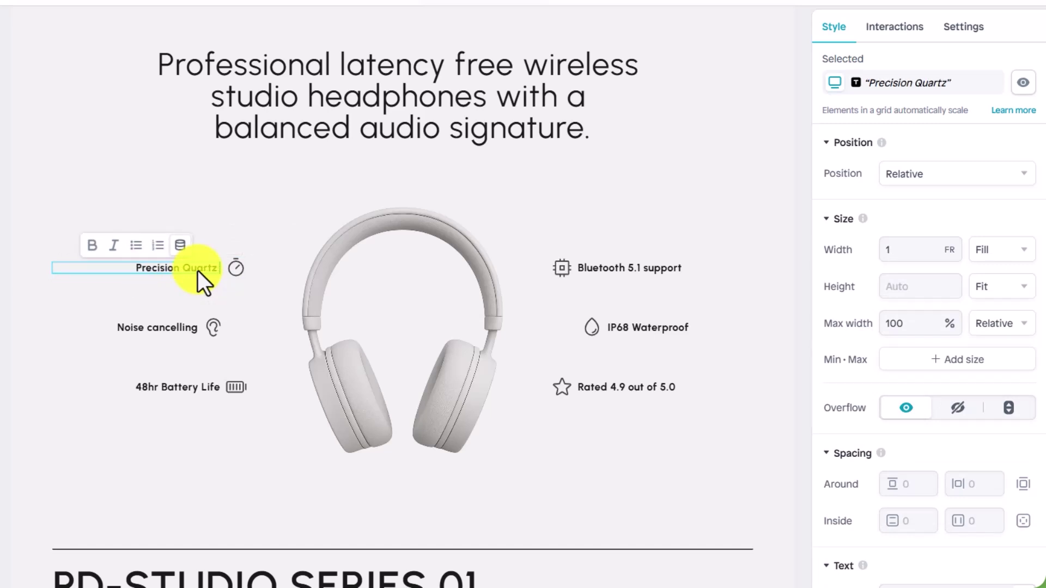
text( Movement)
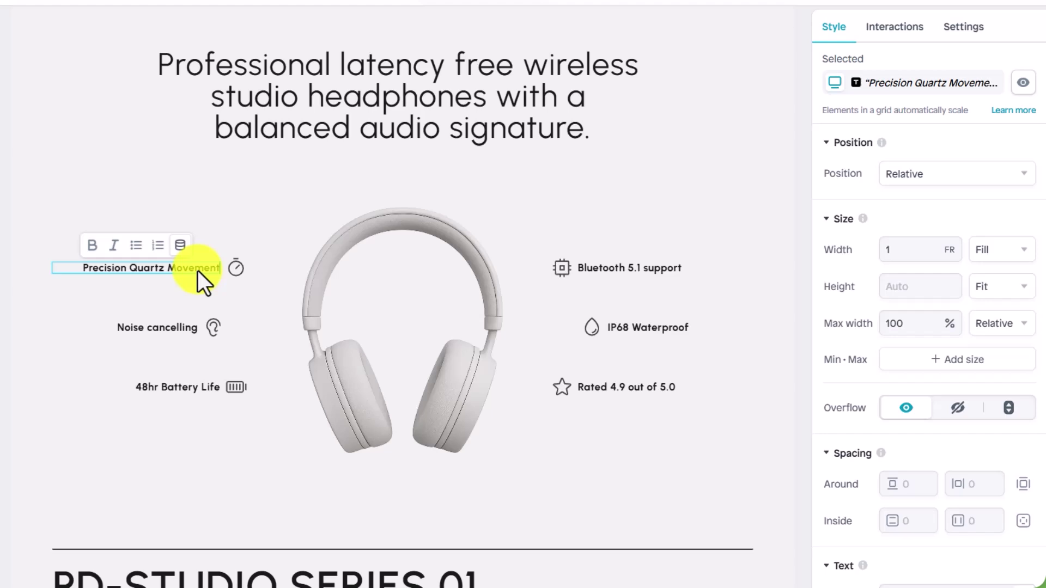
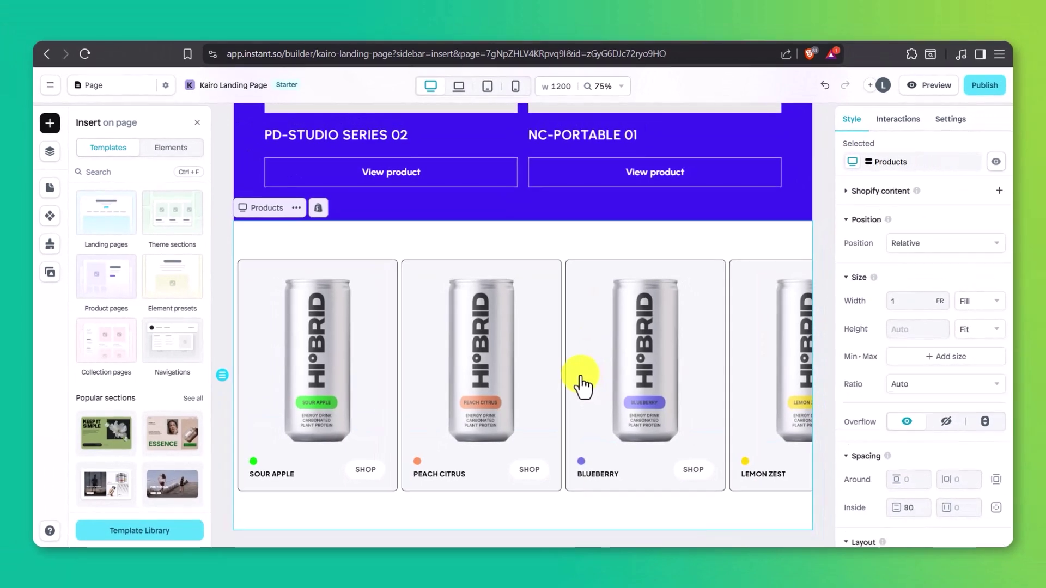
Step: Move the Products section below Features, then delete the Buy box and Add-ons sections
click(49, 153)
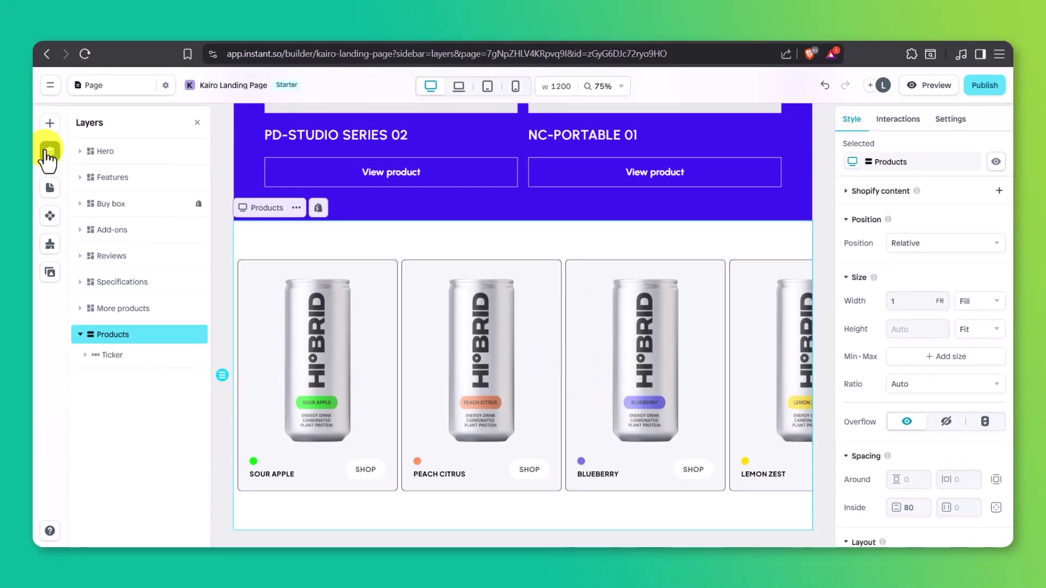
drag(150, 197, 149, 192)
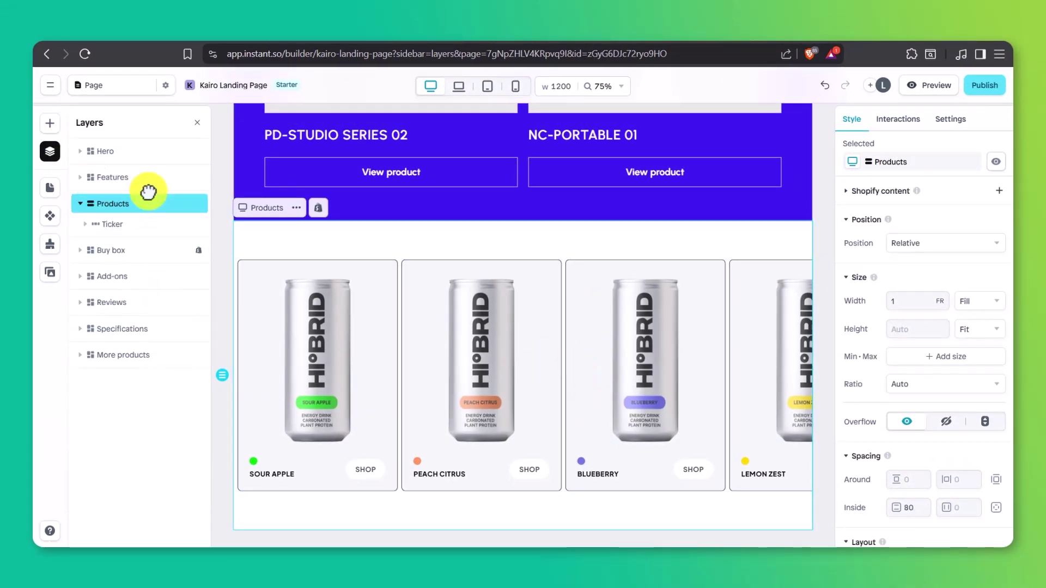
right_click(187, 249)
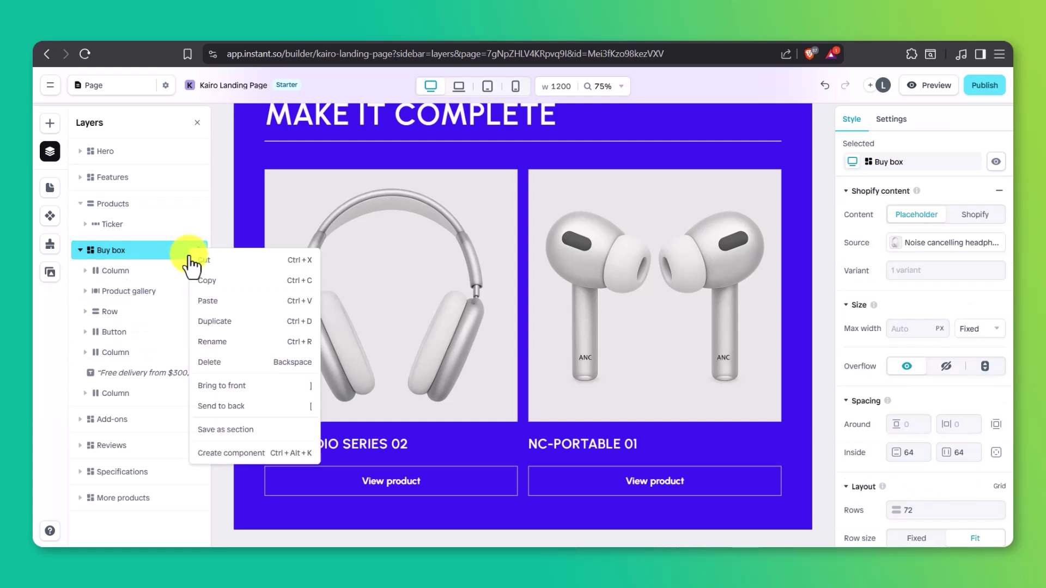
click(212, 364)
right_click(159, 257)
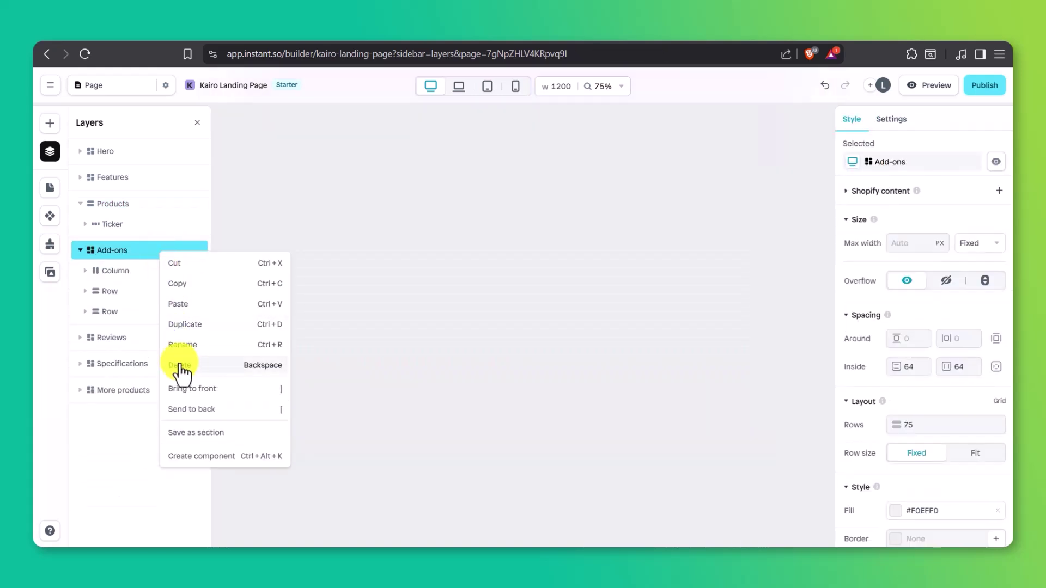
click(179, 365)
Step: Delete the Reviews, Specifications and More products sections, then select Products
right_click(153, 255)
click(181, 365)
right_click(161, 254)
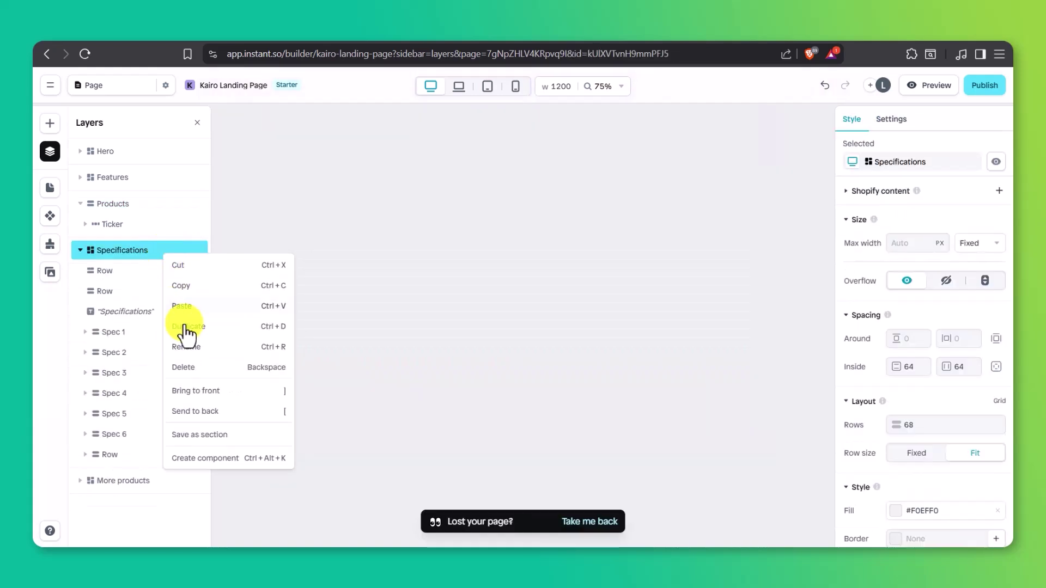
click(180, 365)
right_click(152, 252)
click(180, 364)
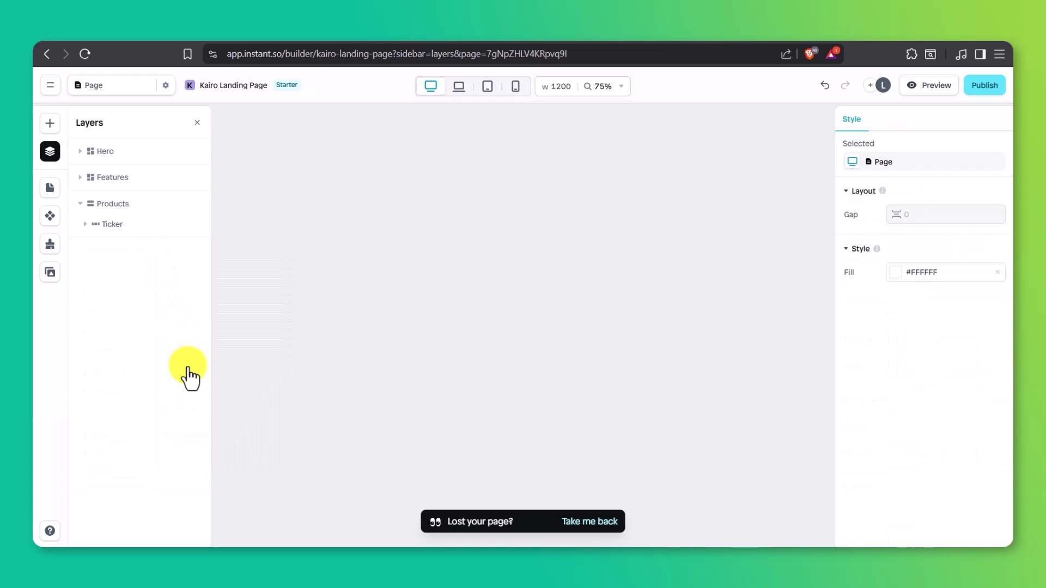
click(148, 203)
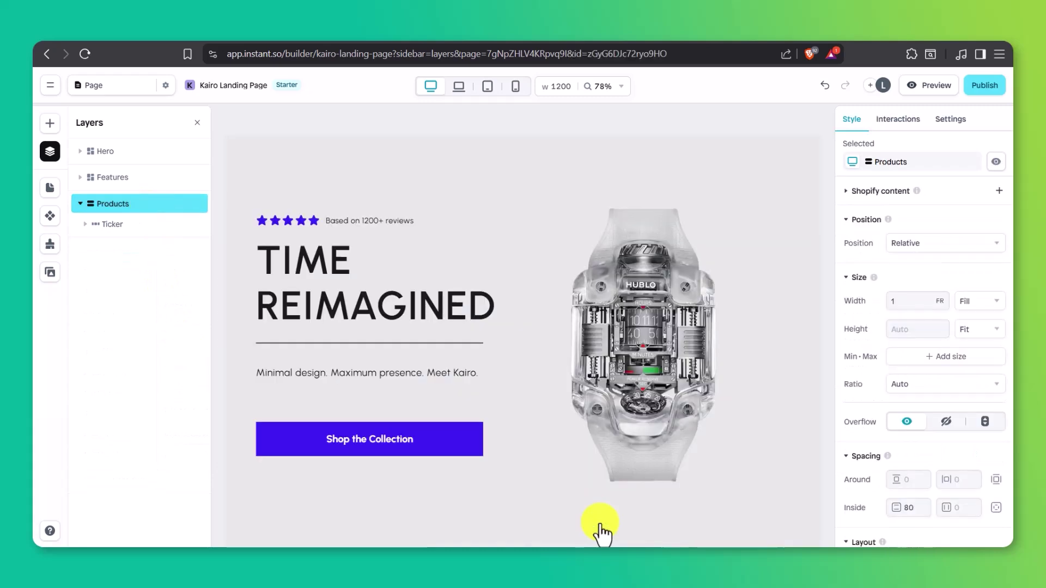
scroll(600, 524, down, 10)
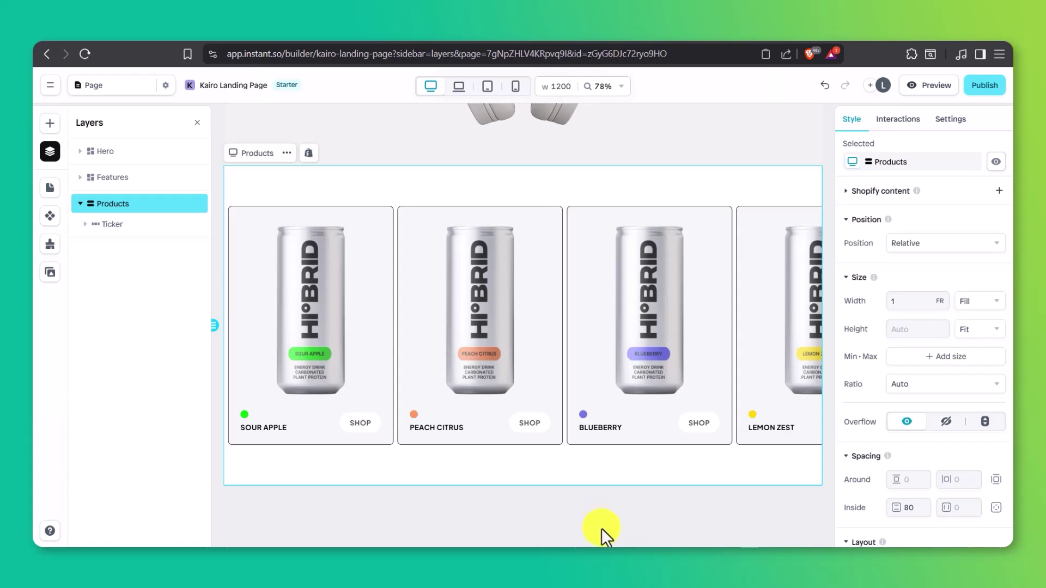
Step: Link the first card in the Products ticker to the Shopify product Elara & Co
click(384, 312)
click(384, 312)
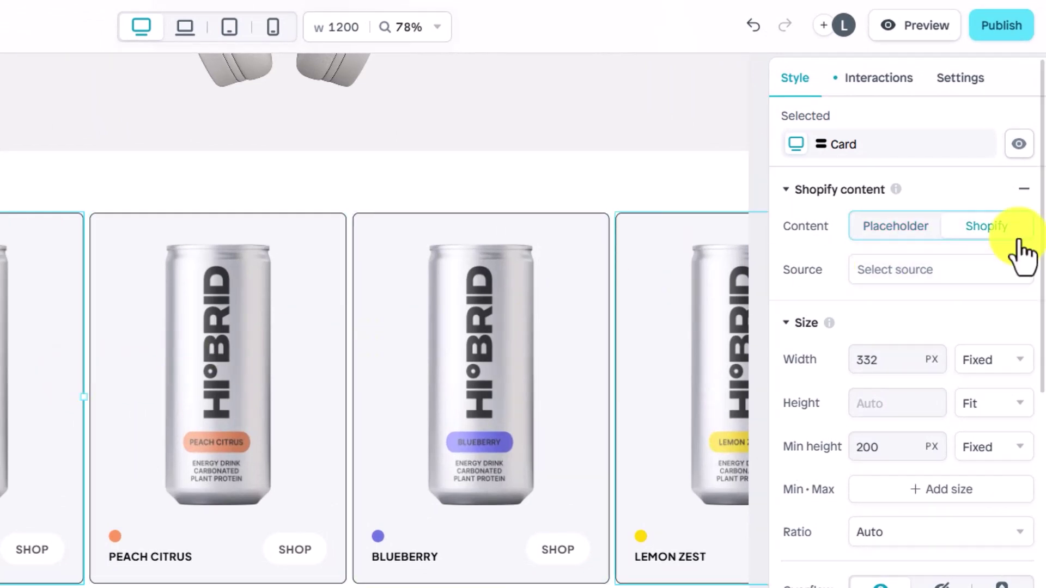
click(995, 271)
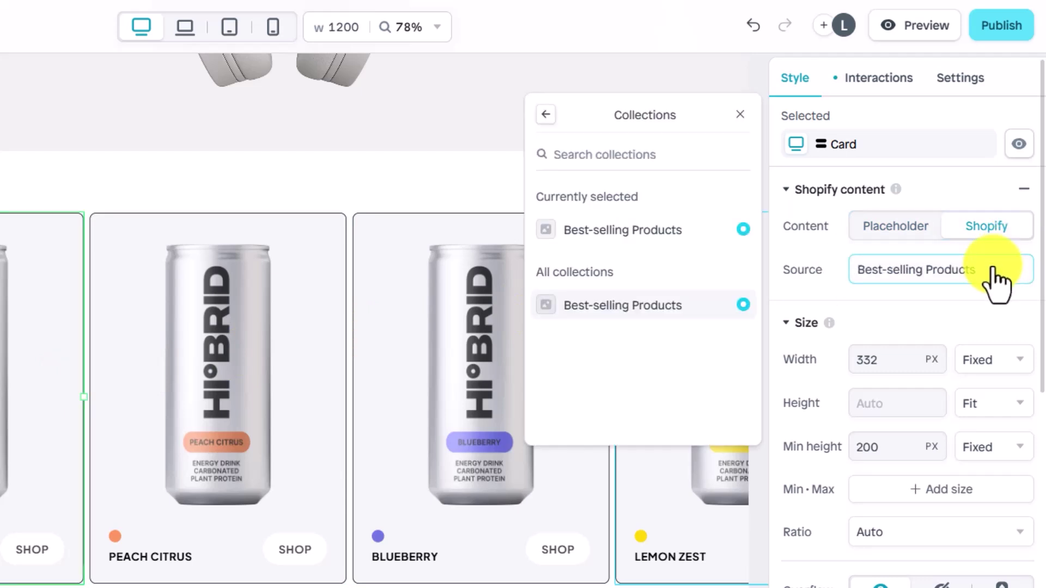
click(547, 116)
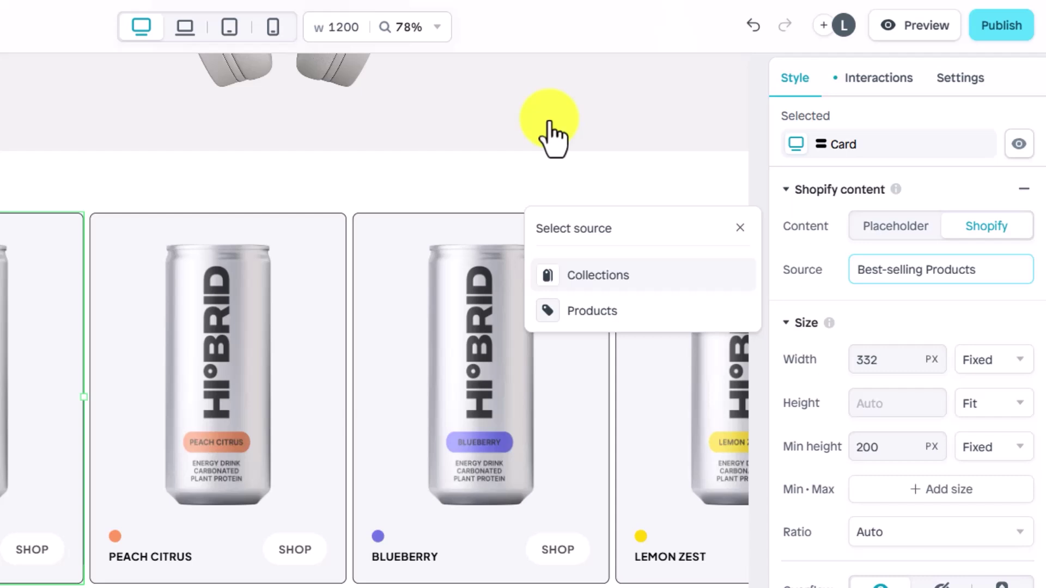
click(597, 312)
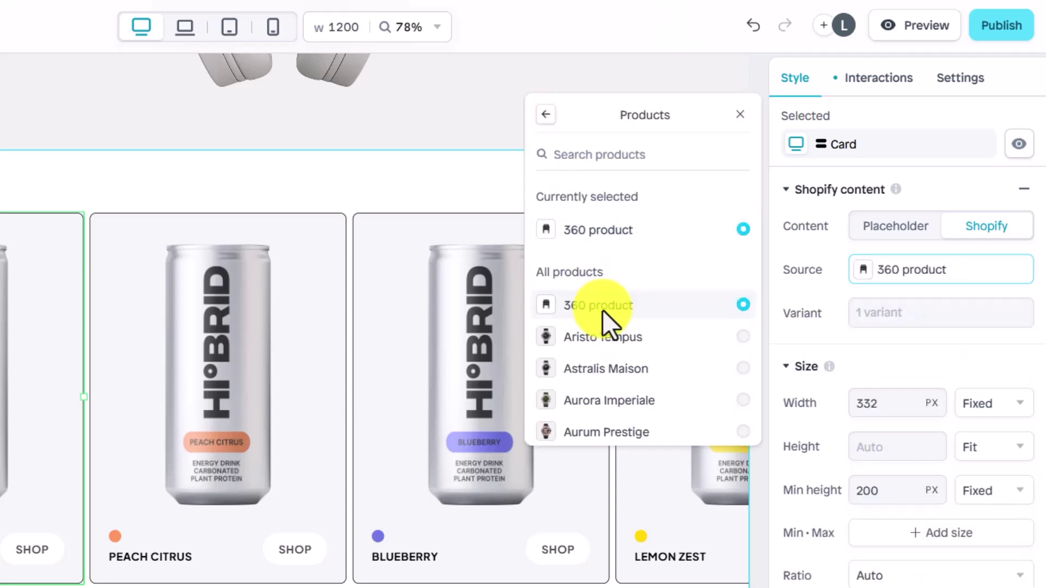
scroll(603, 313, down, 6)
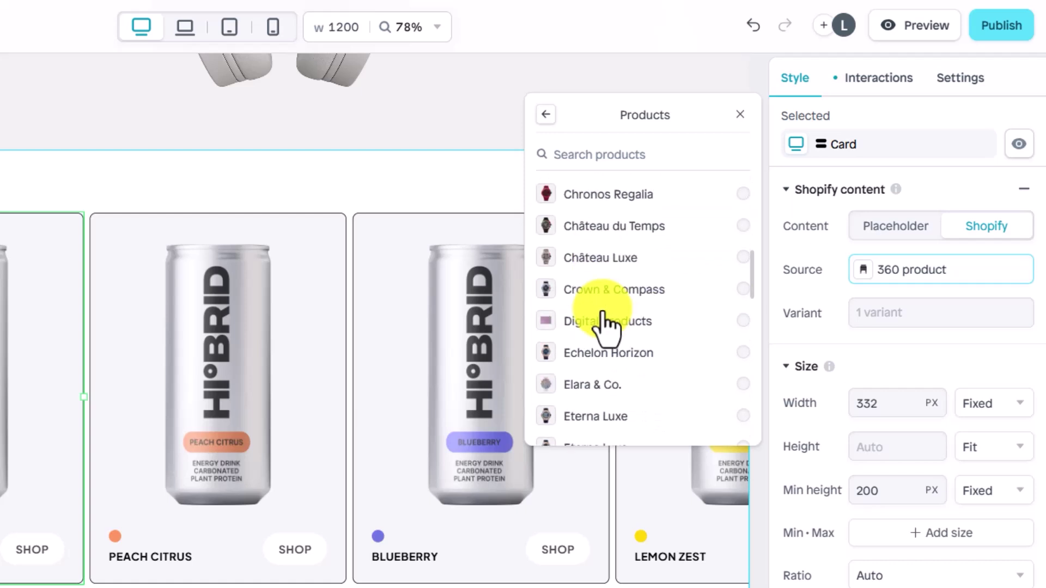
scroll(604, 318, down, 2)
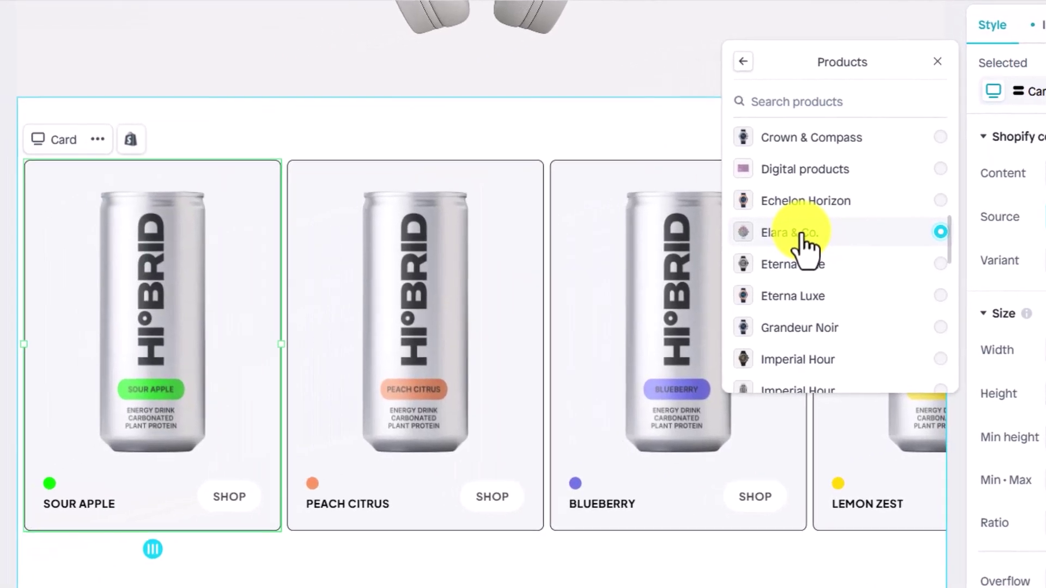
Step: Replace the card's can picture with the product's Shopify featured image
click(172, 249)
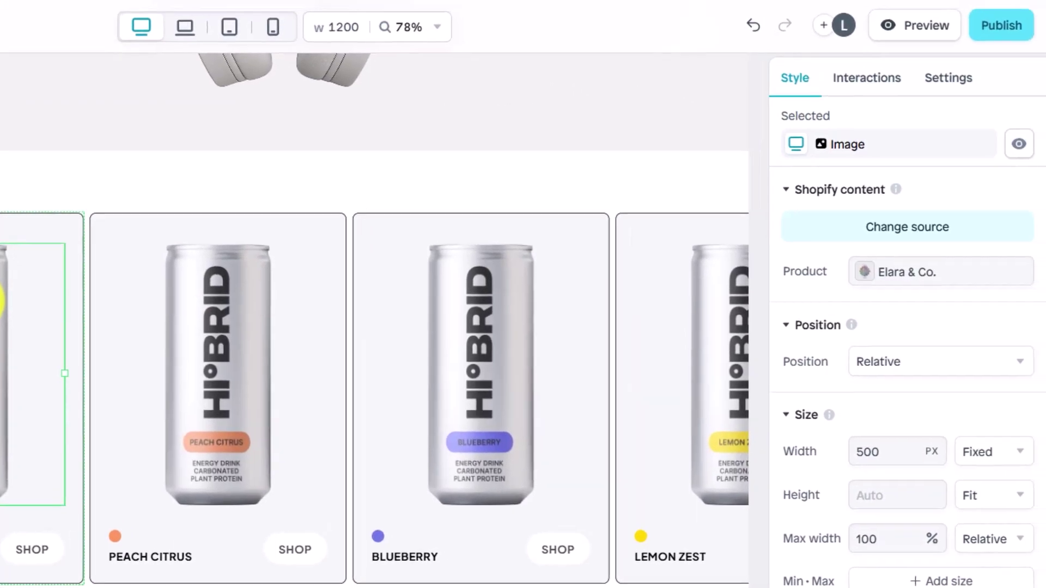
scroll(885, 427, down, 7)
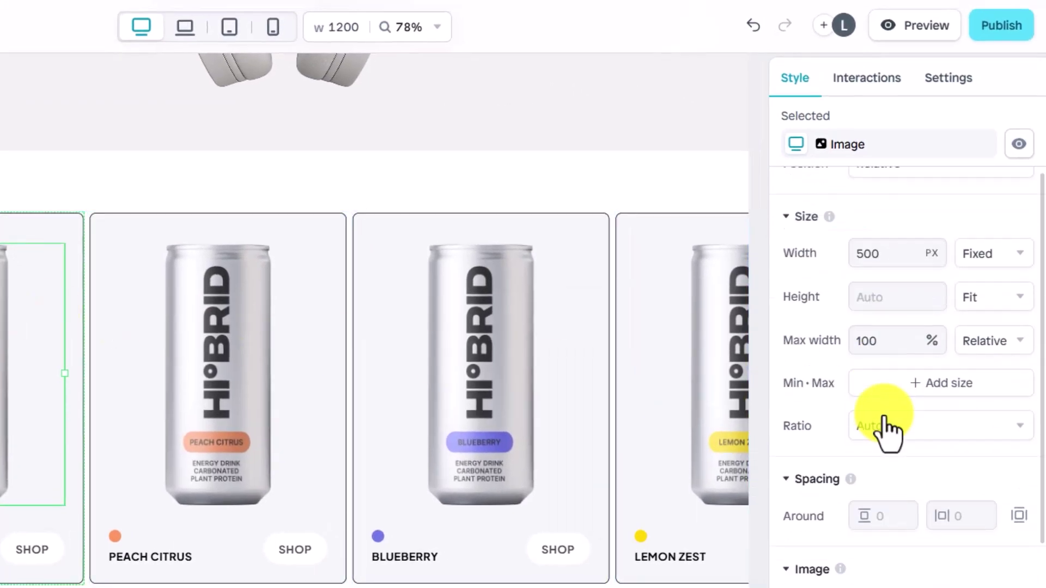
click(883, 417)
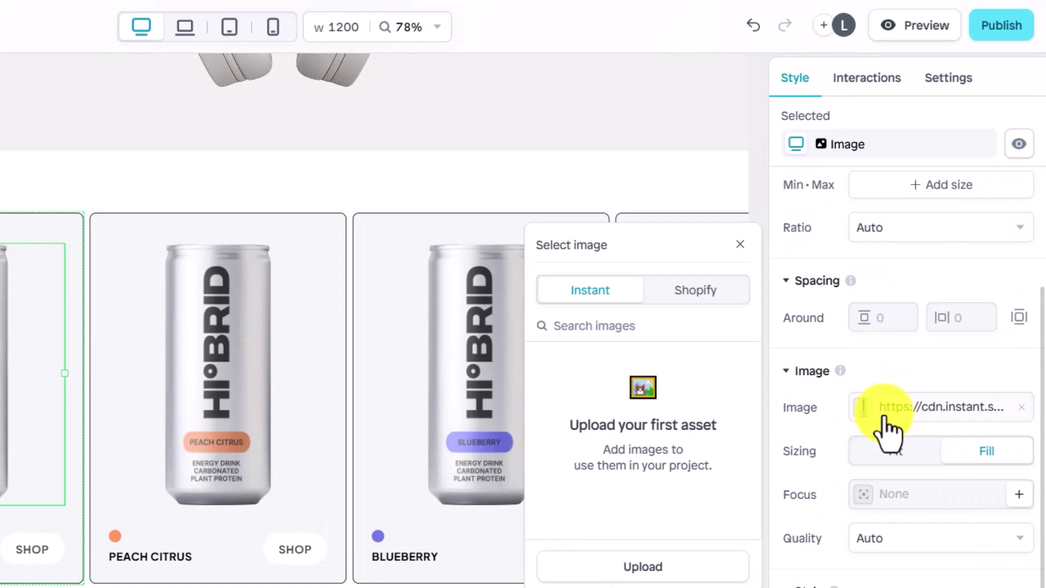
click(717, 291)
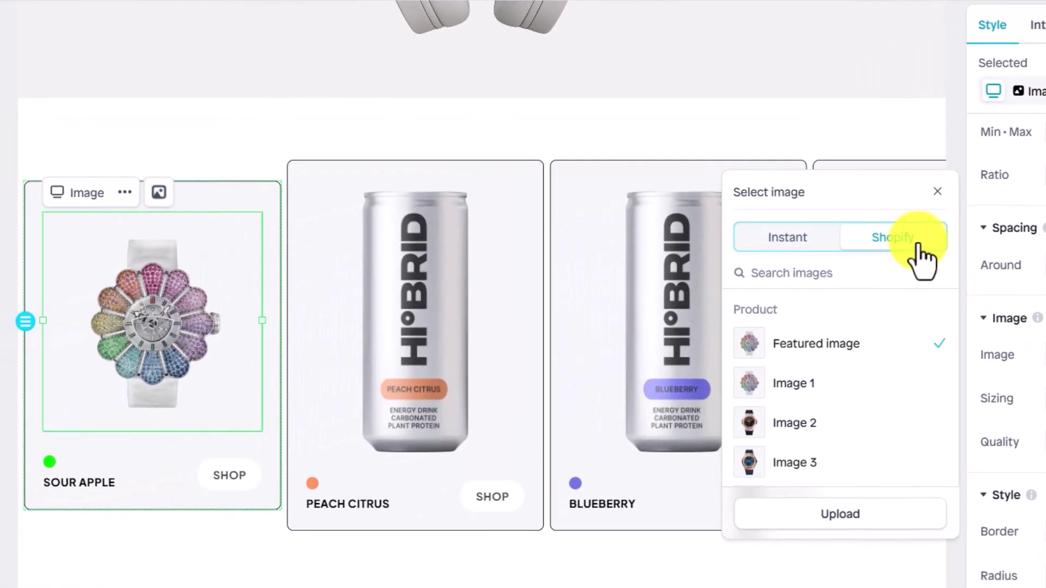
click(98, 486)
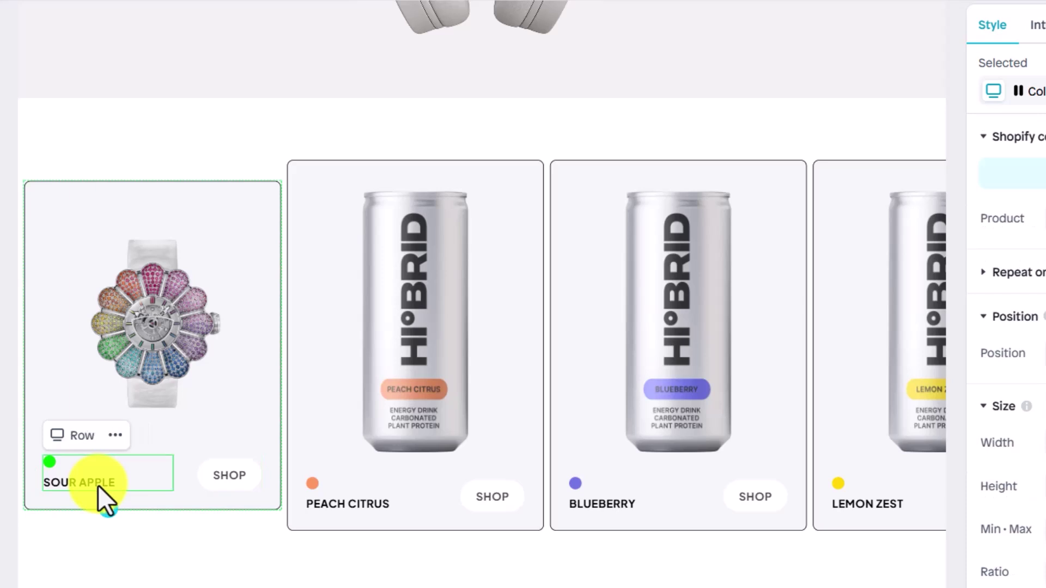
Step: Make the SOUR APPLE name label show the Shopify product Title
click(98, 486)
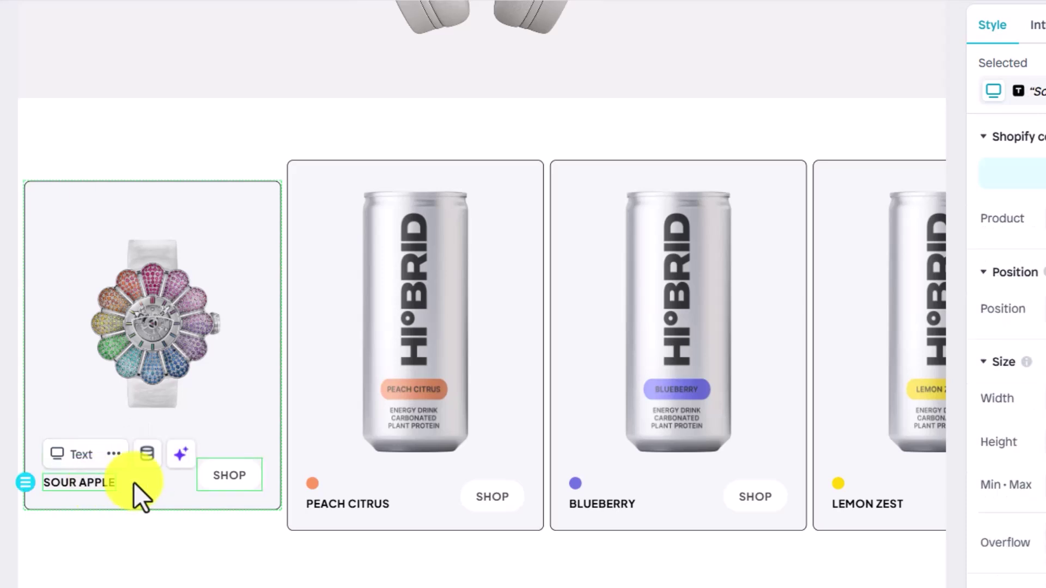
scroll(1019, 407, down, 6)
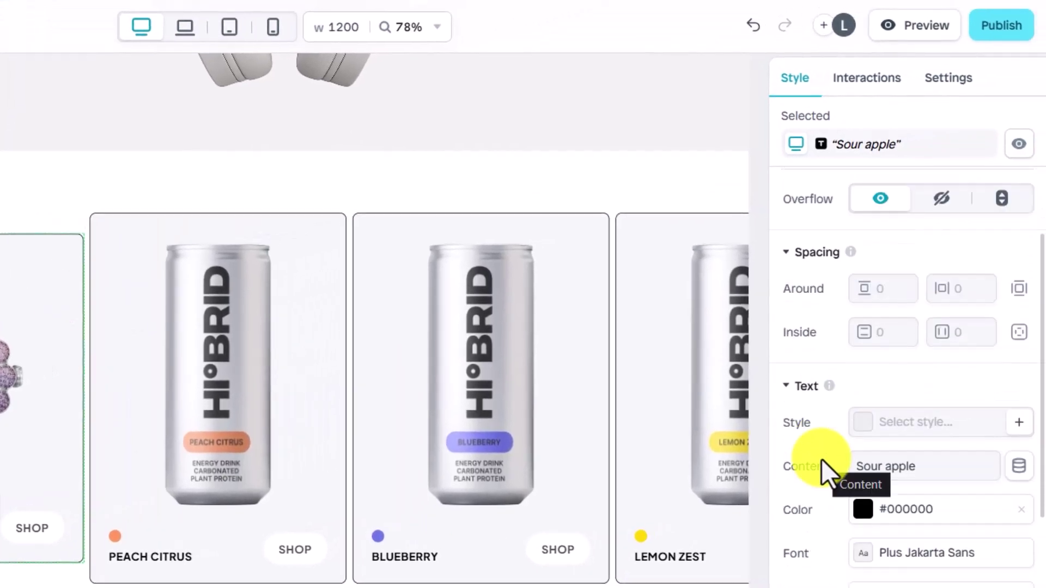
click(1017, 468)
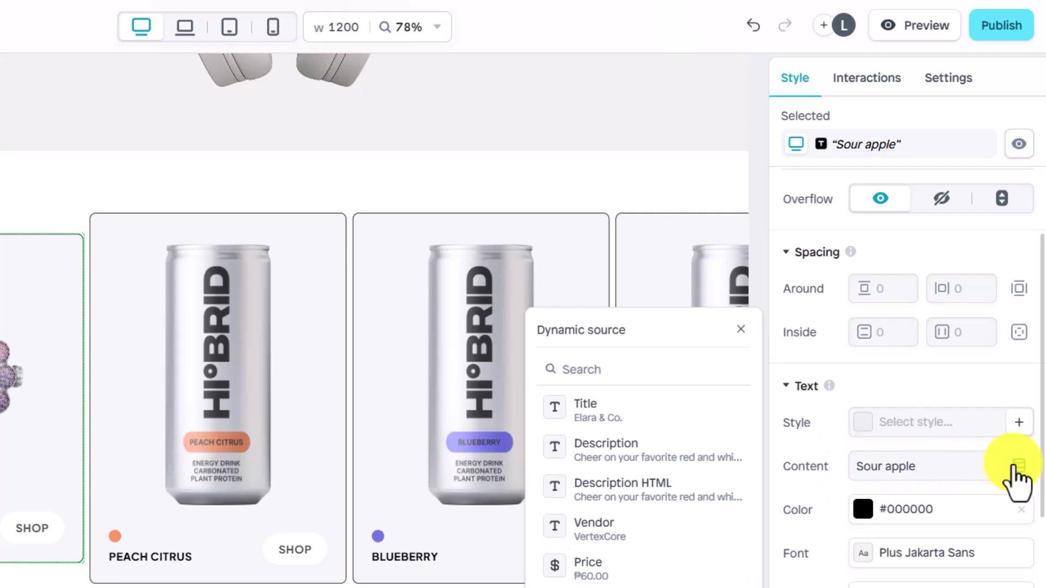
click(696, 414)
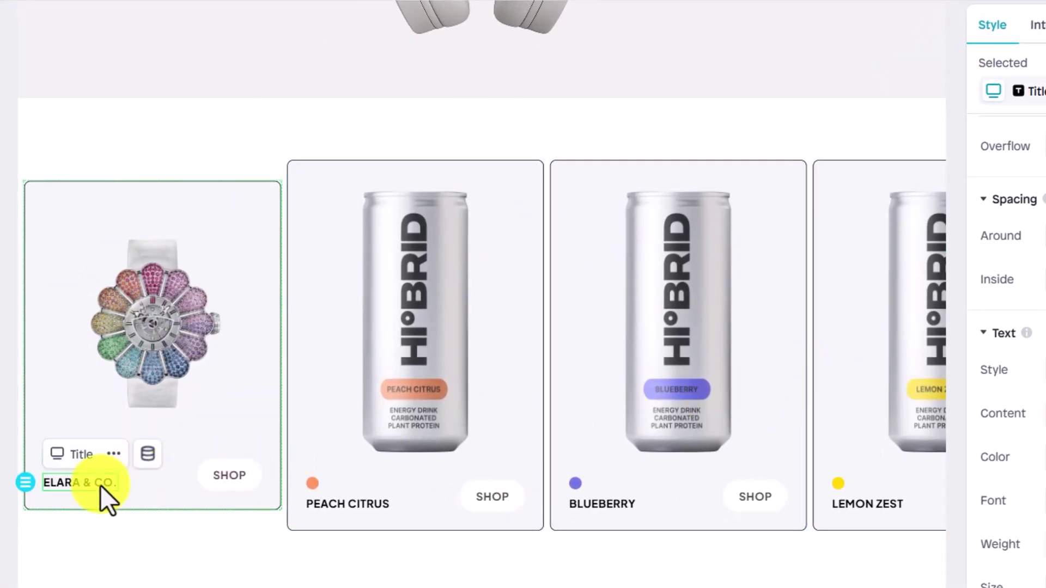
Step: Duplicate the title text and make the copy show the product Price
right_click(101, 486)
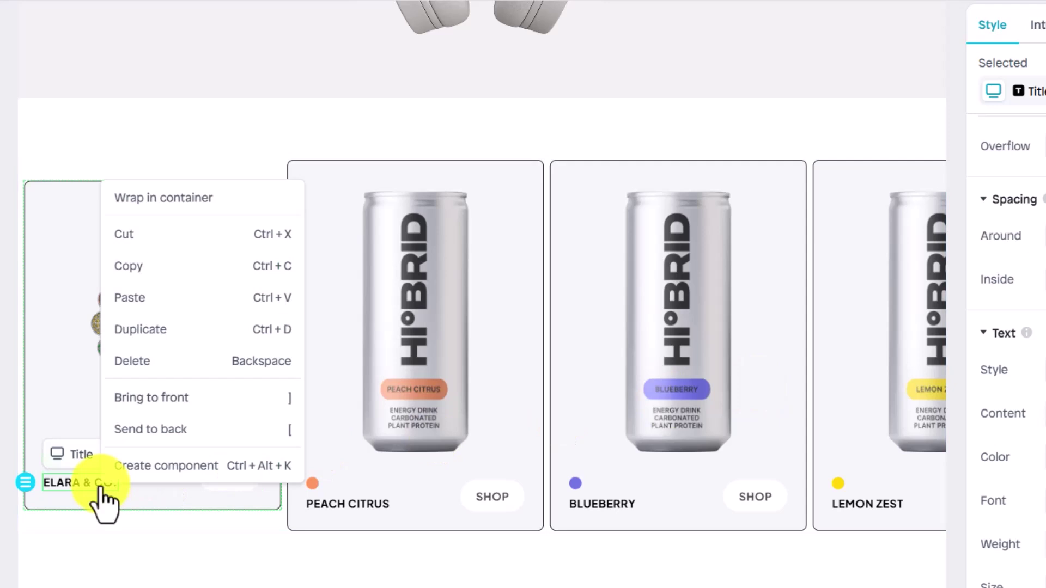
click(194, 267)
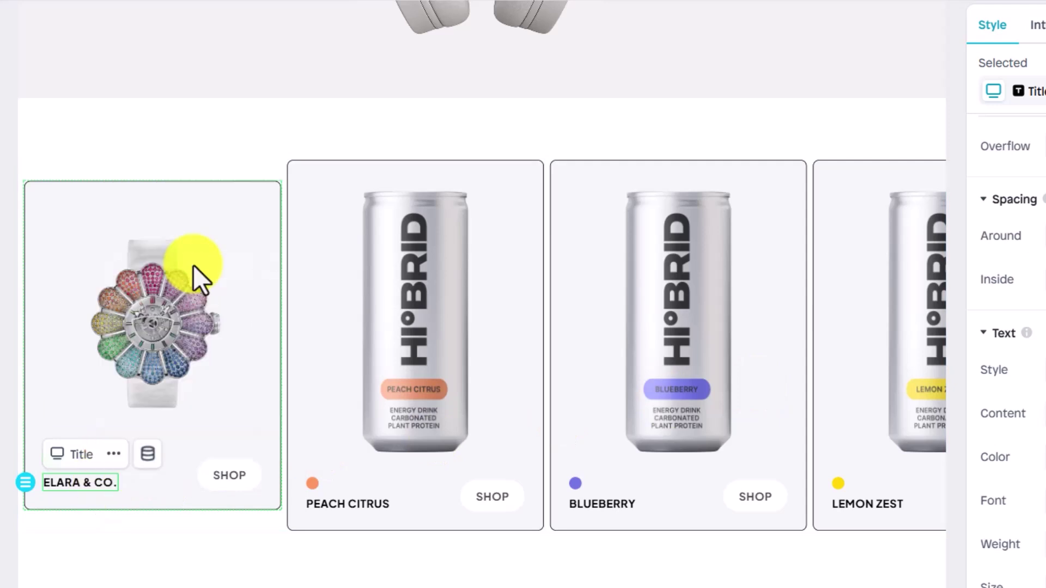
right_click(60, 482)
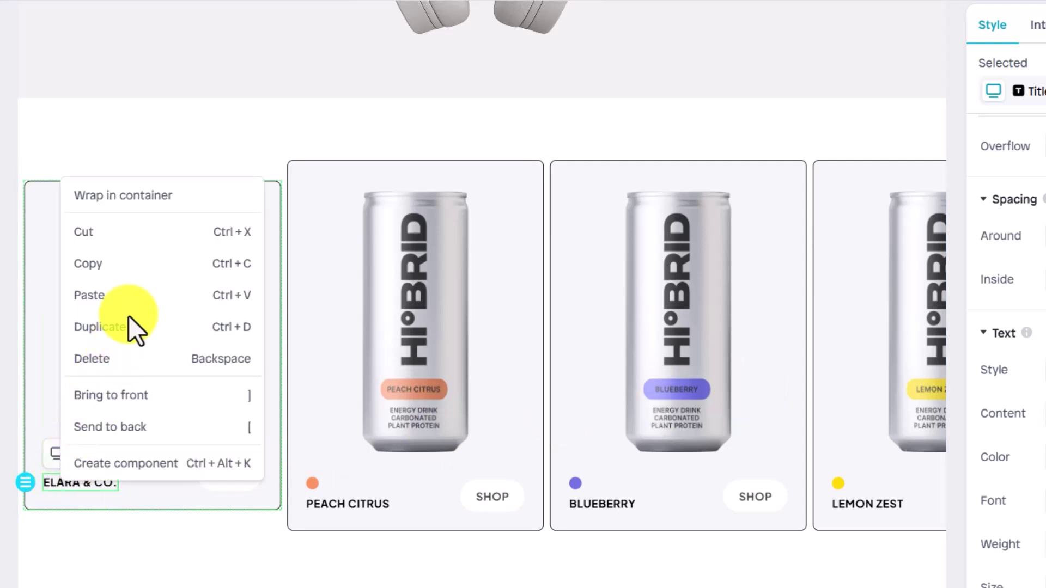
click(136, 298)
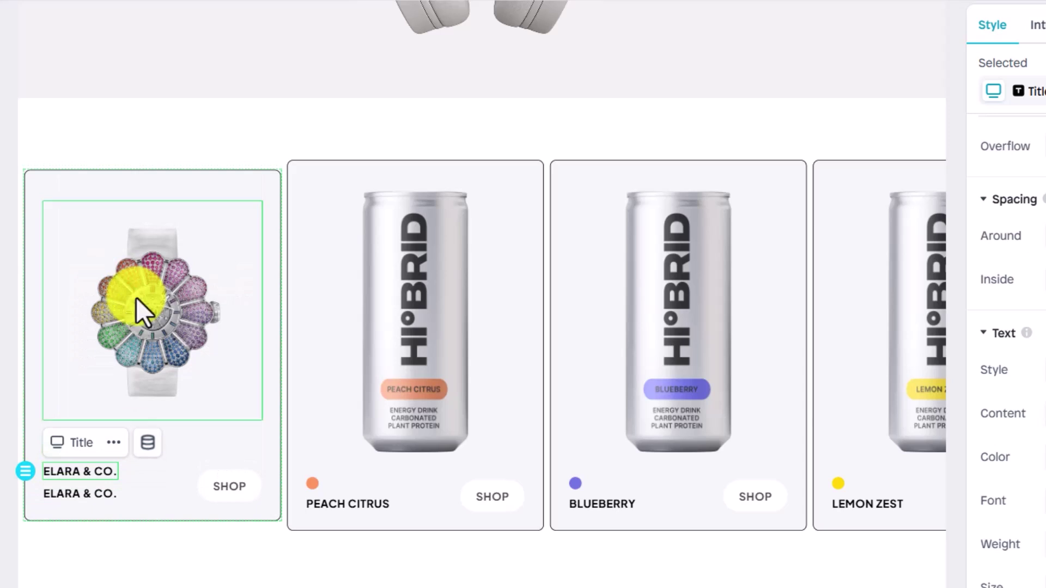
click(81, 491)
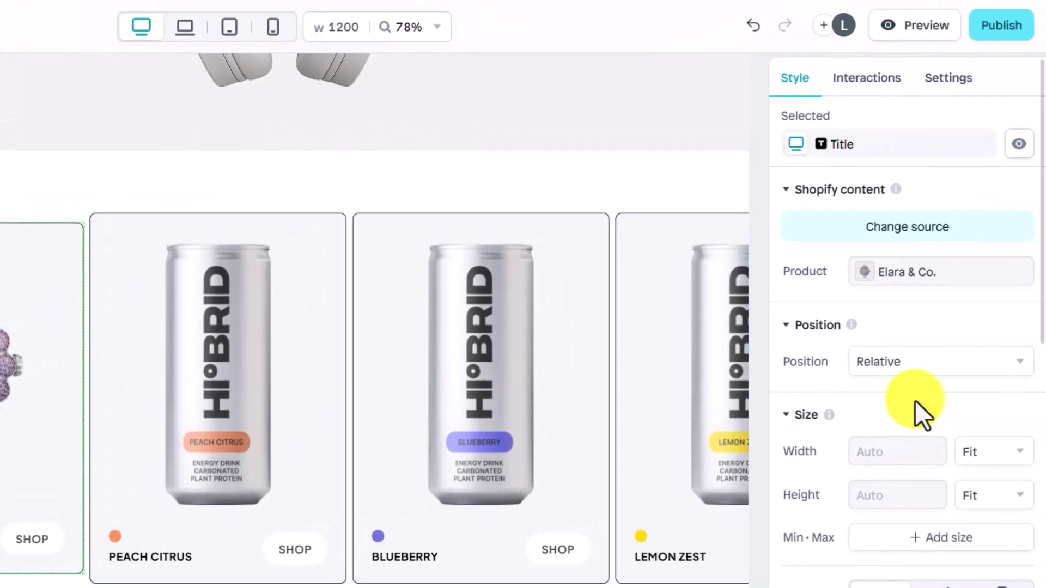
scroll(914, 401, down, 7)
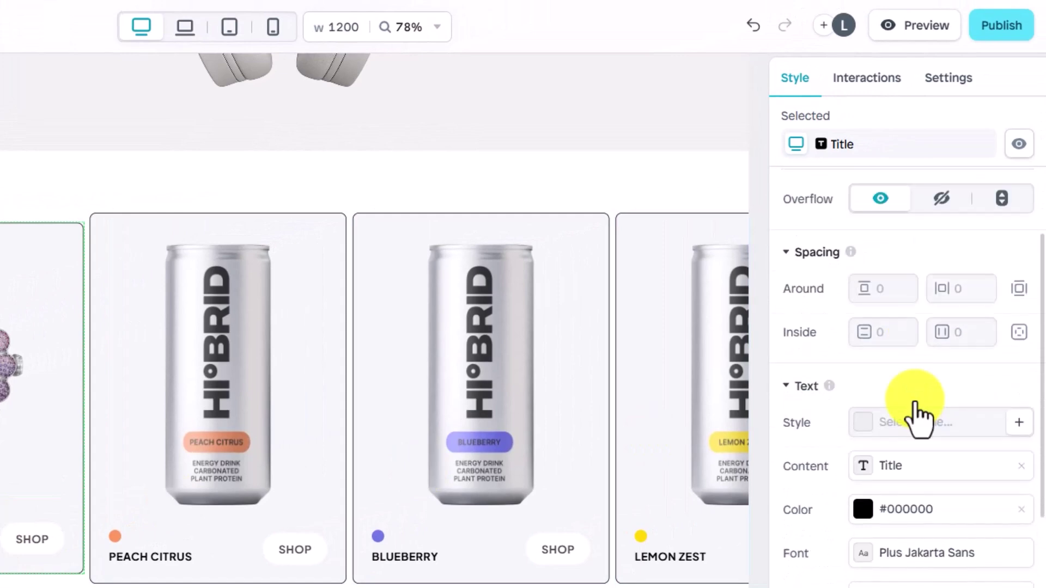
click(926, 466)
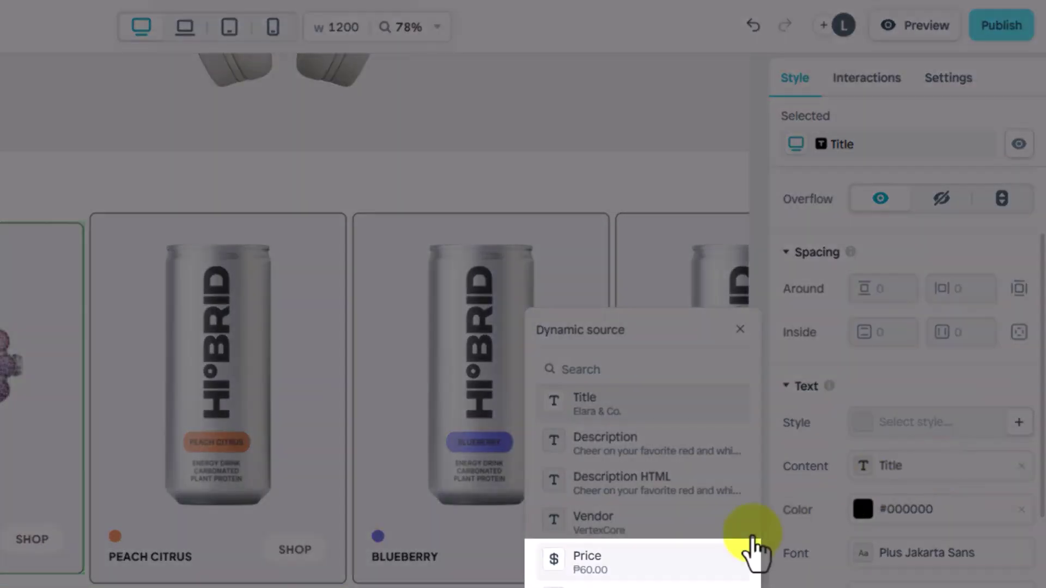
click(750, 552)
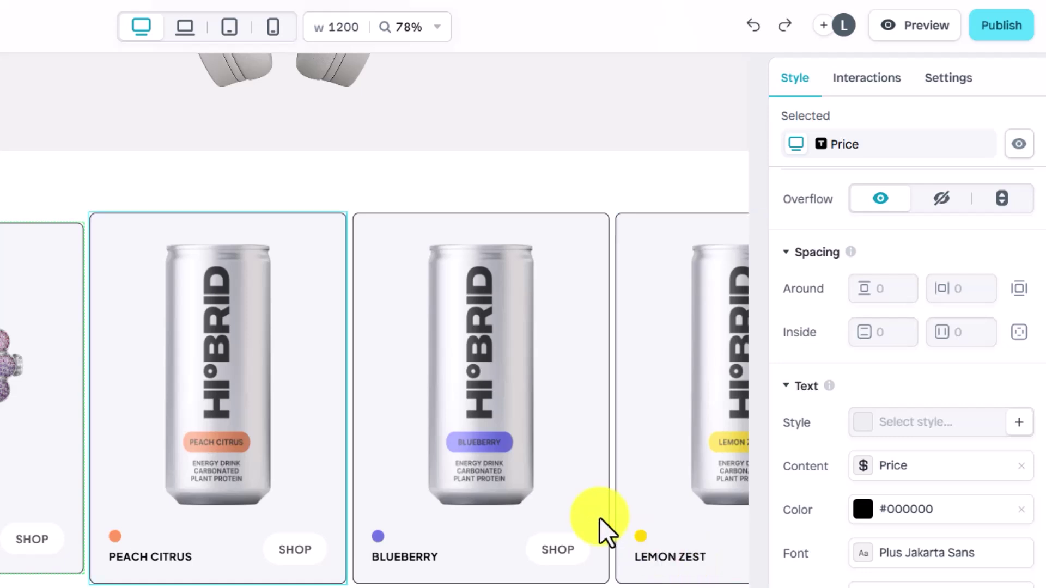
click(37, 251)
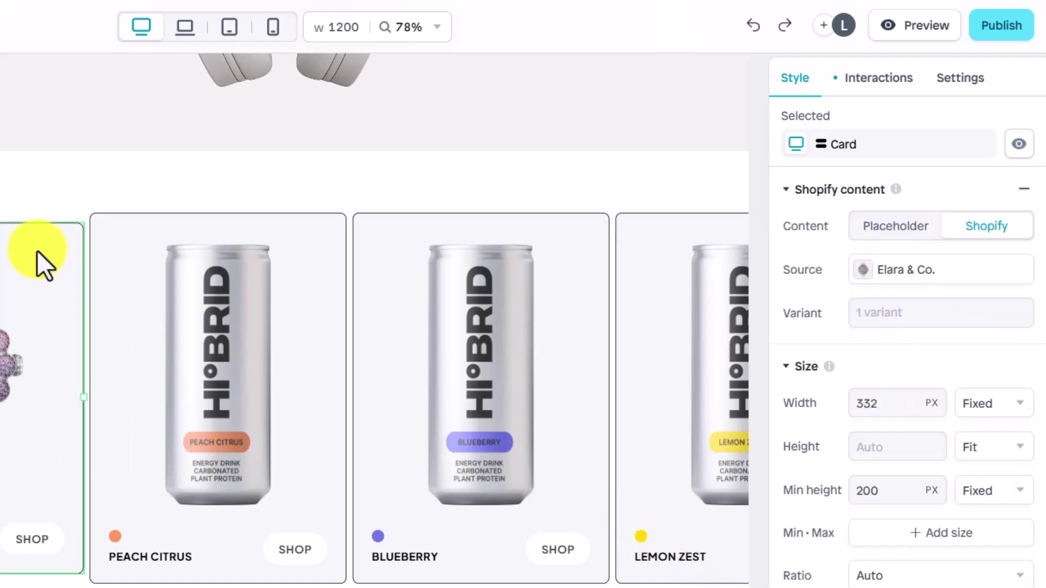
Step: Change the first card's background fill from light grey to pale blue #BFD5FF
scroll(800, 346, down, 10)
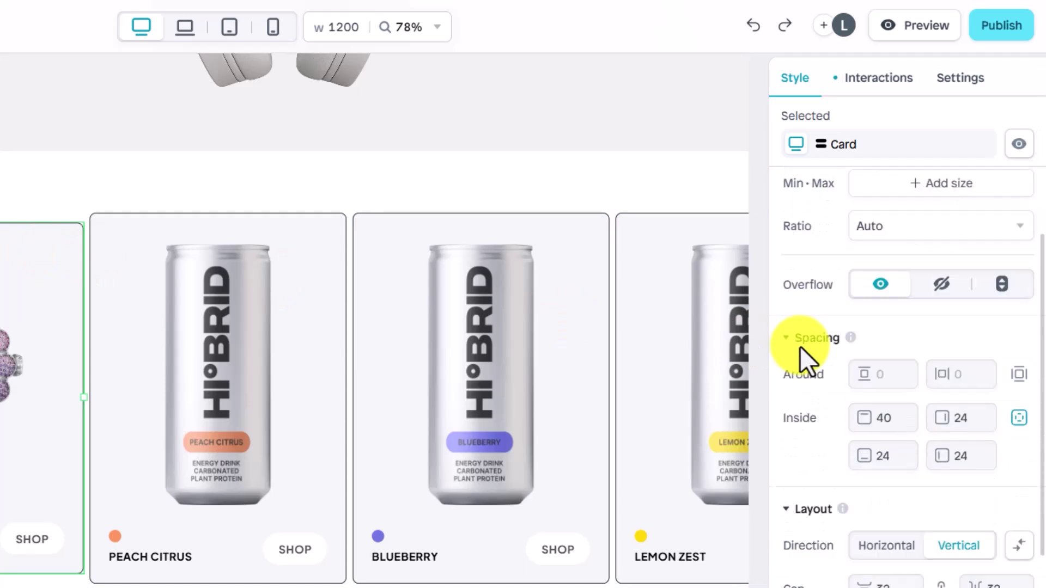
scroll(800, 346, down, 2)
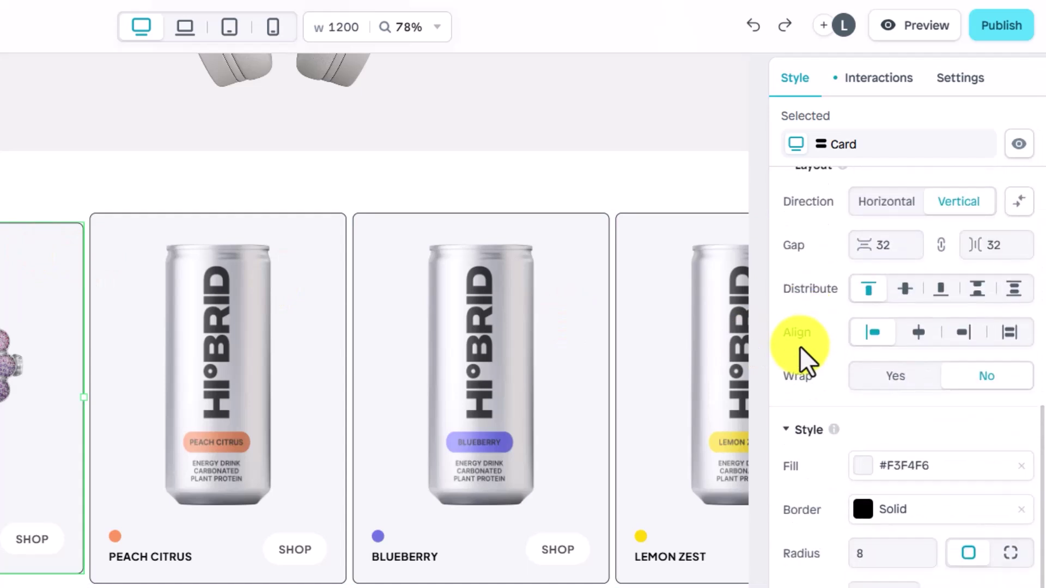
click(878, 470)
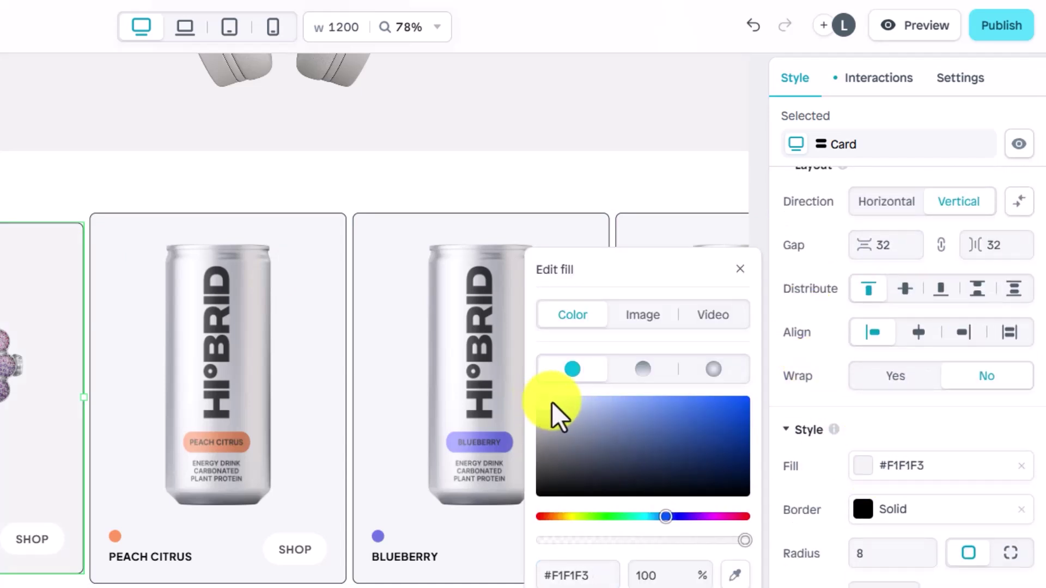
drag(551, 402, 580, 397)
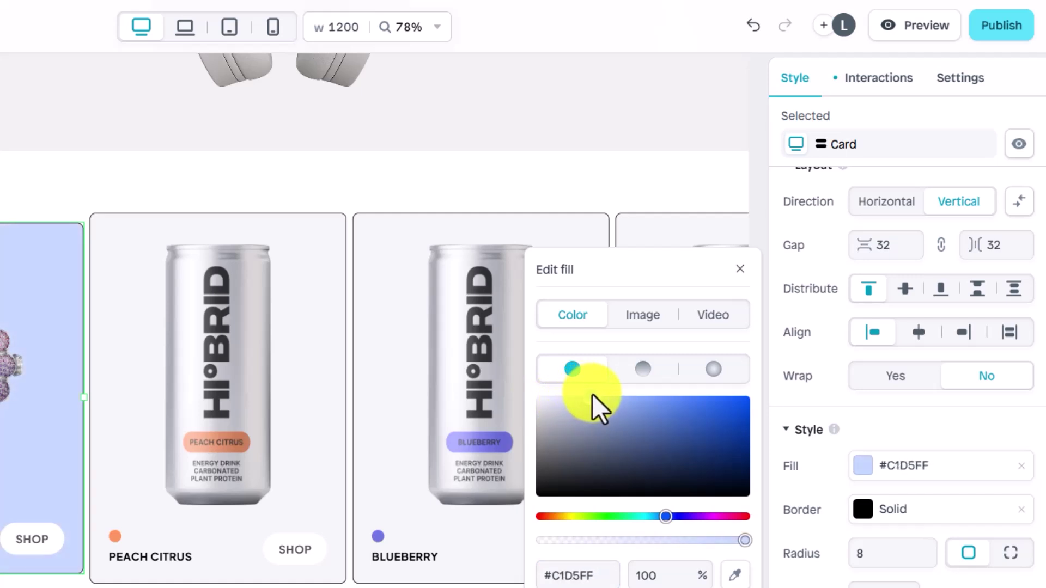
click(319, 253)
Step: Link the Peach Citrus card to a Shopify watch product such as Noir Éclipse
click(788, 191)
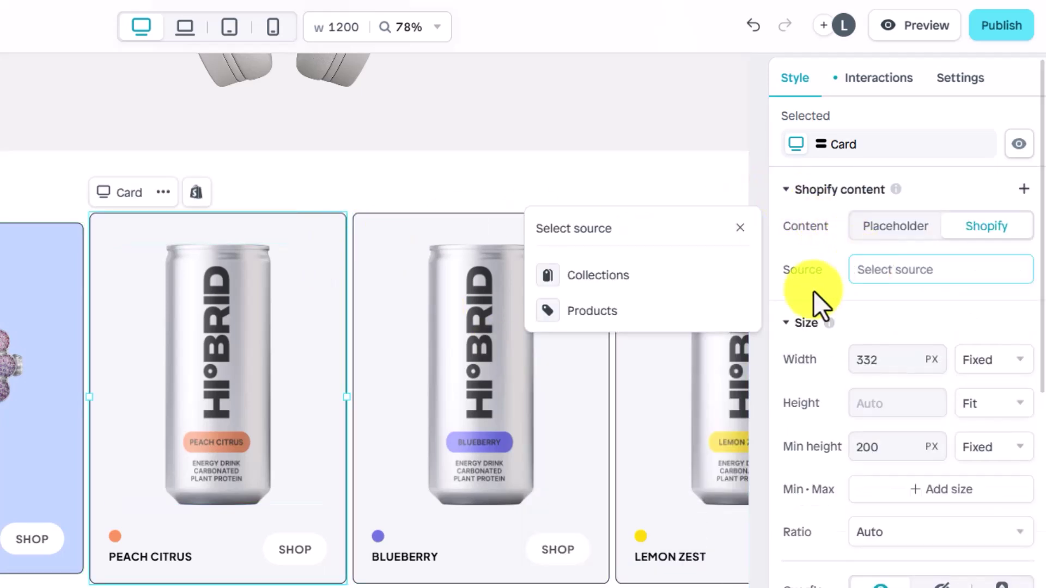
click(714, 314)
click(713, 308)
scroll(713, 324, down, 5)
scroll(708, 332, down, 3)
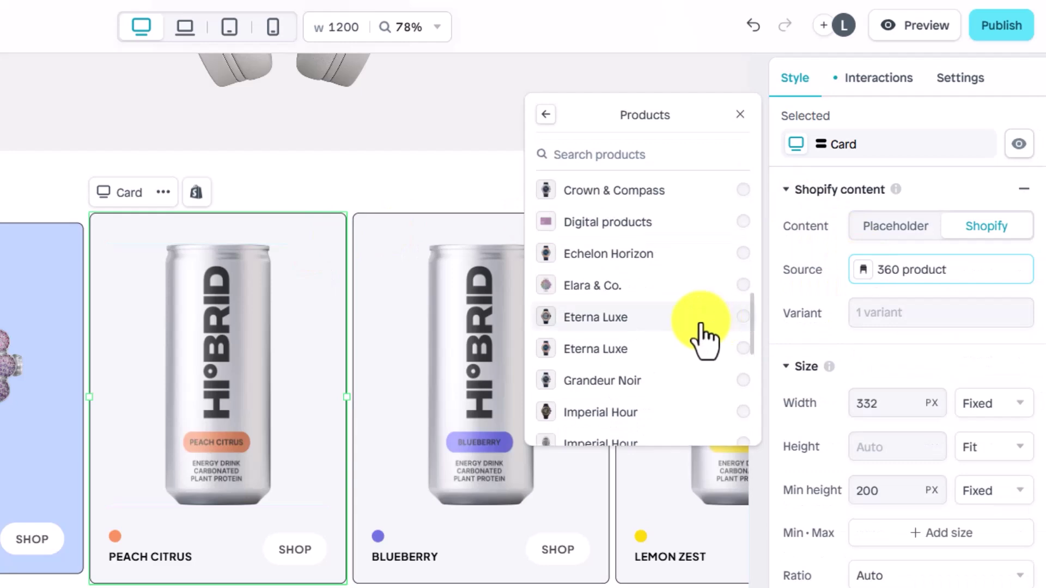
click(705, 327)
click(679, 448)
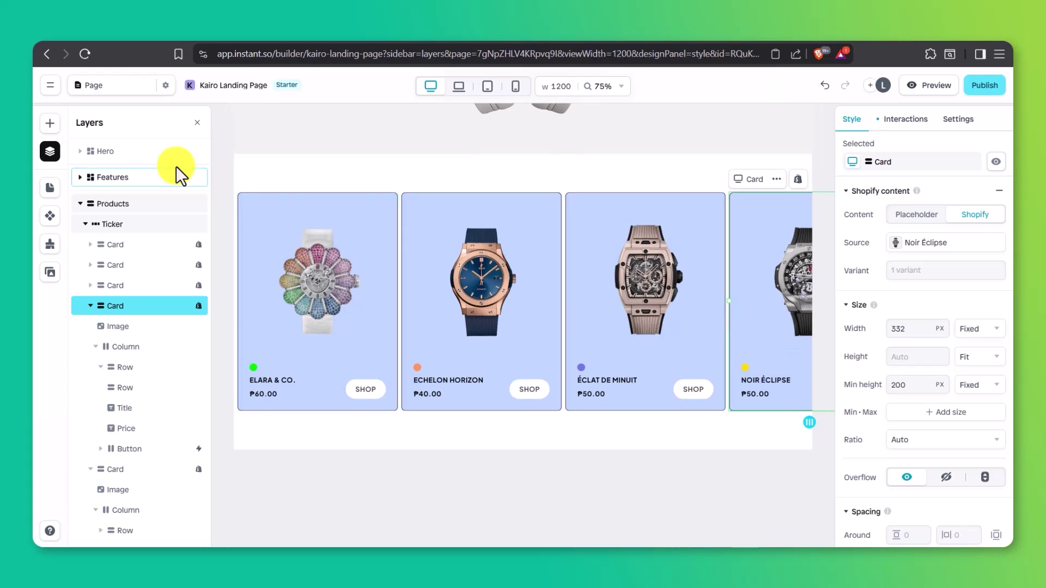
click(50, 124)
Step: Insert the Comparison table template from the Template Library
click(141, 529)
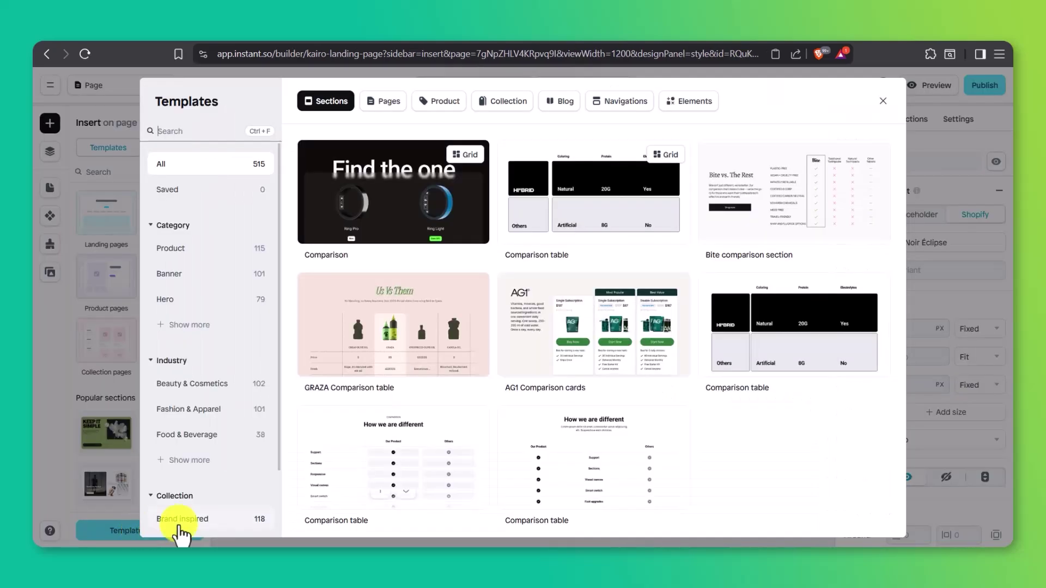
click(375, 497)
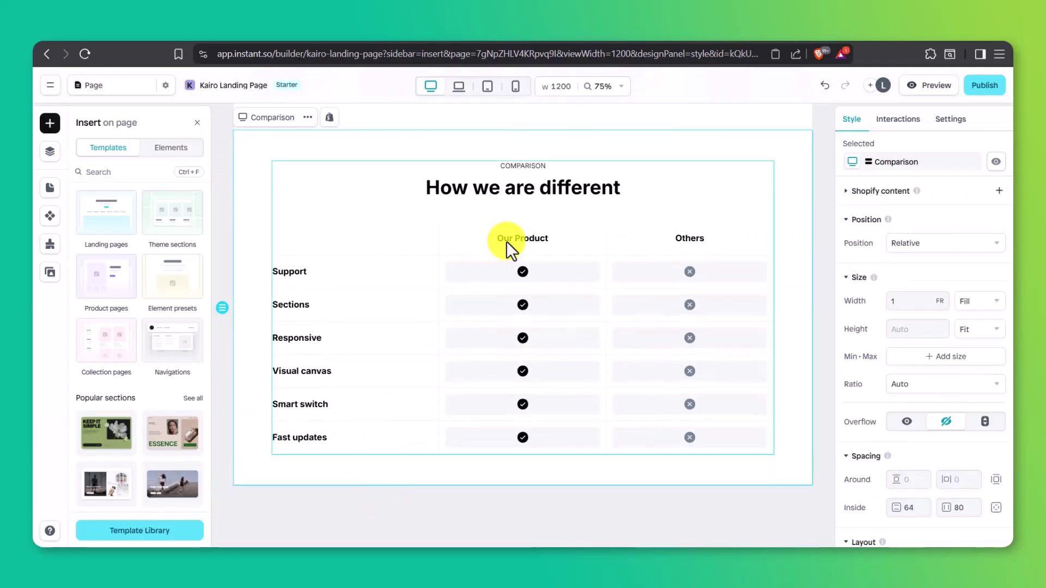
click(510, 239)
click(511, 238)
click(511, 238)
Step: Rename the column headings to 'Kairo Verge' and 'Standard Watch Brands'
click(528, 238)
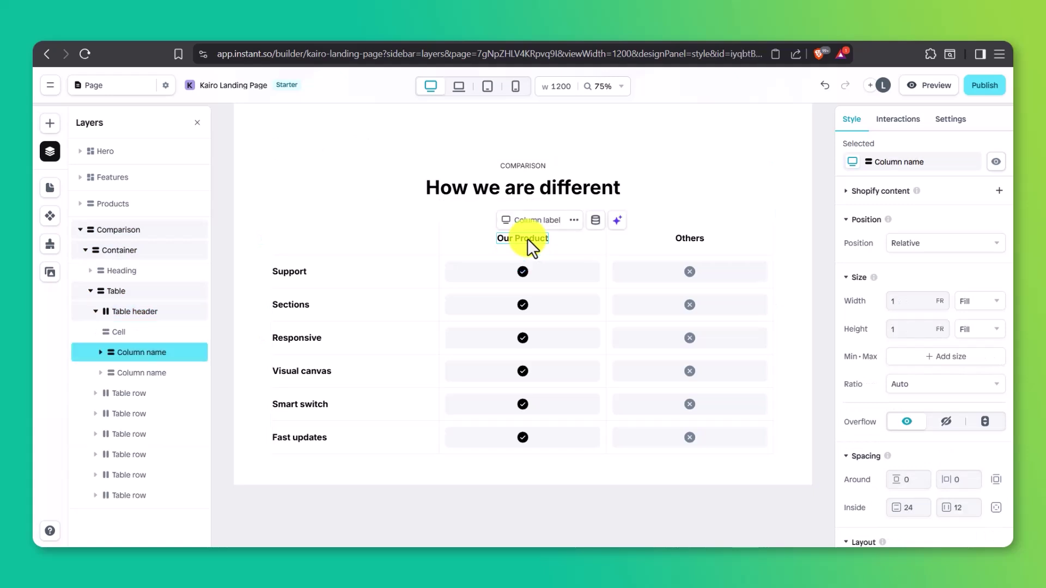
double_click(528, 239)
text(Kairo Verge)
click(698, 237)
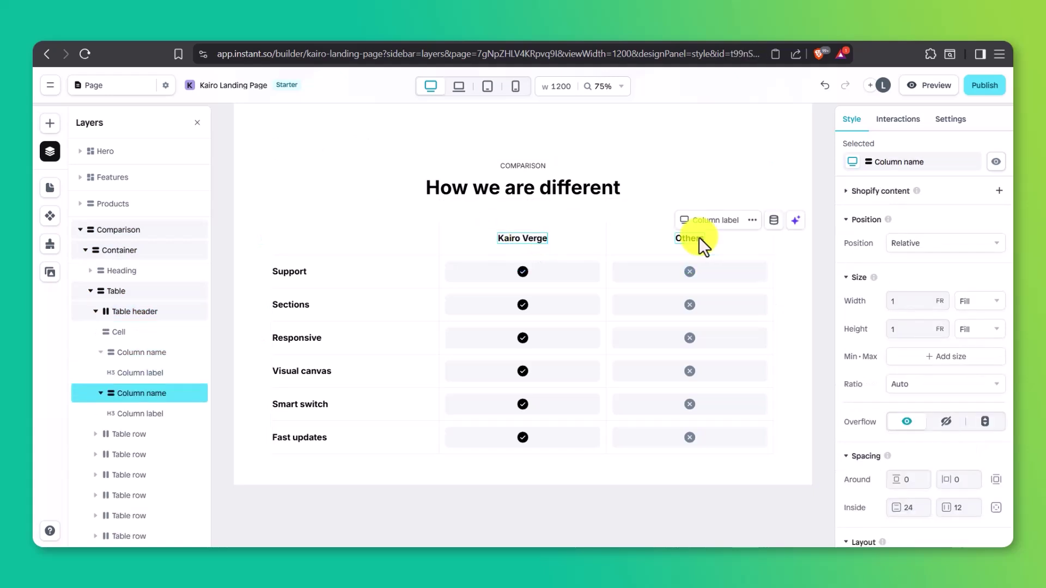
double_click(698, 237)
text(Standard Watch Brands)
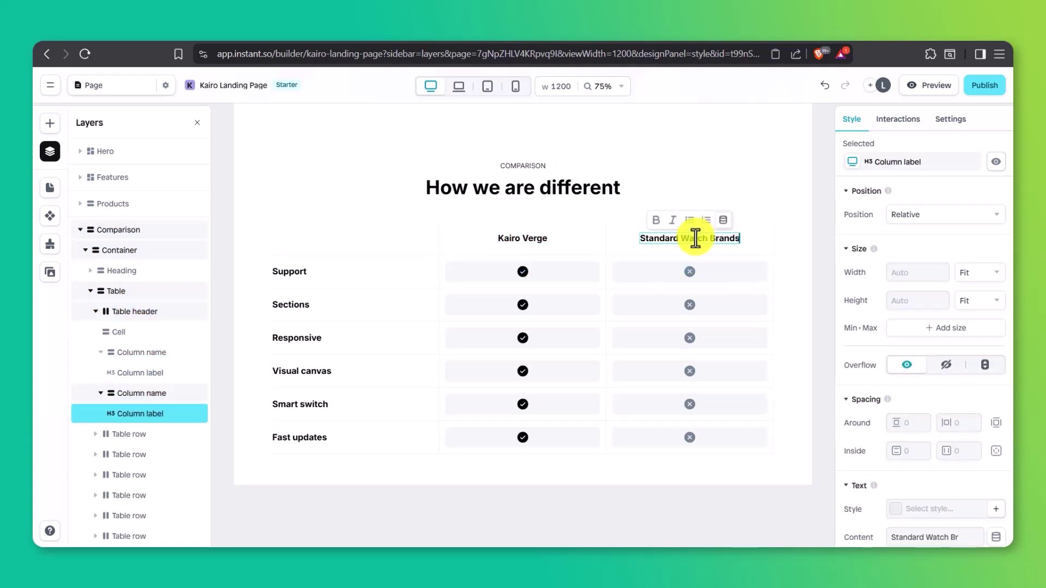
Step: Rename the Support and Sections rows to 'Genuine Leather Straps' and 'Japanese Quartx'
click(293, 272)
double_click(293, 272)
text(G)
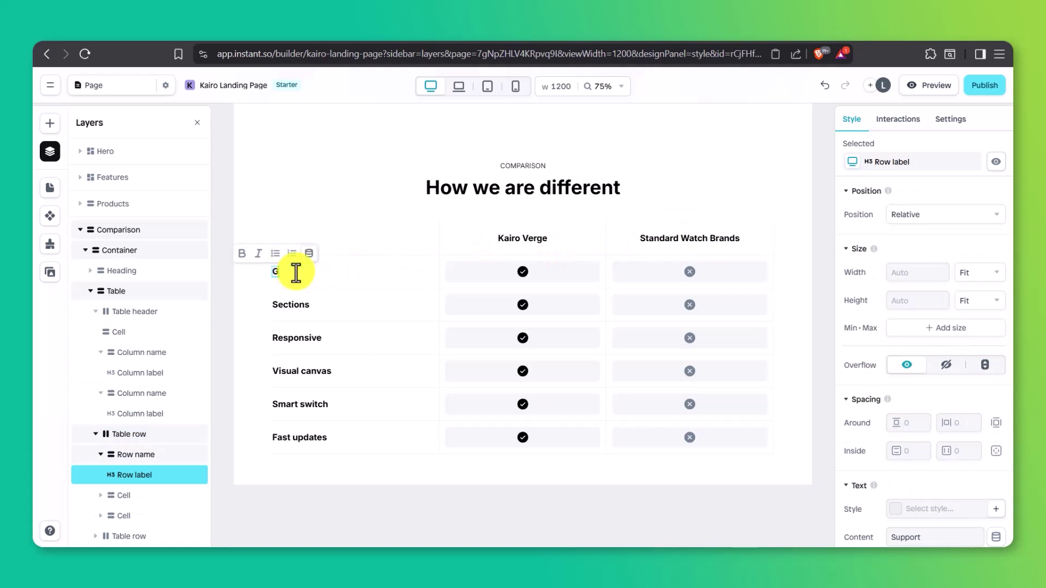
text(enuine Leather Straps)
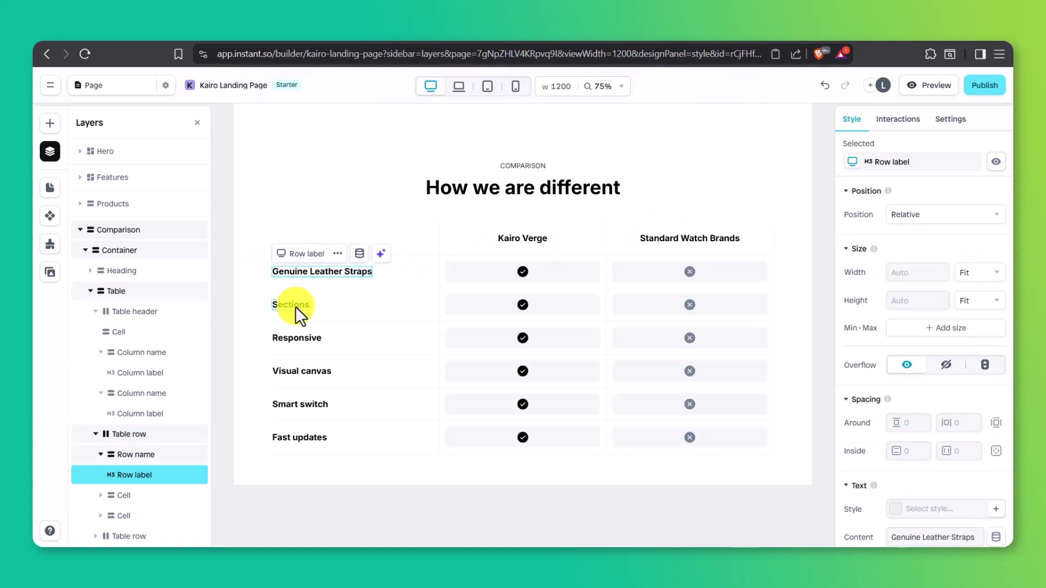
click(296, 306)
double_click(294, 306)
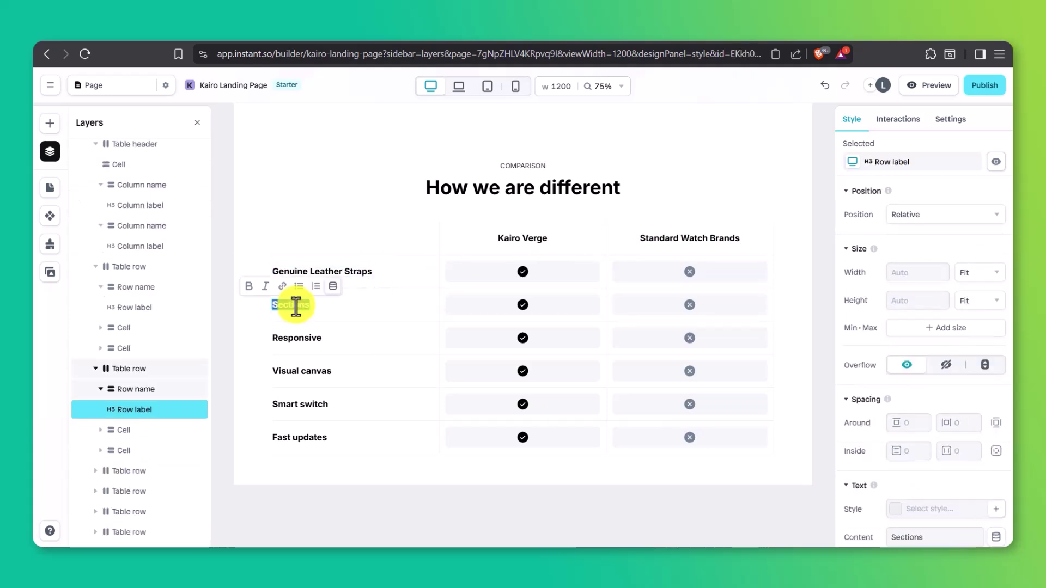
text(Japanese Quartx)
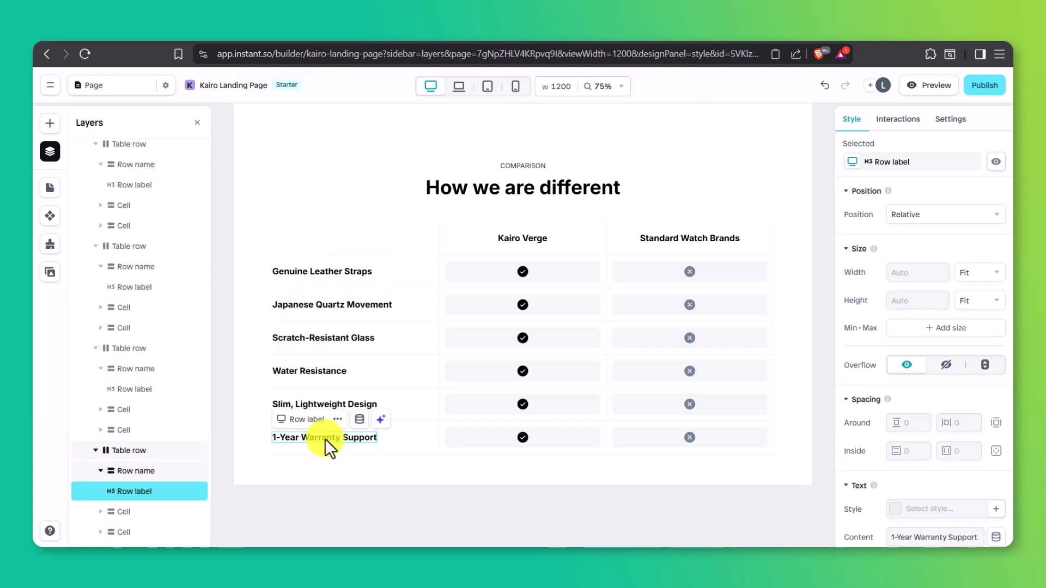
Step: Search the template library for 'review' and insert the Reviews slider section
click(49, 123)
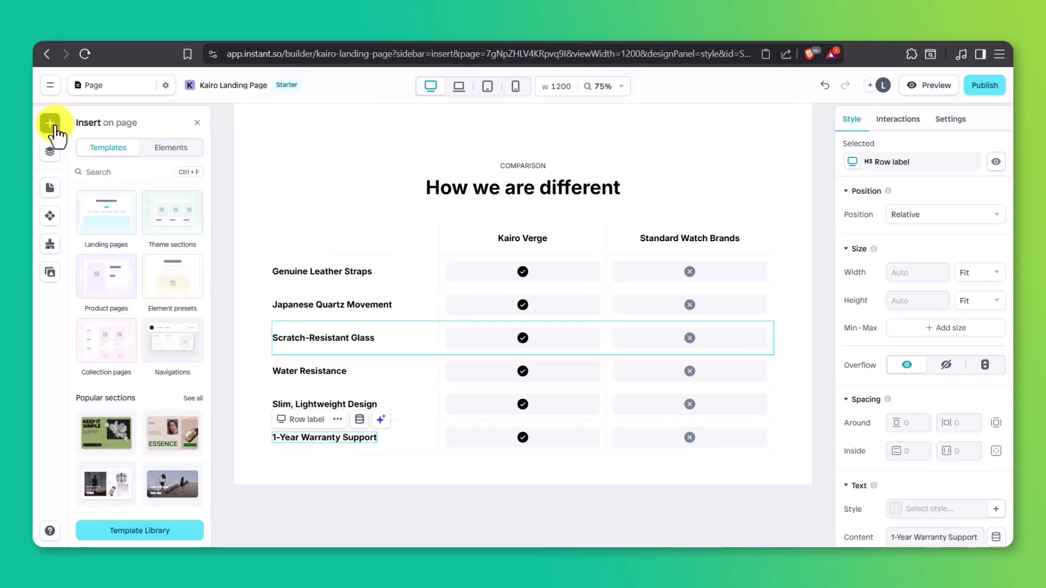
click(133, 532)
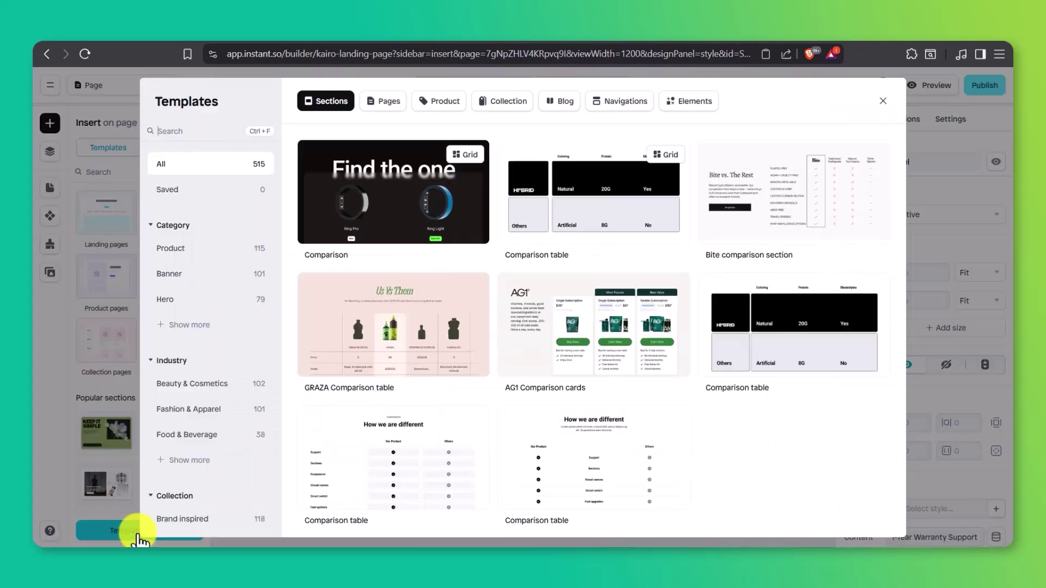
click(206, 131)
text(review)
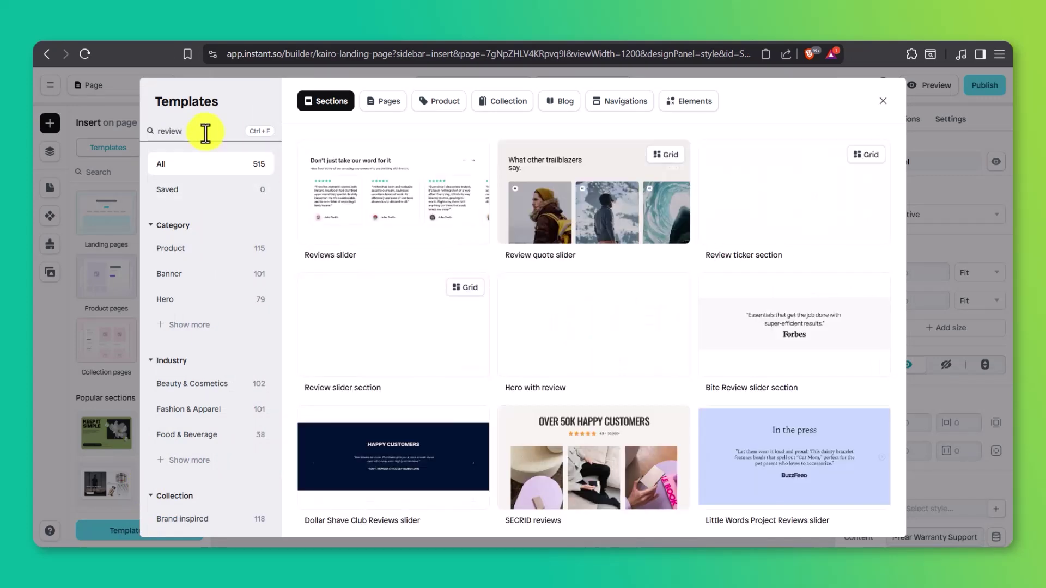
click(373, 236)
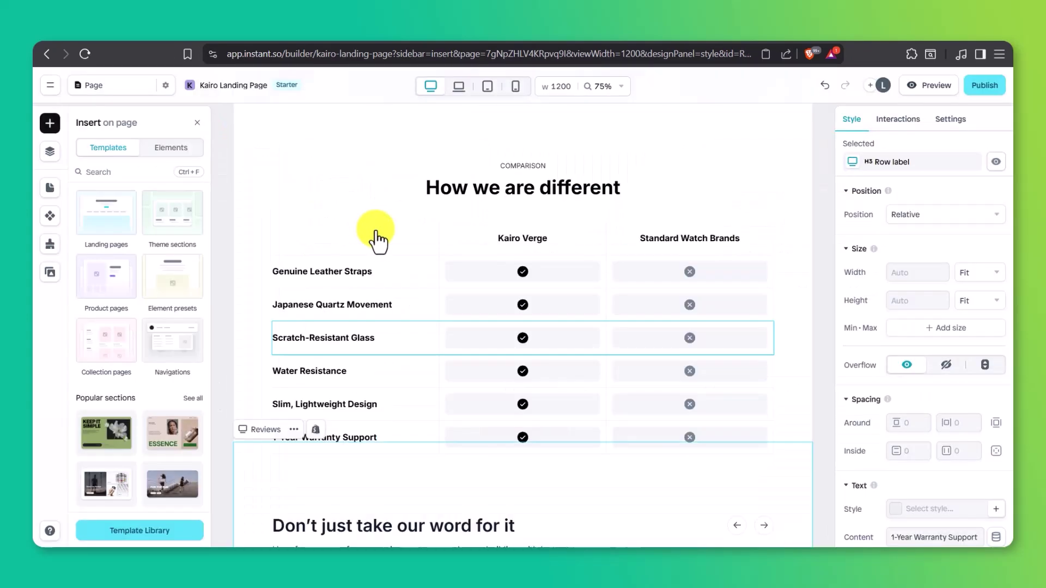
click(348, 331)
click(349, 344)
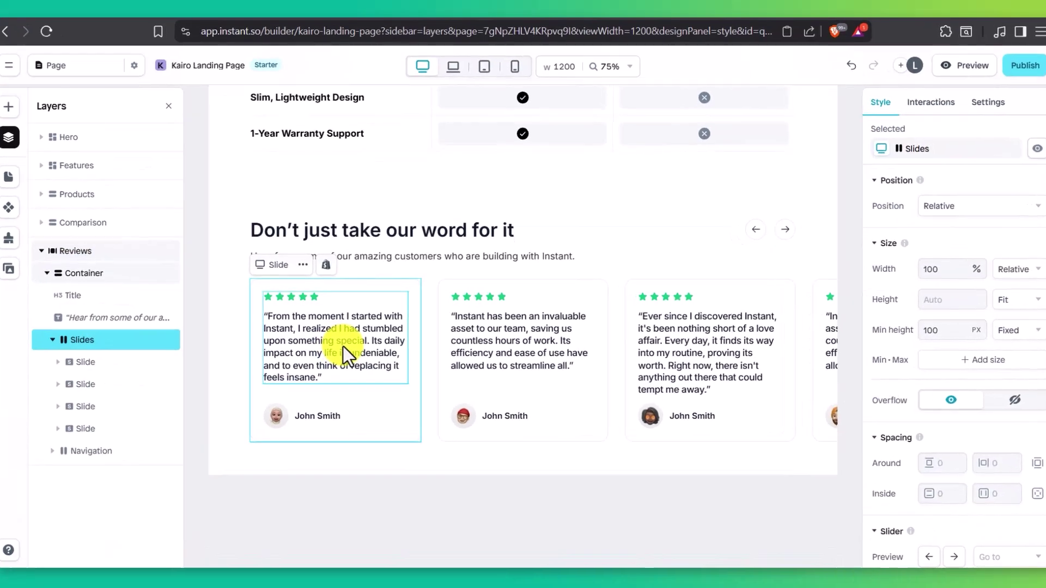
click(357, 343)
Step: Replace the first review quote with "Feels way more expensive than it is."
click(164, 349)
click(182, 358)
double_click(186, 358)
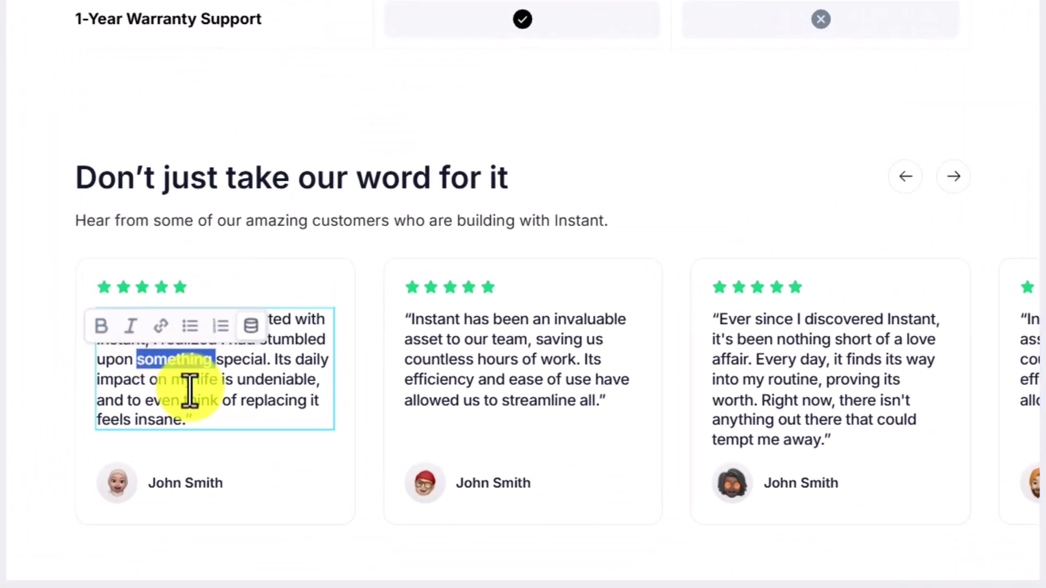
key(ctrl+a)
text("Feels way more expensive than it is.")
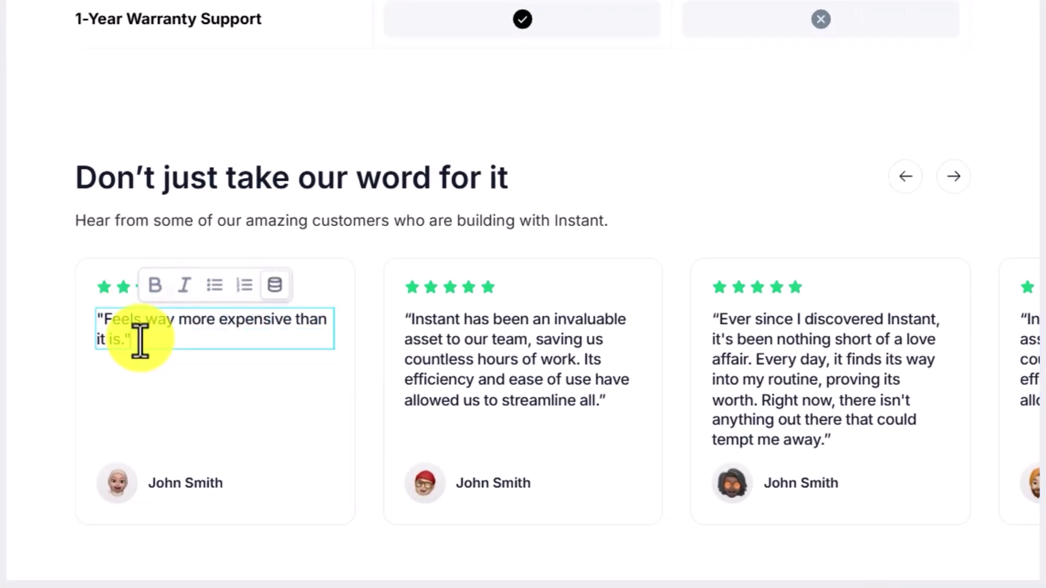
Step: Rewrite the first visible review quote to begin "The finish is stunning."
click(509, 373)
click(240, 355)
click(264, 378)
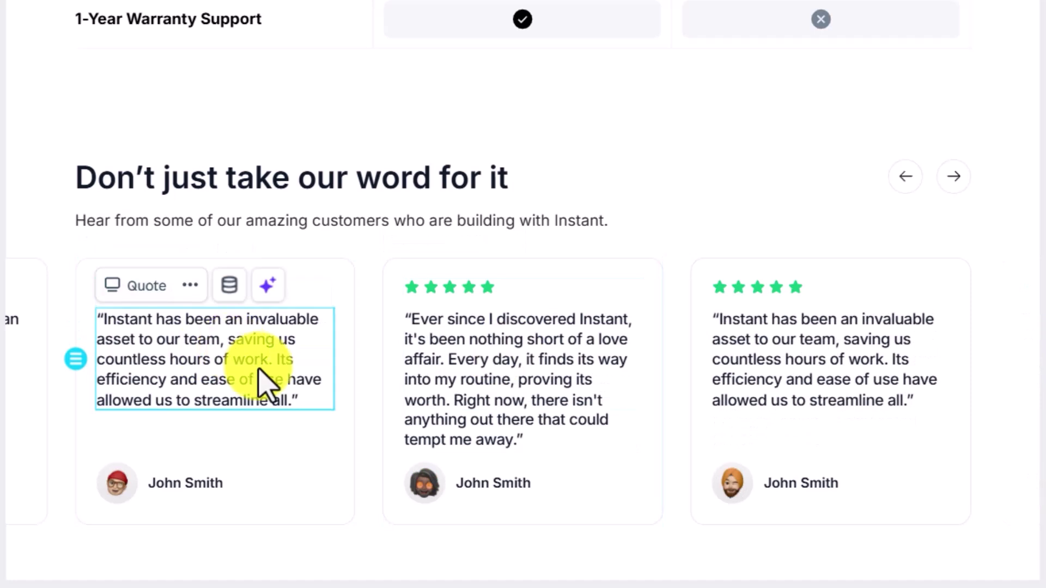
click(275, 395)
click(264, 388)
click(292, 397)
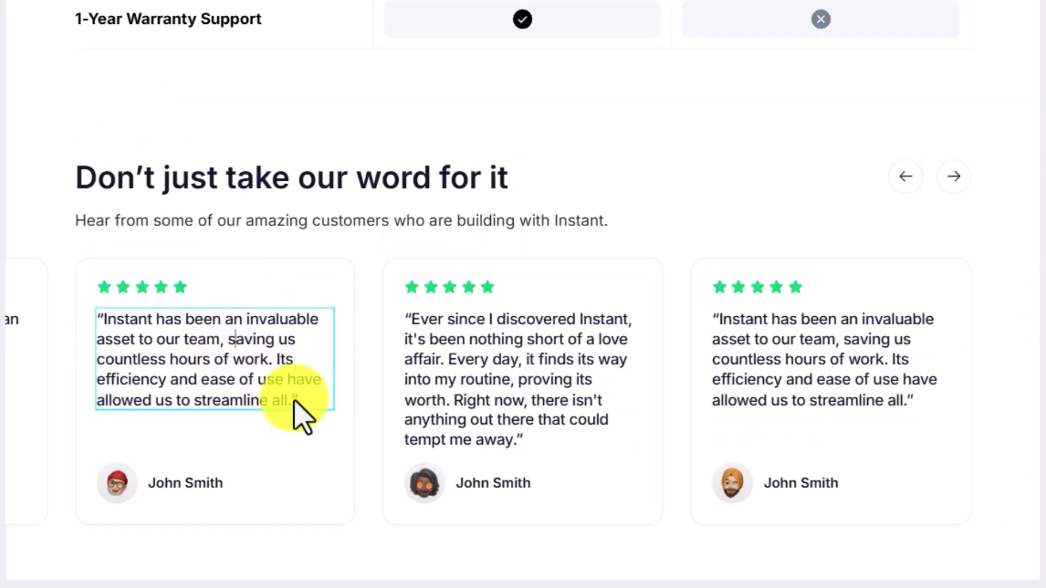
double_click(292, 397)
key(ctrl+a)
text("The finish is stunning. Already got cli)
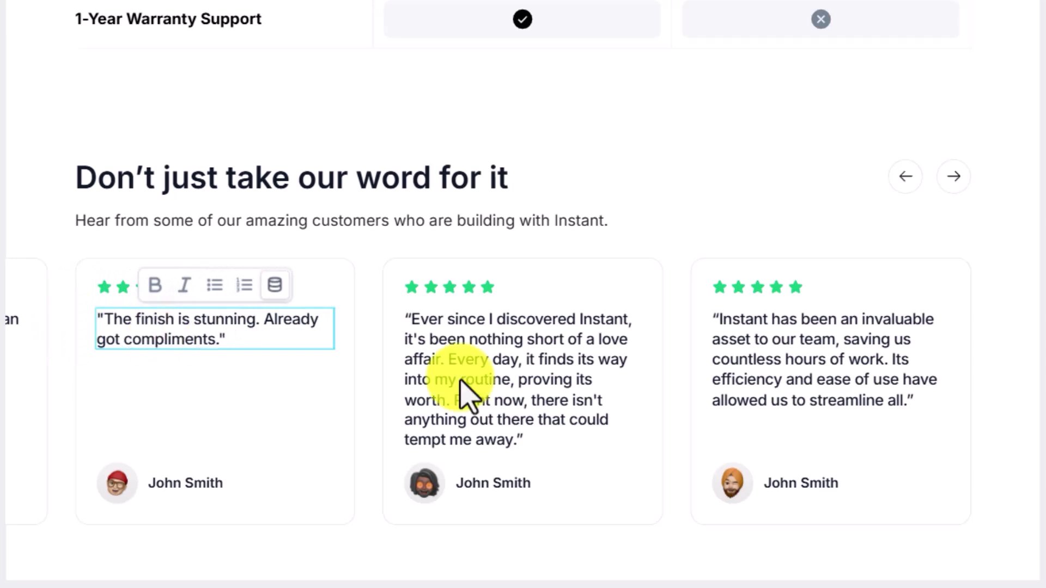
Step: Change the middle quote to "Lightweight, sleek, and doesn't scratch. I'm obsessed."
click(491, 397)
double_click(542, 434)
drag(542, 434, 404, 325)
text("Lightweight finish)
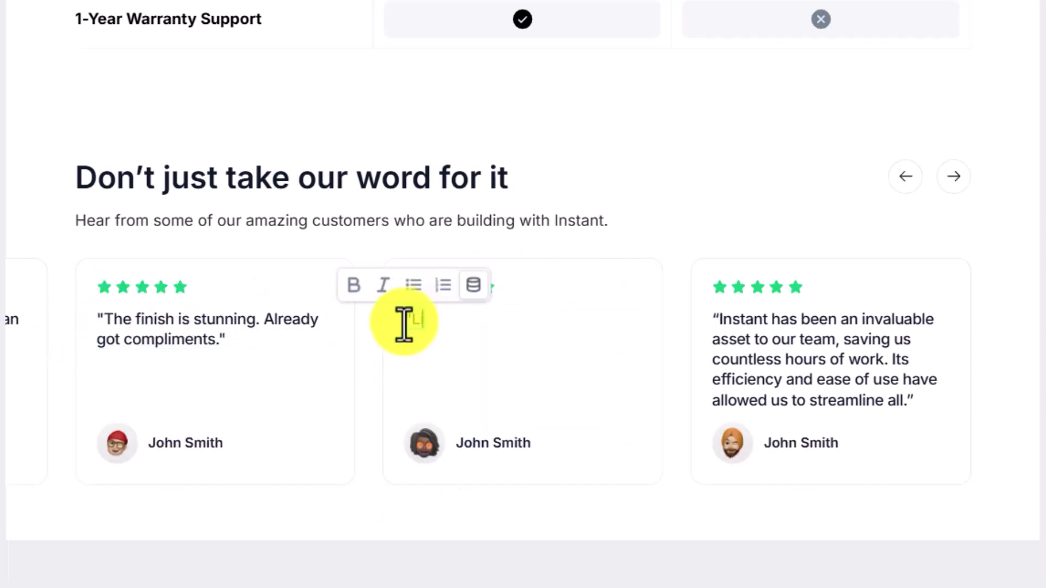
key(BackSpace)
key(BackSpace)
key(BackSpace)
key(BackSpace)
key(BackSpace)
key(BackSpace)
key(BackSpace)
text(, sleek, and doesn't scra)
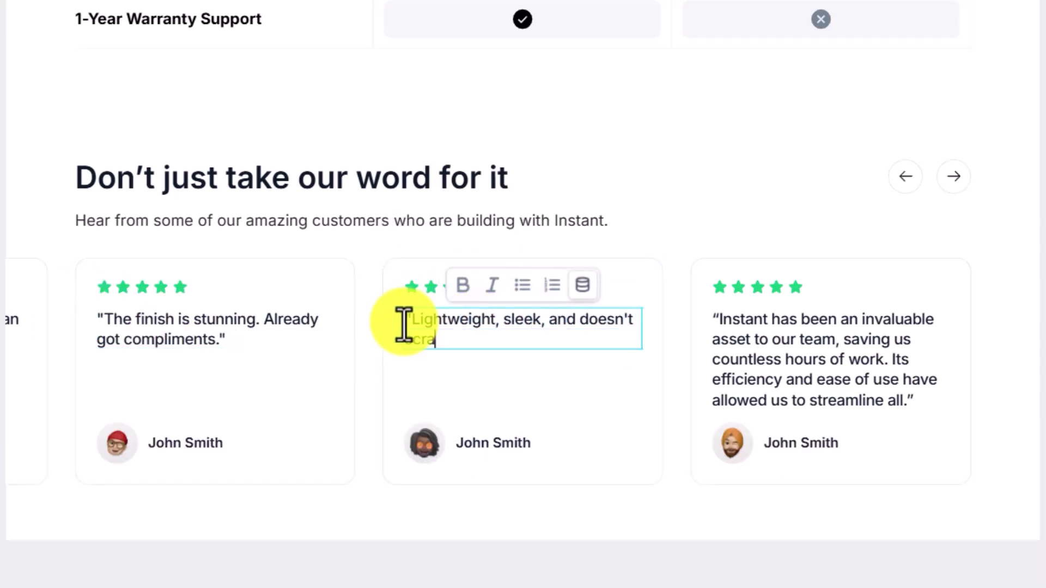
text(tch. I'm obsessed.")
Step: Change the third quote to "Wore it to an event and got asked where I bought it - twice."
click(894, 392)
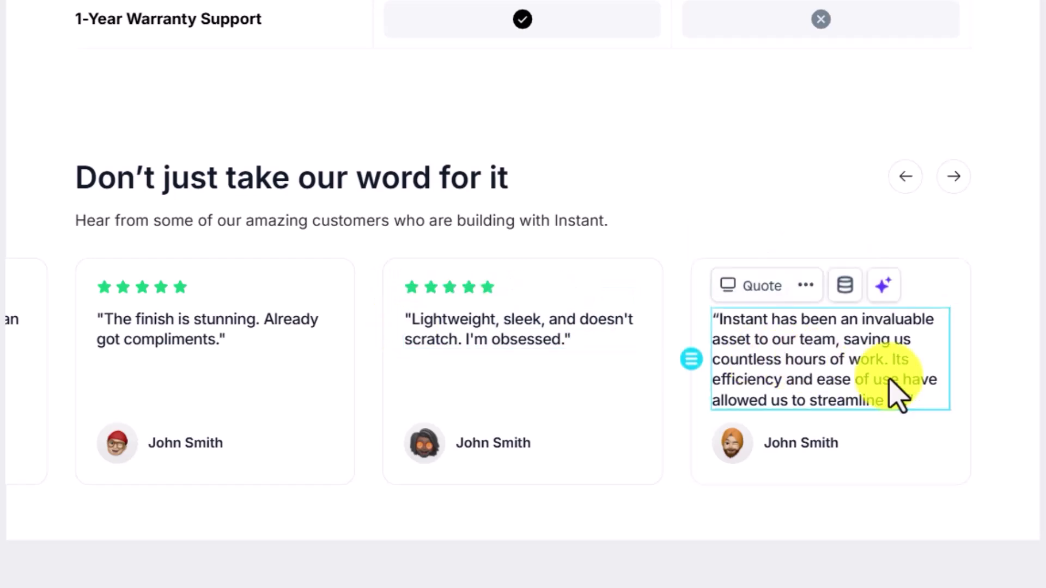
double_click(922, 416)
text("Wore it to an event and got asked where I)
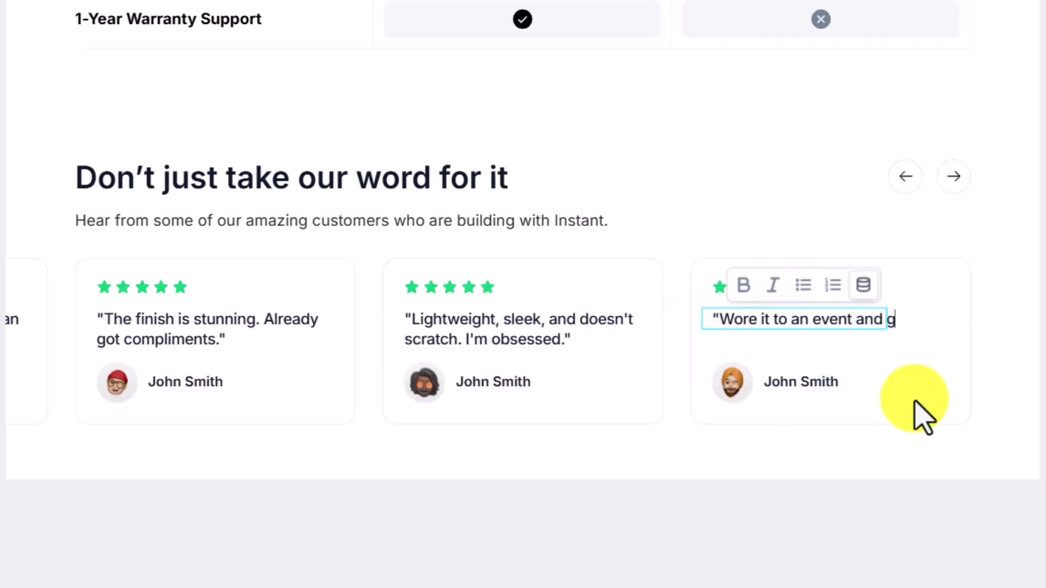
text( bought it - twice.")
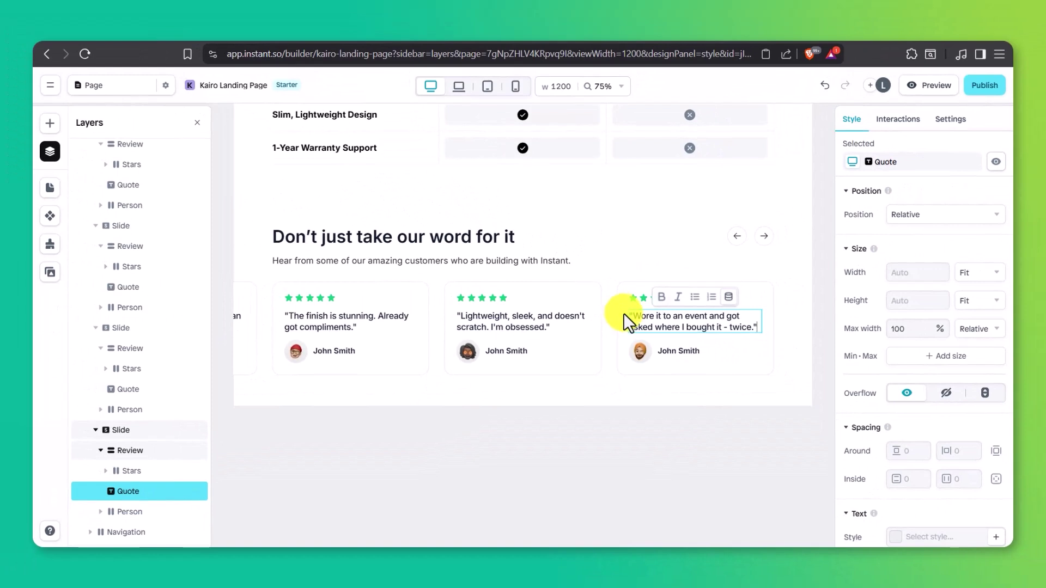
key(Escape)
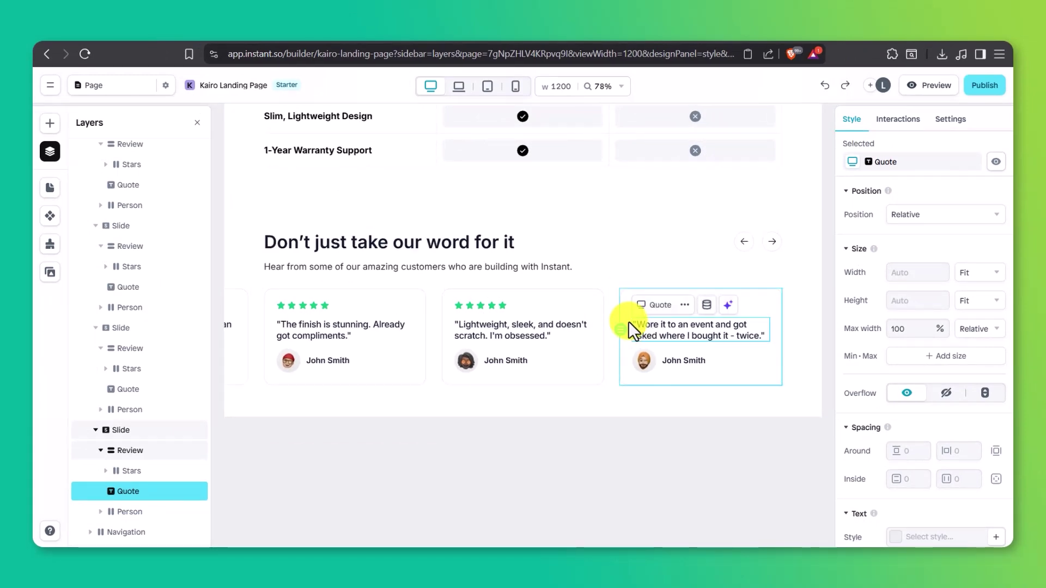
Step: Insert the FAQ template and start rewriting the first question about waterproofing
click(51, 125)
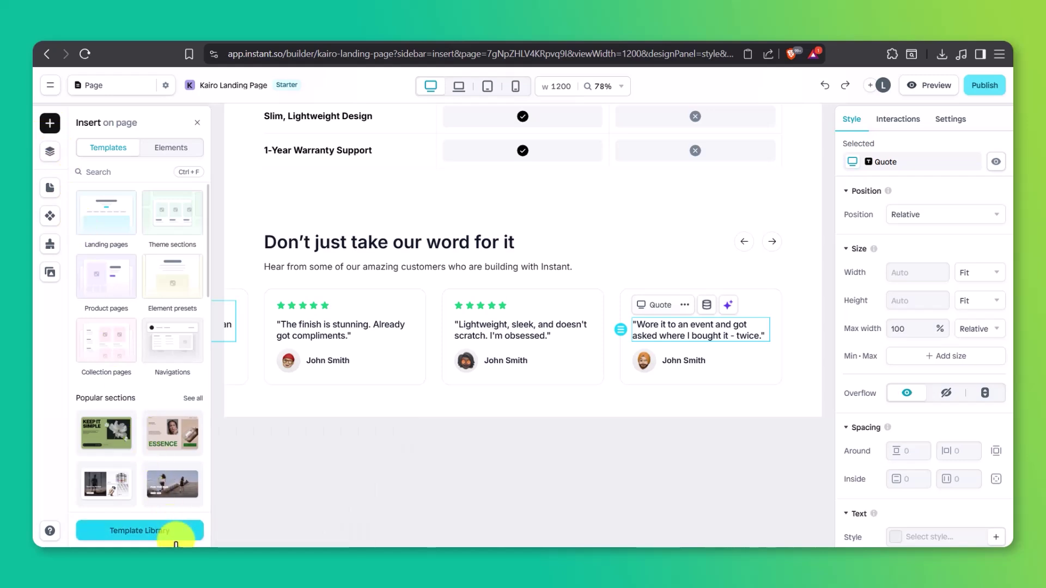
click(176, 537)
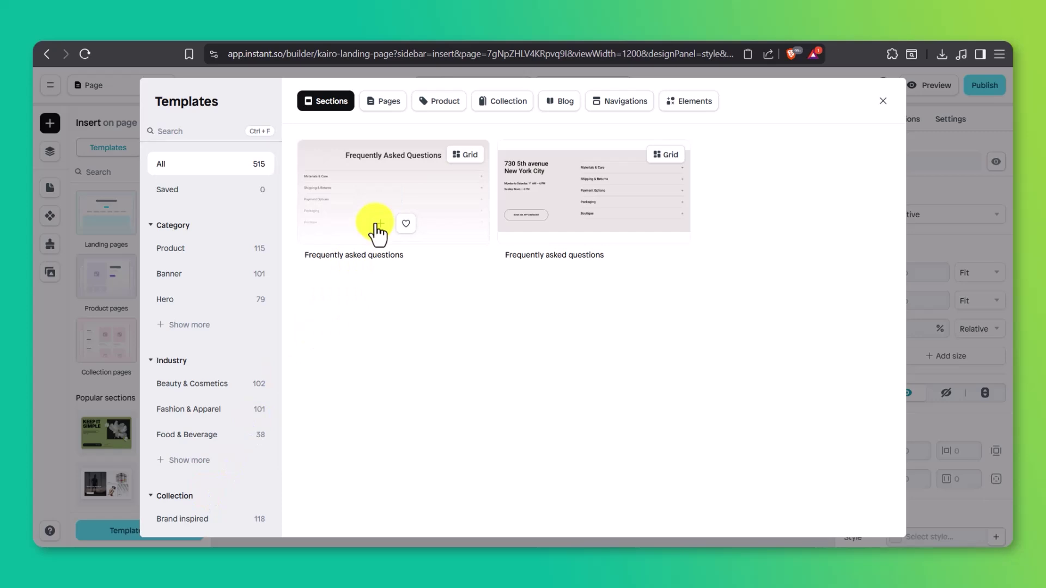
click(376, 224)
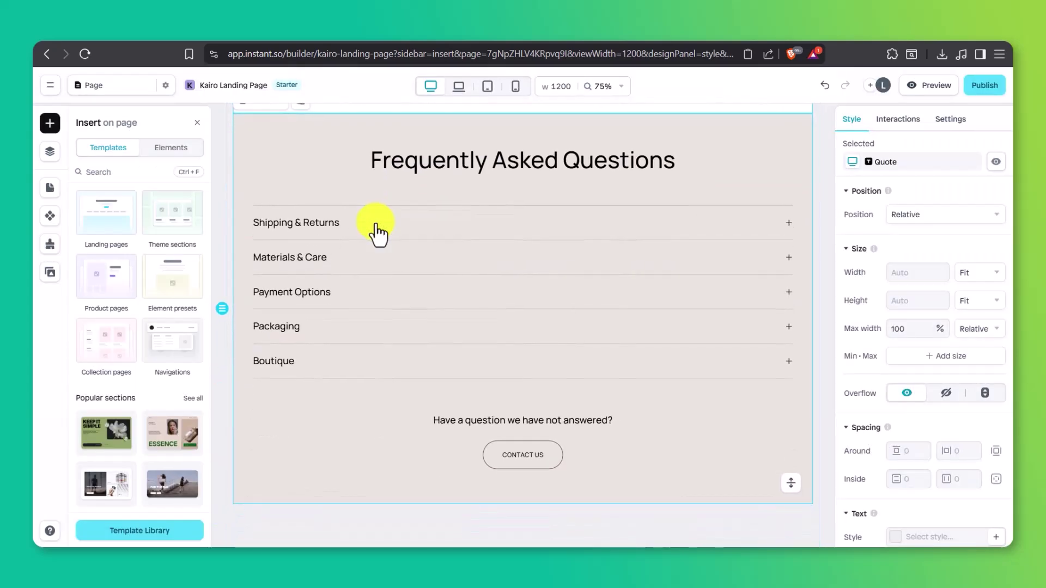
click(332, 222)
click(334, 223)
double_click(335, 223)
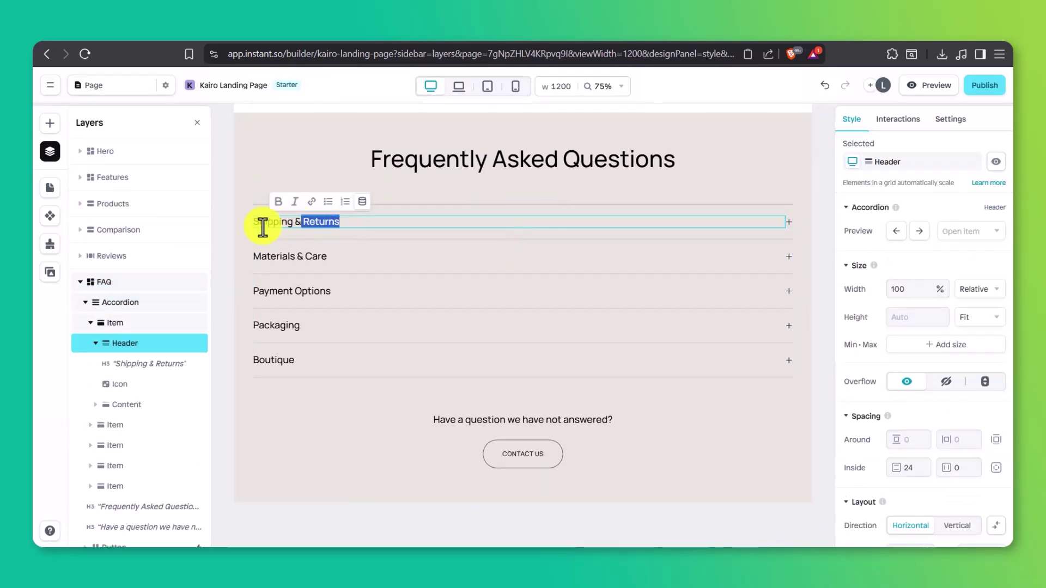
triple_click(258, 227)
text(Is the watch)
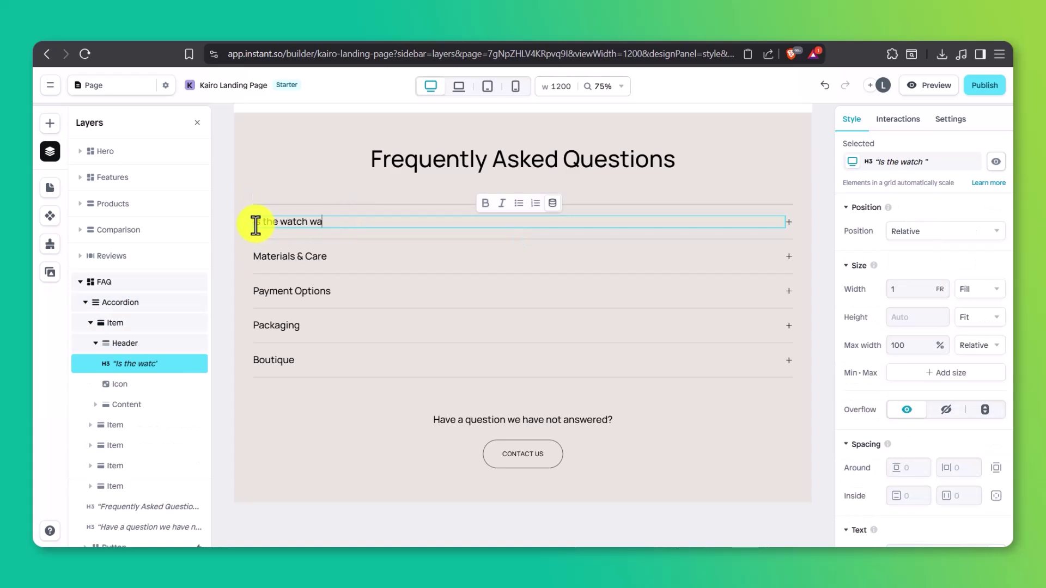
text(water-resistant?)
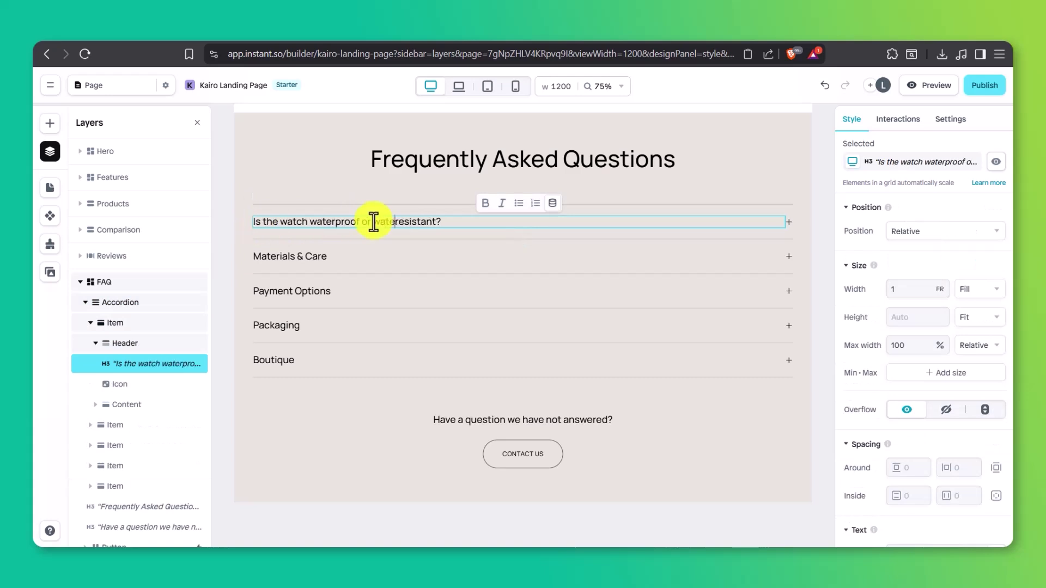
Step: Change the next questions to 'Do you ship worldwide?' and 'What's your return and exchange policy?'
click(316, 257)
drag(318, 258, 264, 260)
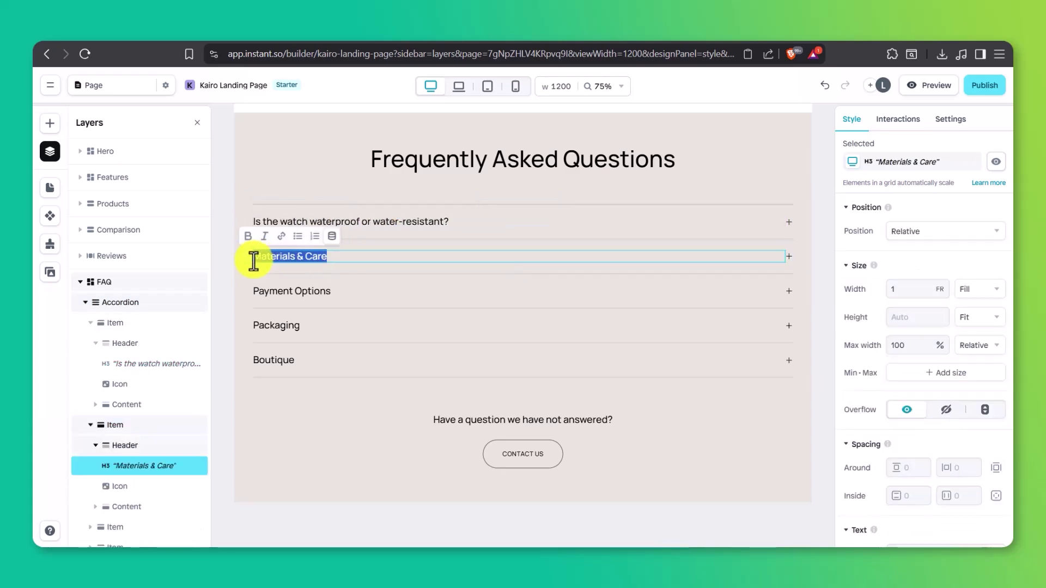
text(Do you ship worldwide?)
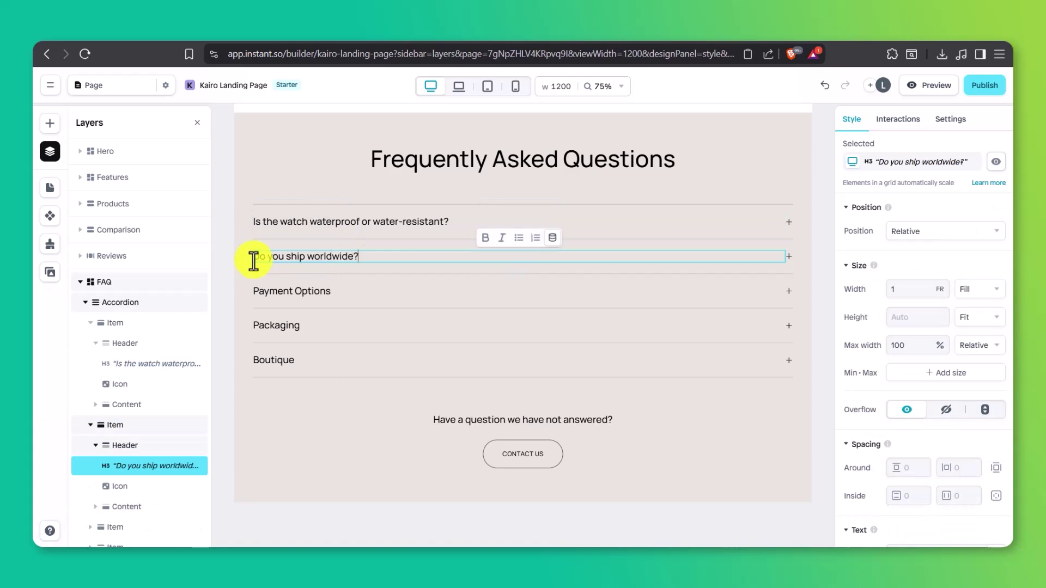
click(292, 290)
click(333, 291)
drag(334, 291, 250, 291)
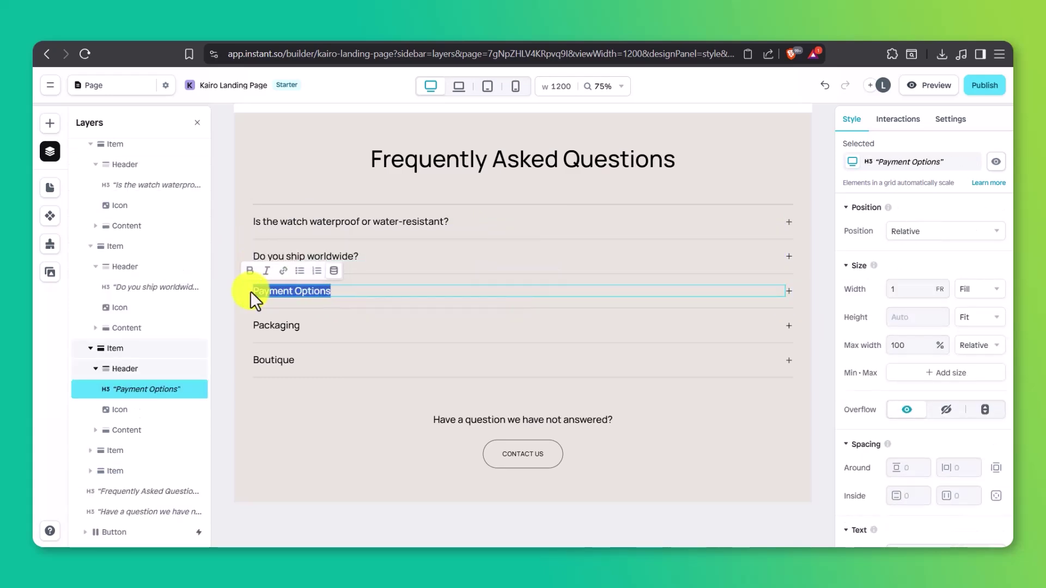
text(What's your return and exchan)
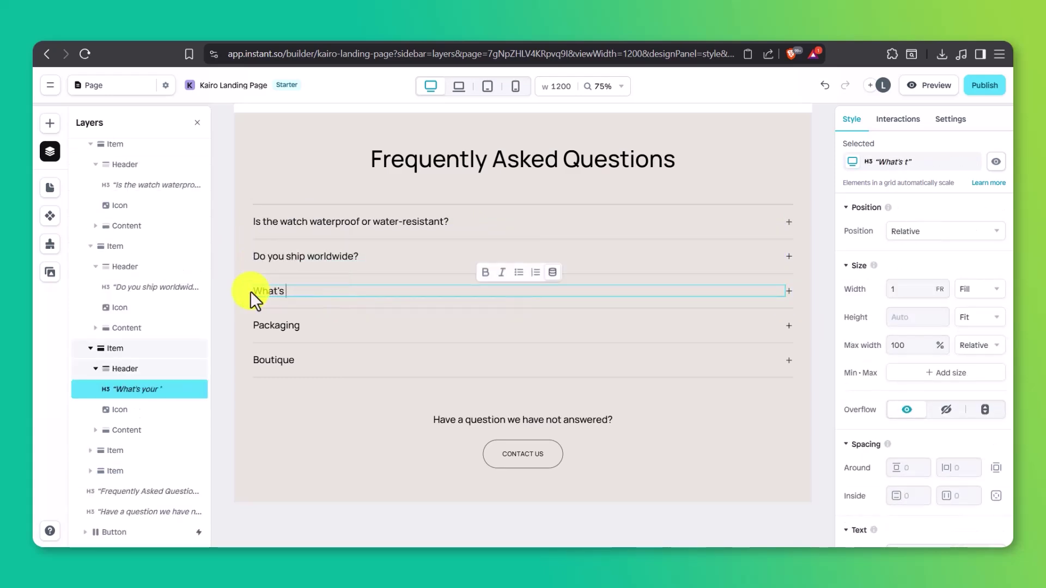
text(ge policy?)
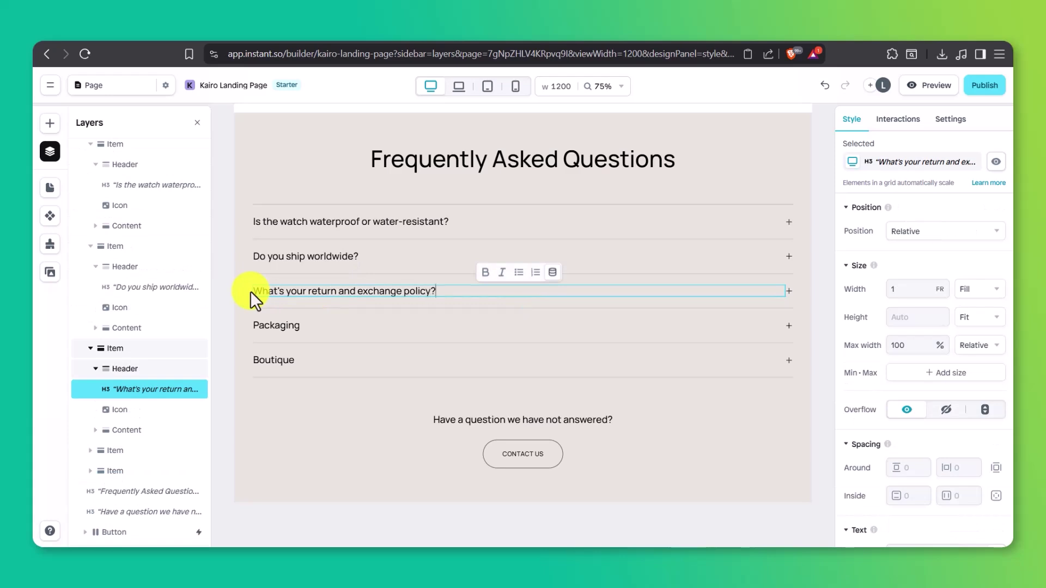
Step: Replace the last two with battery-life and 'What kind of warranty do you offer?' questions
click(273, 328)
drag(302, 325, 253, 327)
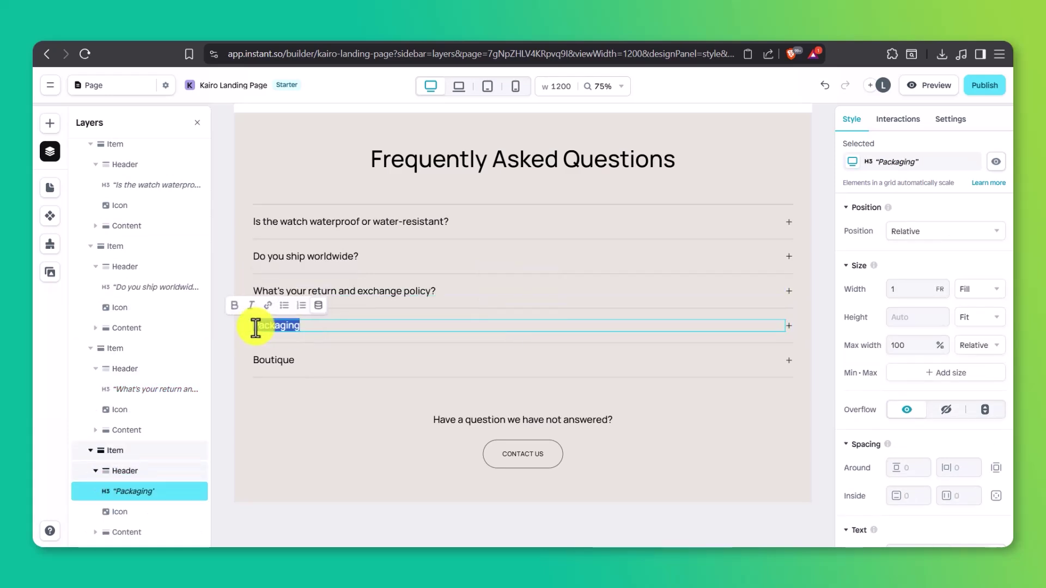
text(How long does the batterytypically last?)
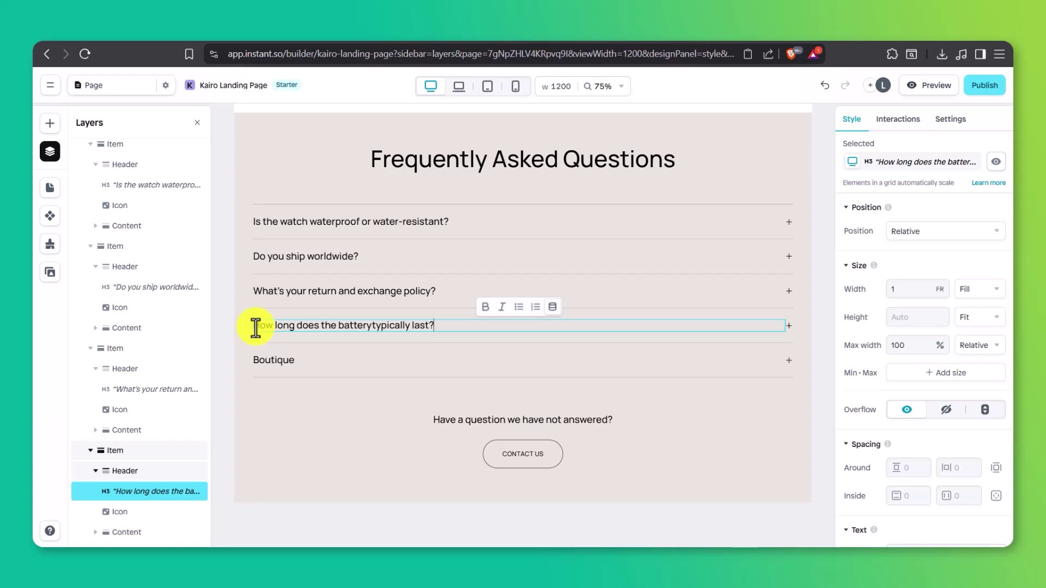
click(372, 325)
click(291, 361)
click(286, 359)
double_click(297, 360)
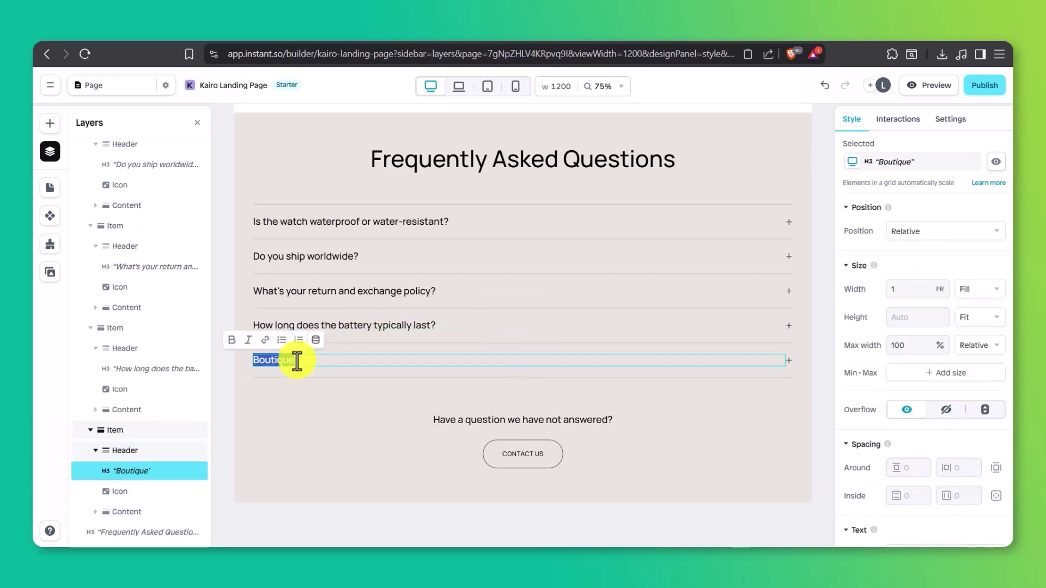
text(What kind of warranty do you offer?)
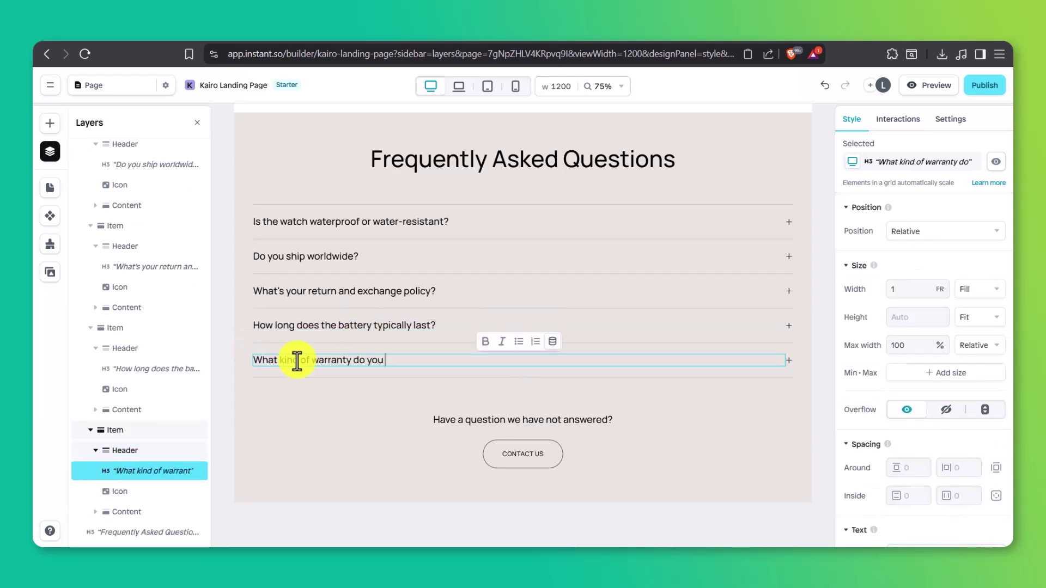
key(BackSpace)
key(BackSpace)
key(BackSpace)
key(BackSpace)
text(fer?)
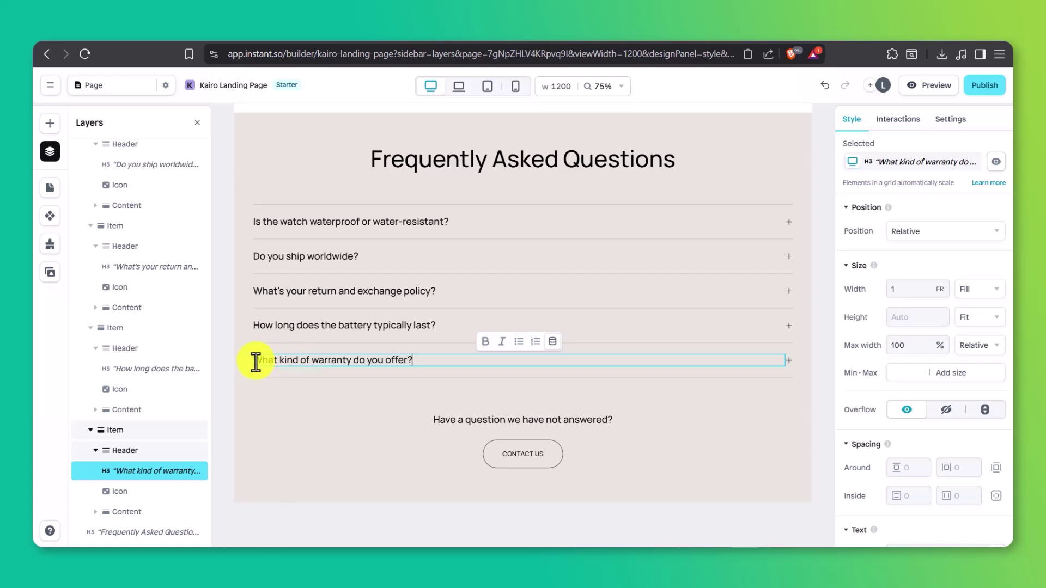
key(Escape)
Step: Set the whole FAQ section's background fill to the light blue #BFD5FF swatch
click(265, 129)
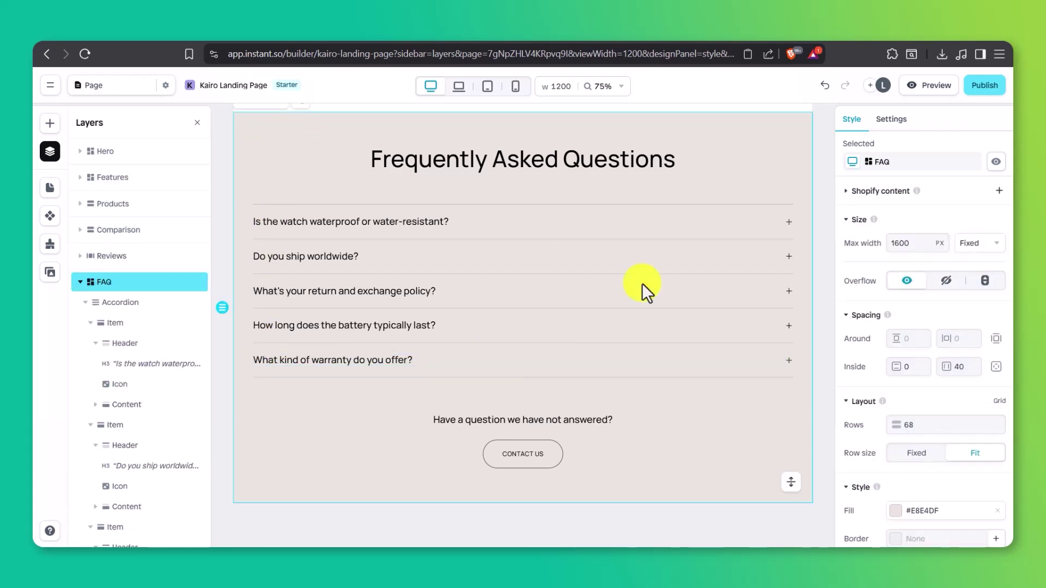
scroll(862, 372, down, 3)
click(898, 384)
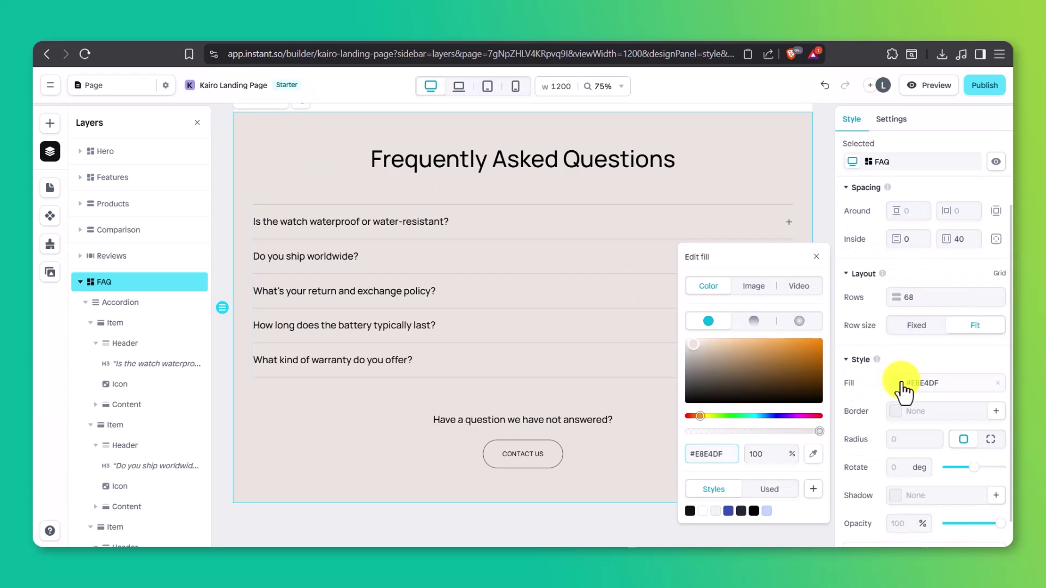
click(766, 510)
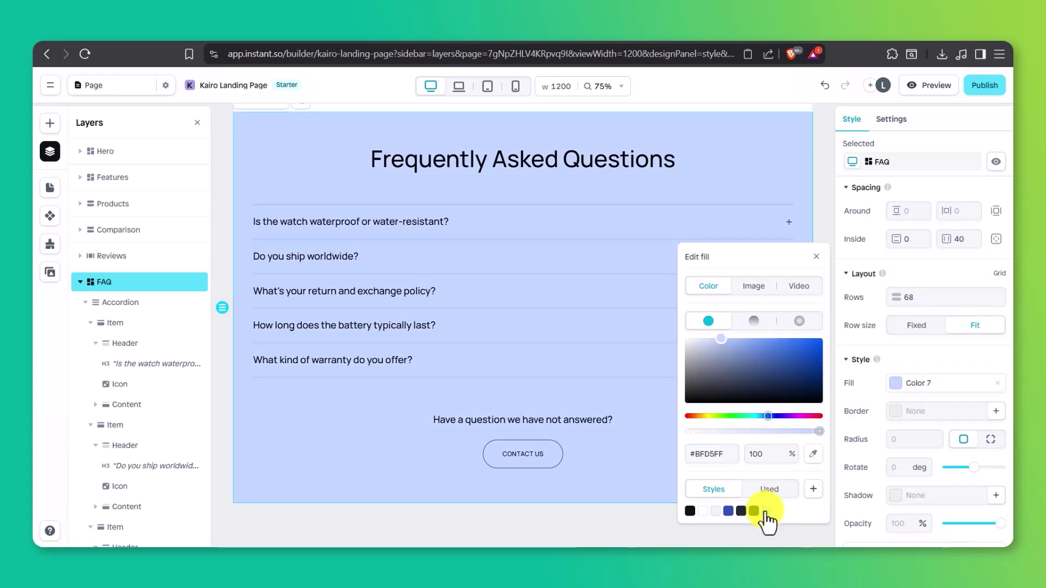
click(816, 258)
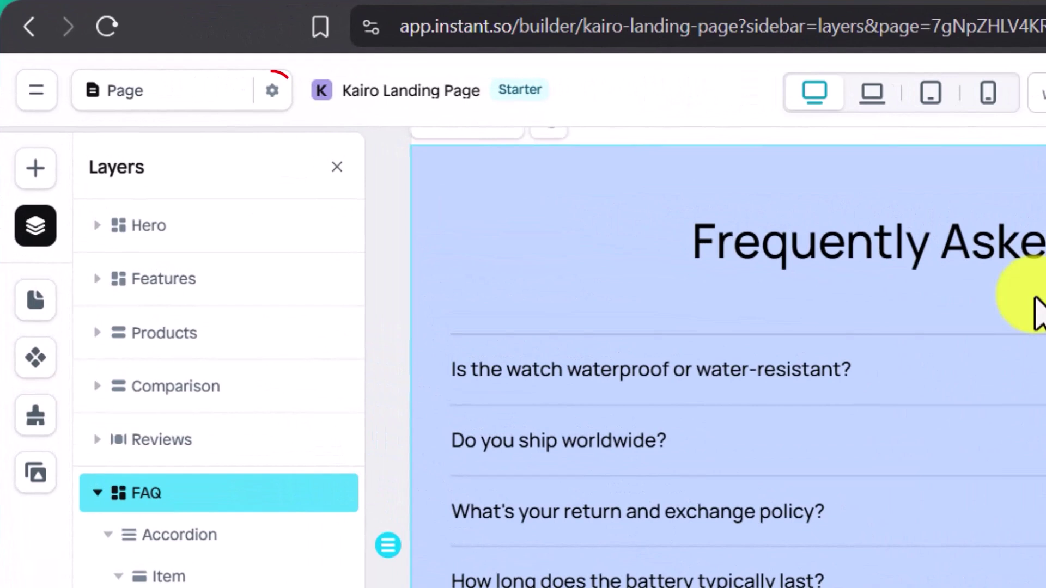
Step: Change the page name from 'Page' to 'Kairo Launch Page' in page settings
click(165, 86)
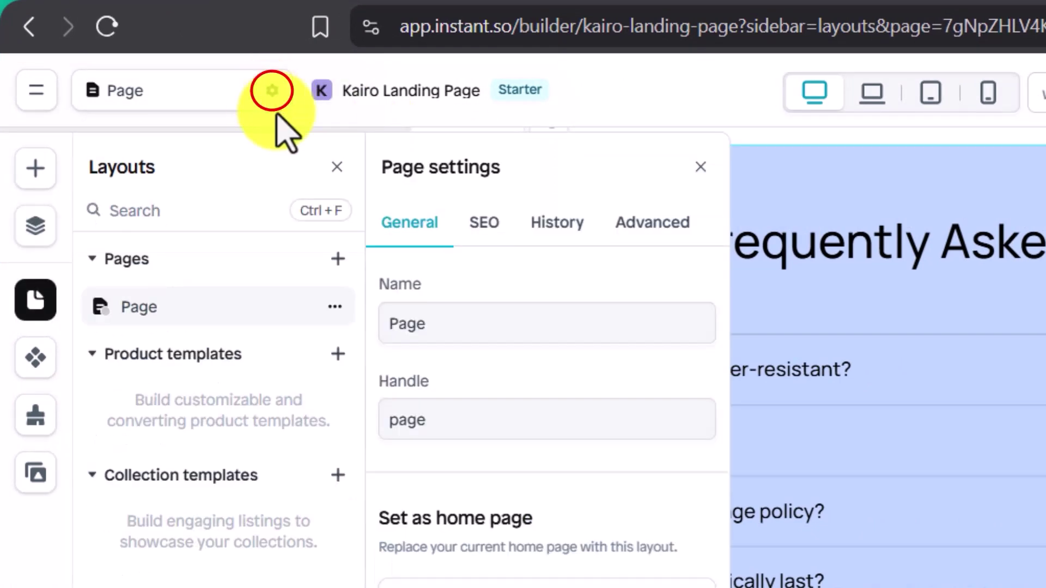
click(420, 326)
key(ctrl+a)
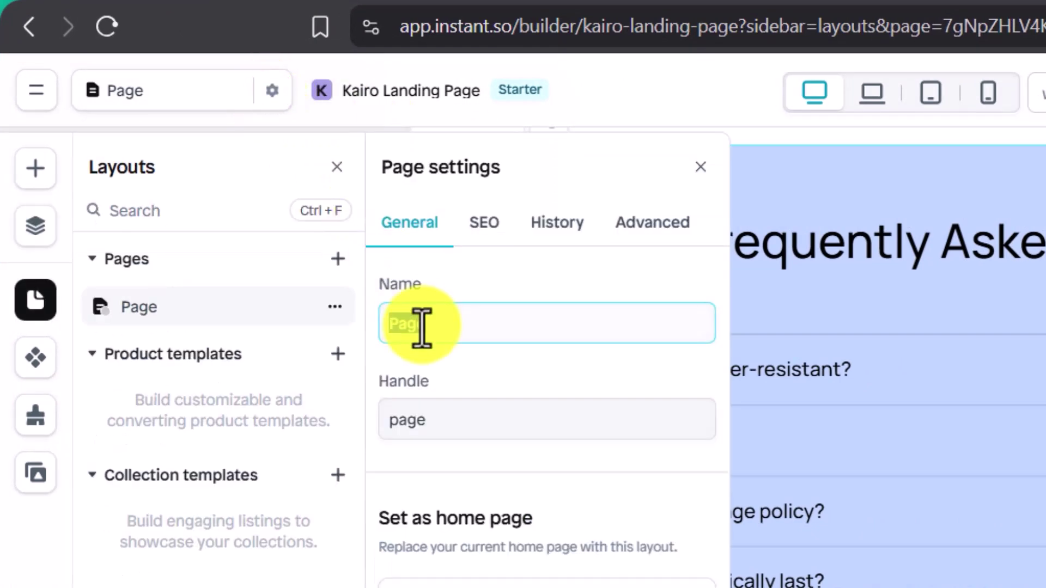
text(Kairo Launch Page)
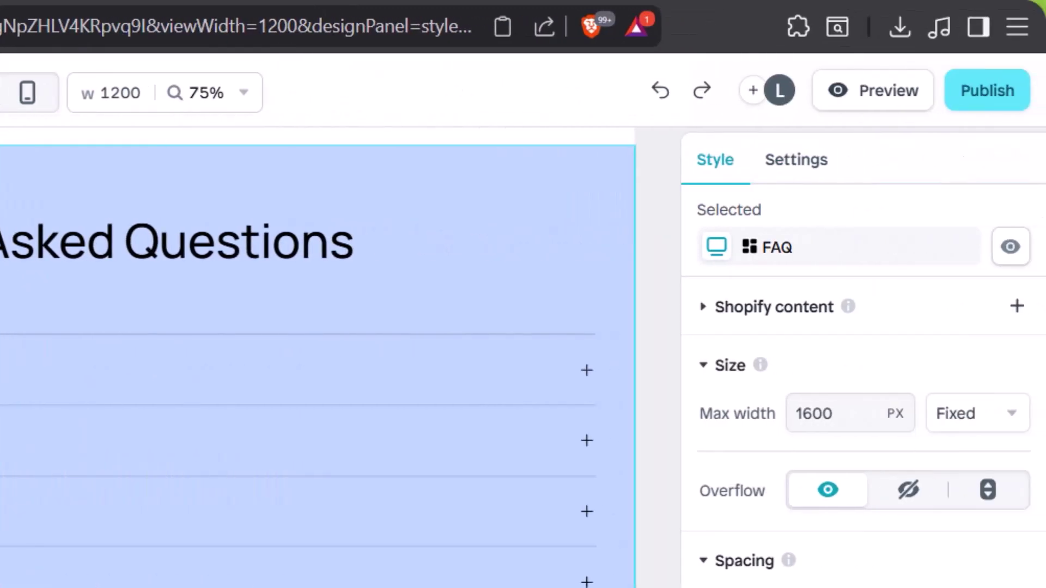
Step: Start publishing, then enable the Instant Embed app embed in the Shopify theme and save it
click(965, 91)
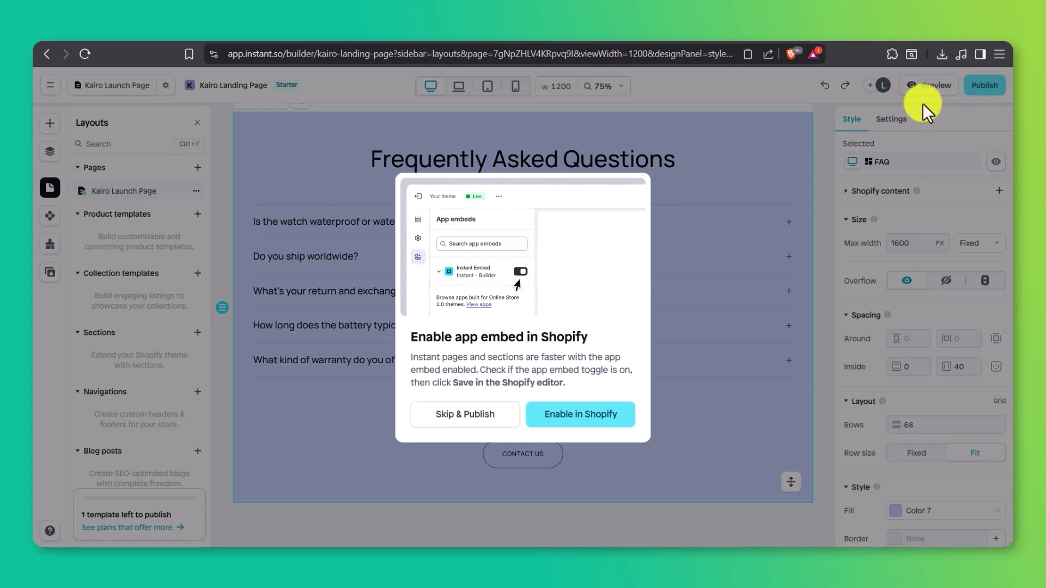
click(592, 415)
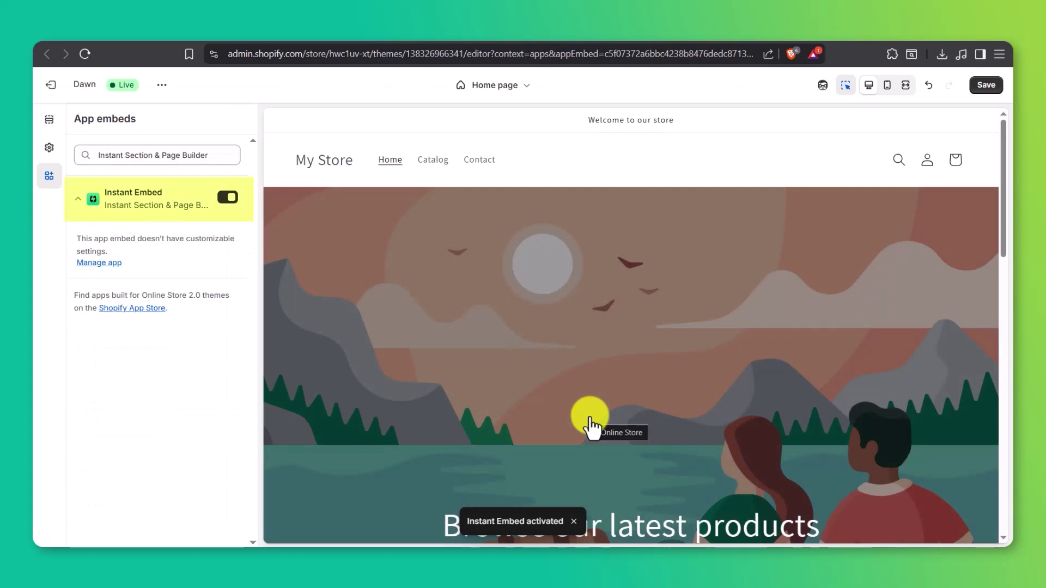
click(993, 87)
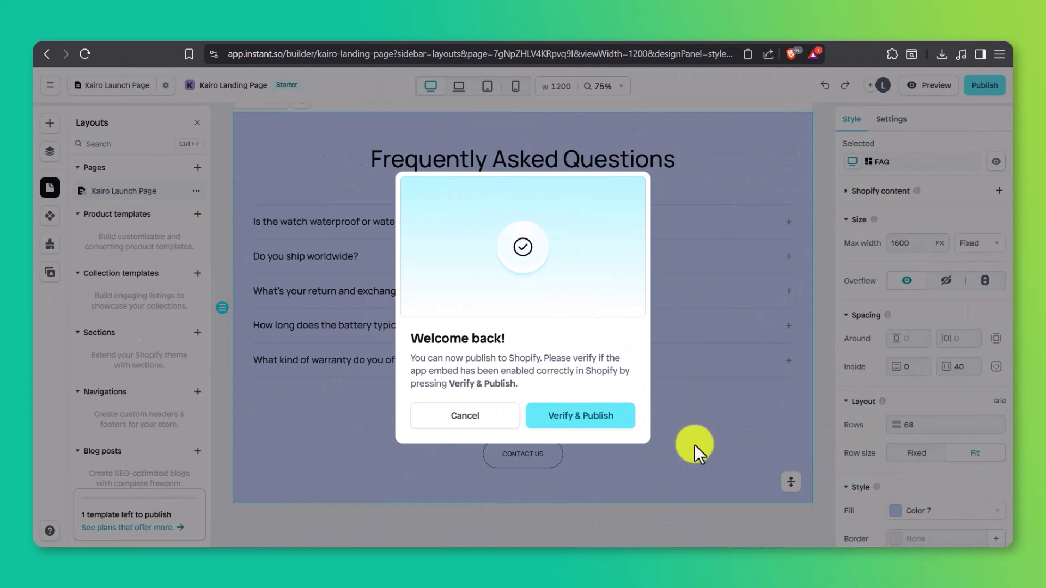
Step: Verify the embed, publish 'Kairo Launch Page', and view it live on the storefront
click(599, 420)
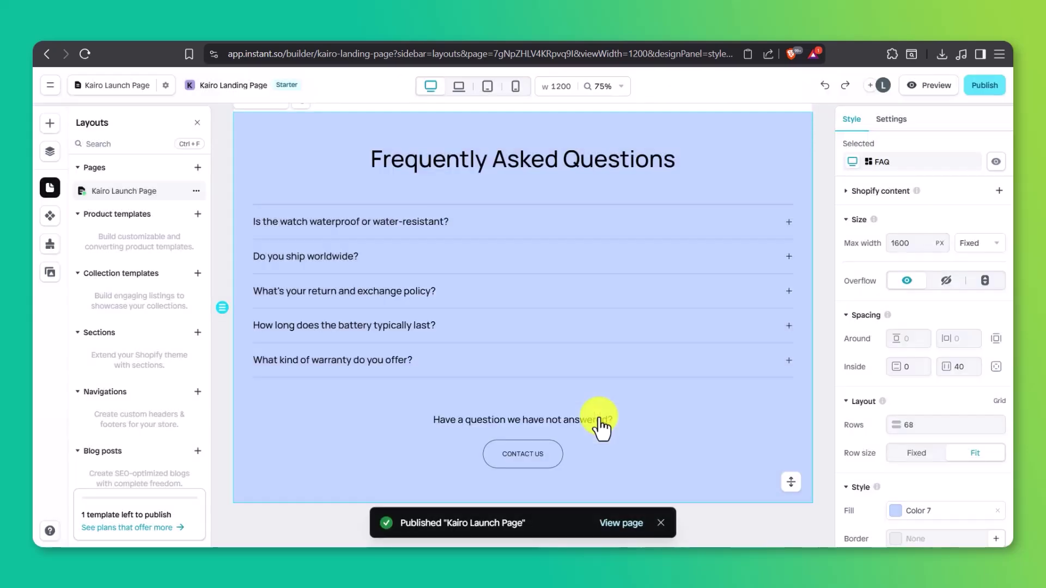
click(616, 524)
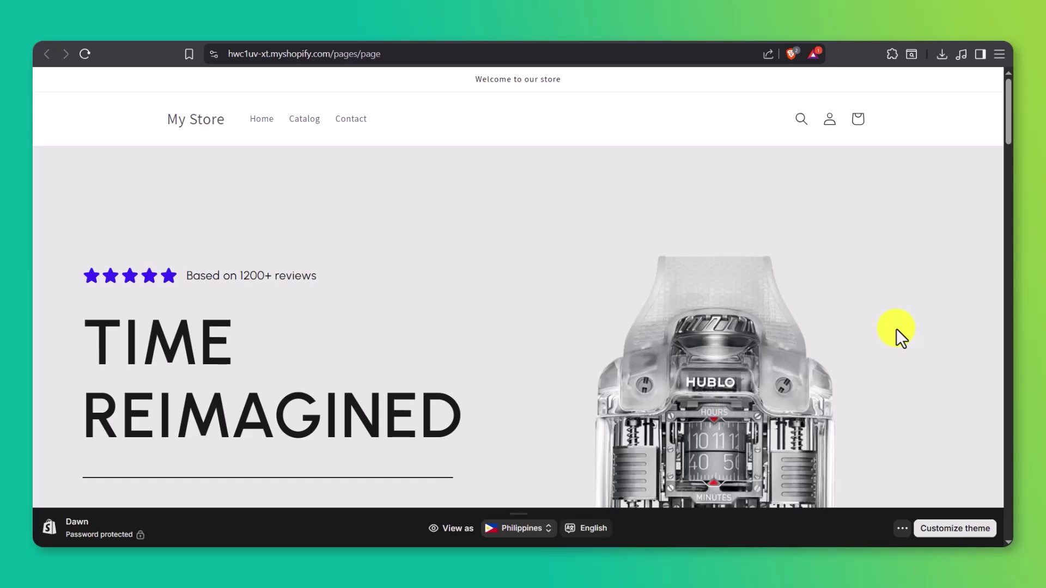
scroll(897, 328, down, 3)
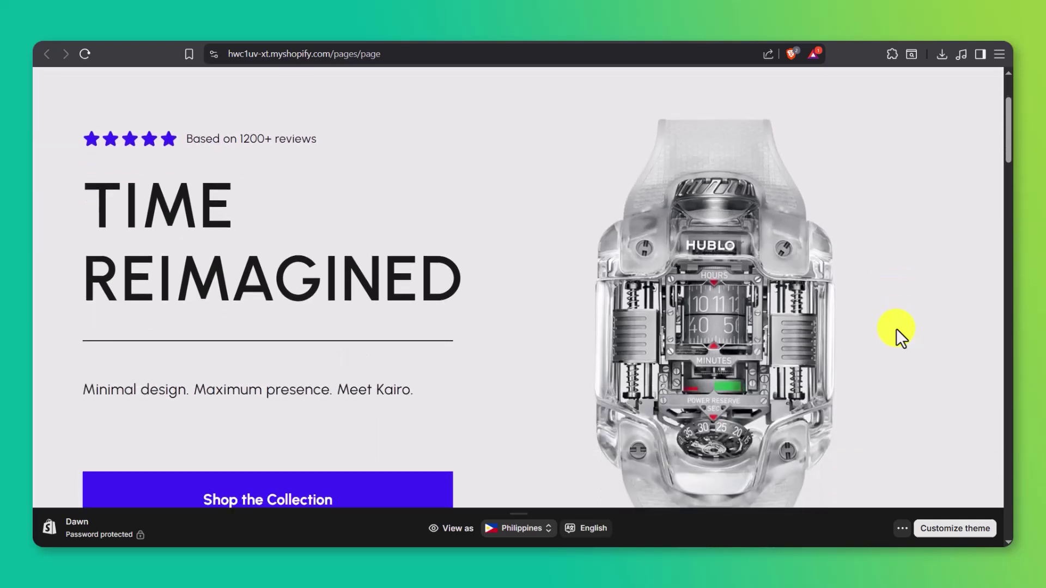
scroll(897, 328, down, 4)
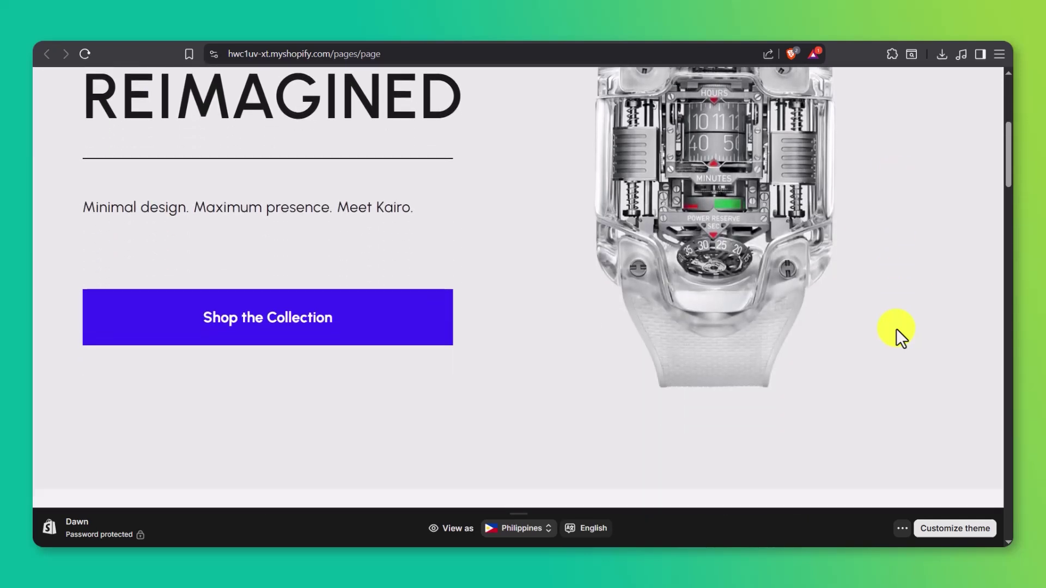
scroll(897, 328, down, 4)
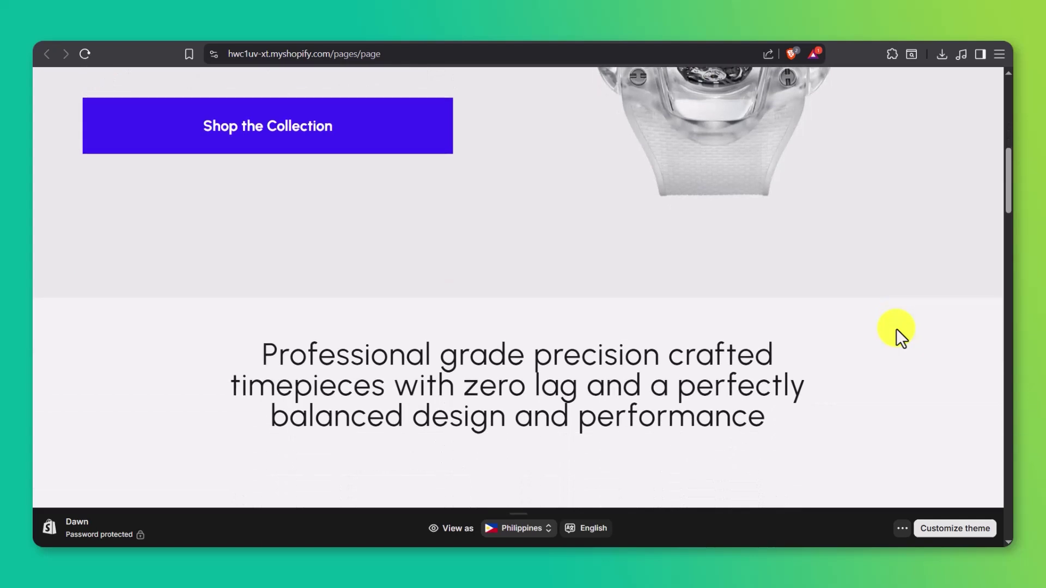
scroll(897, 329, down, 3)
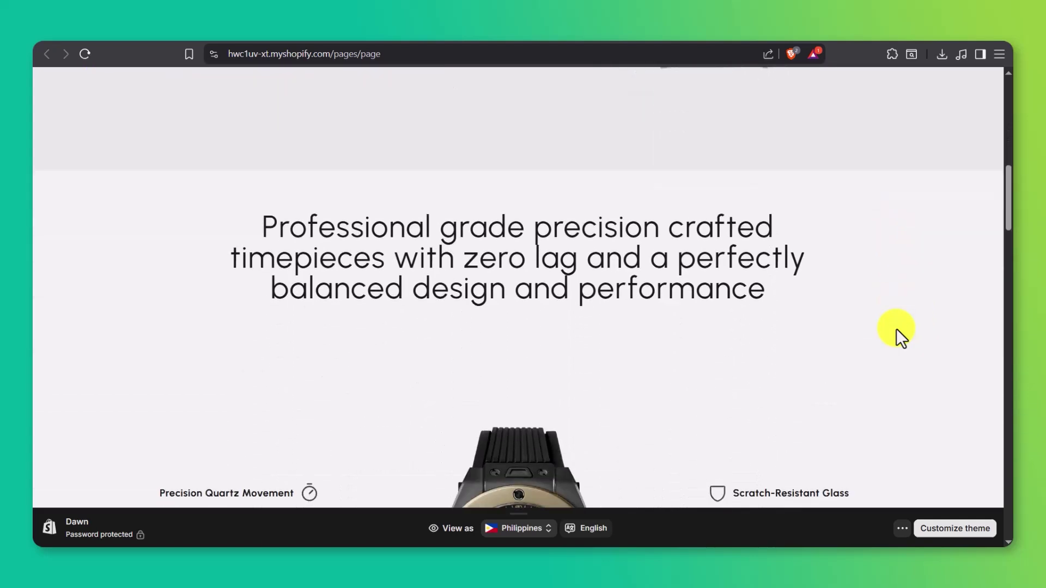
scroll(897, 329, down, 5)
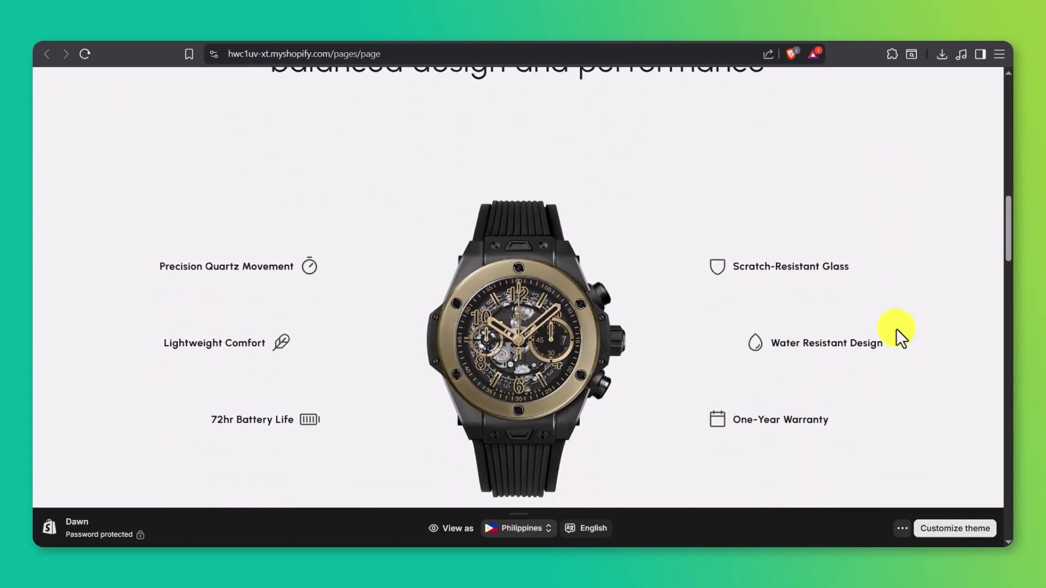
scroll(896, 329, down, 5)
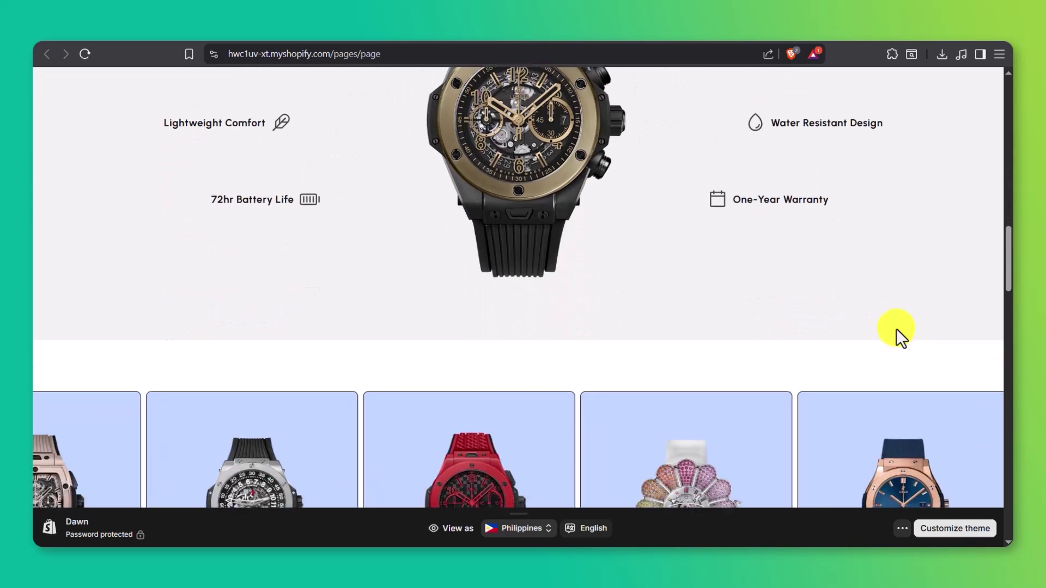
scroll(897, 329, down, 6)
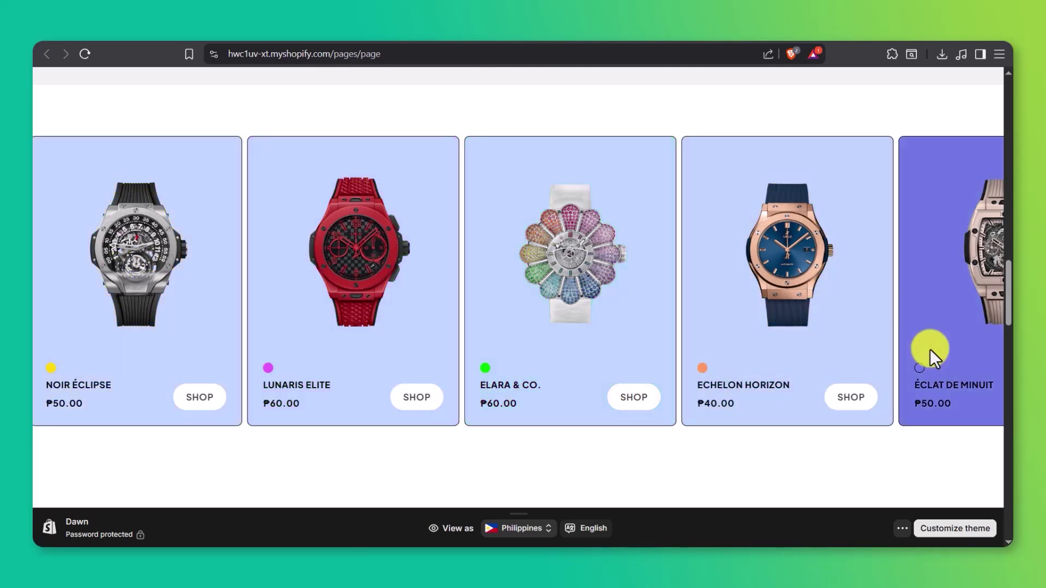
scroll(930, 350, down, 5)
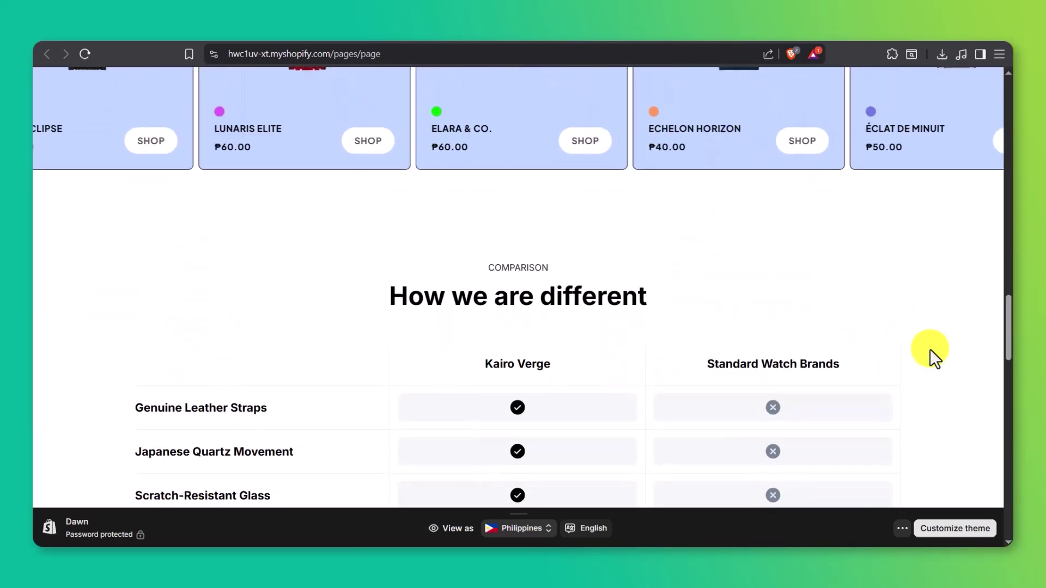
scroll(930, 350, down, 3)
scroll(930, 351, down, 2)
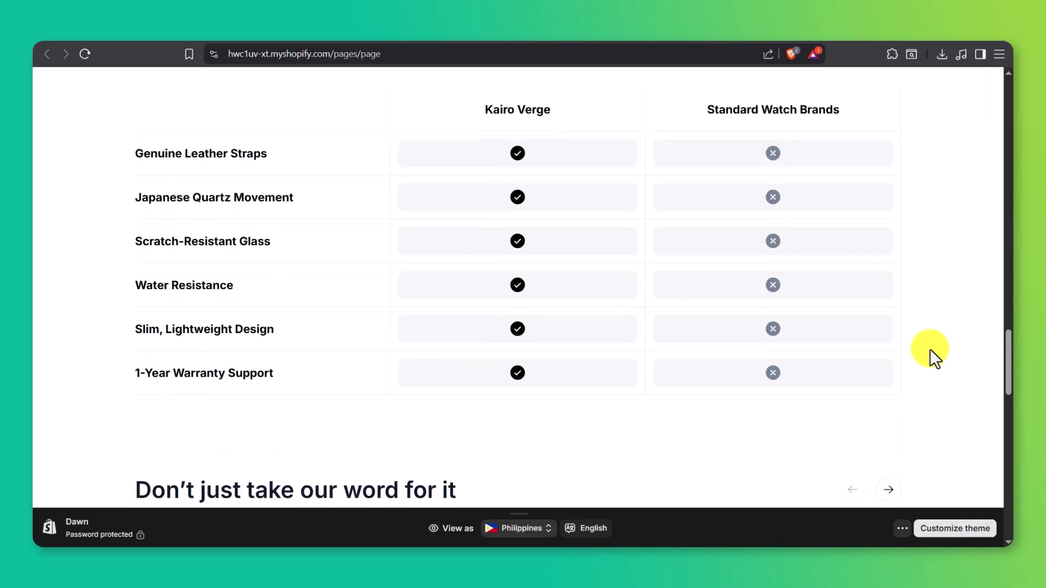
scroll(930, 349, down, 4)
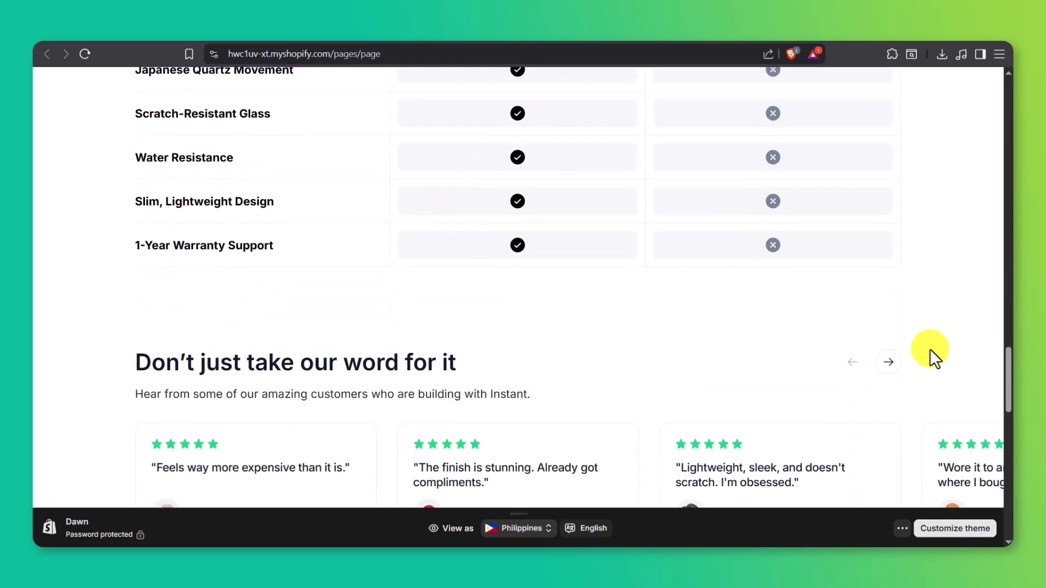
scroll(930, 348, down, 1)
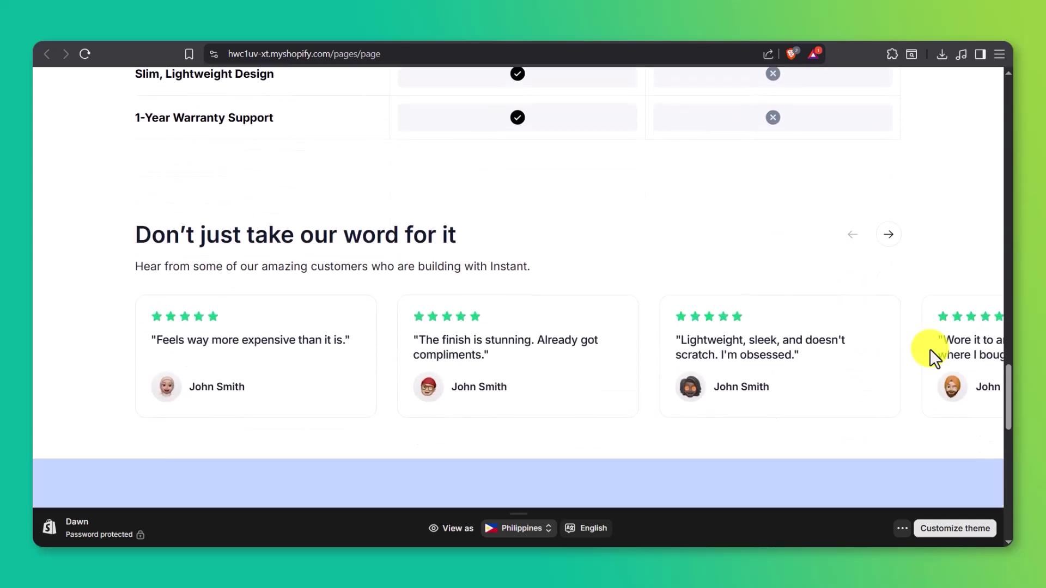
click(892, 244)
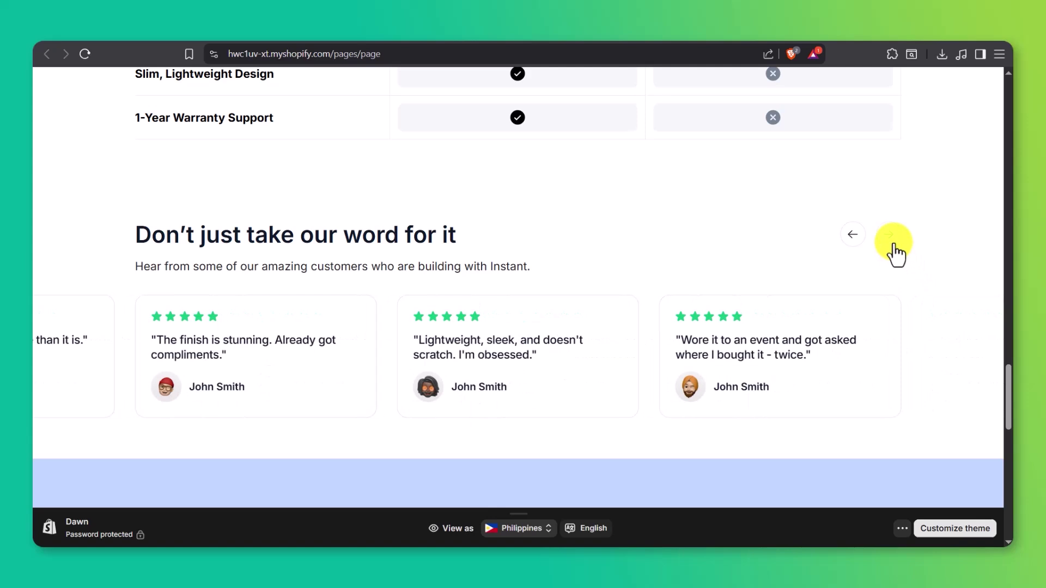
scroll(893, 244, down, 4)
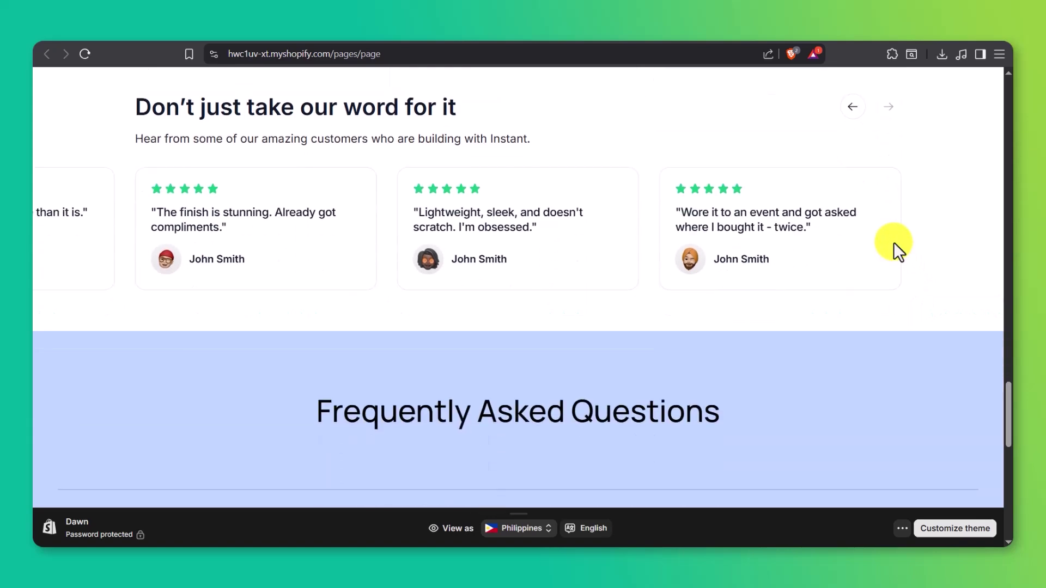
scroll(893, 242, down, 3)
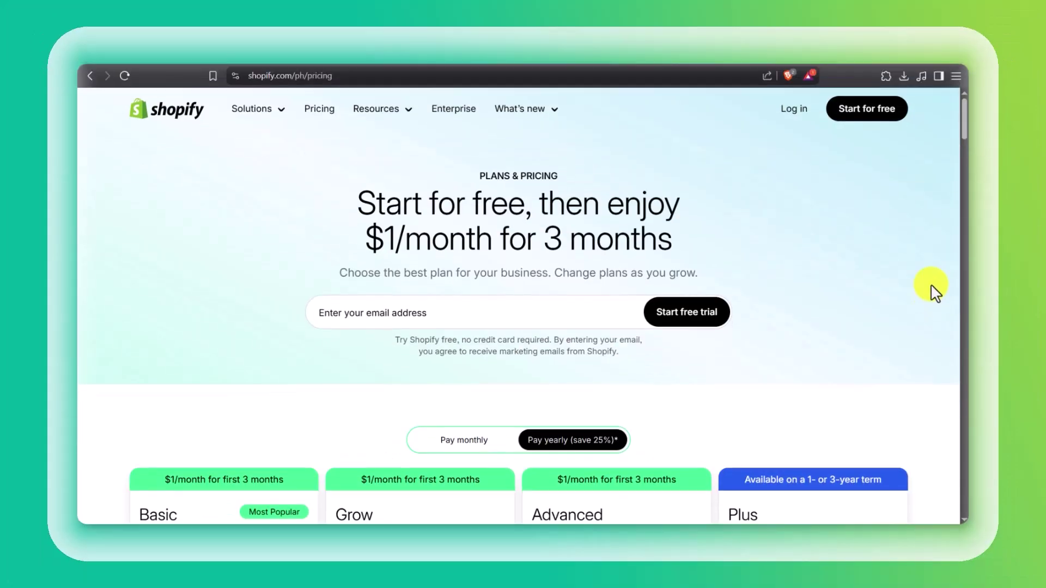
Step: Scroll down Shopify's pricing page to the Basic, Grow, Advanced and Plus plan cards
scroll(972, 284, down, 4)
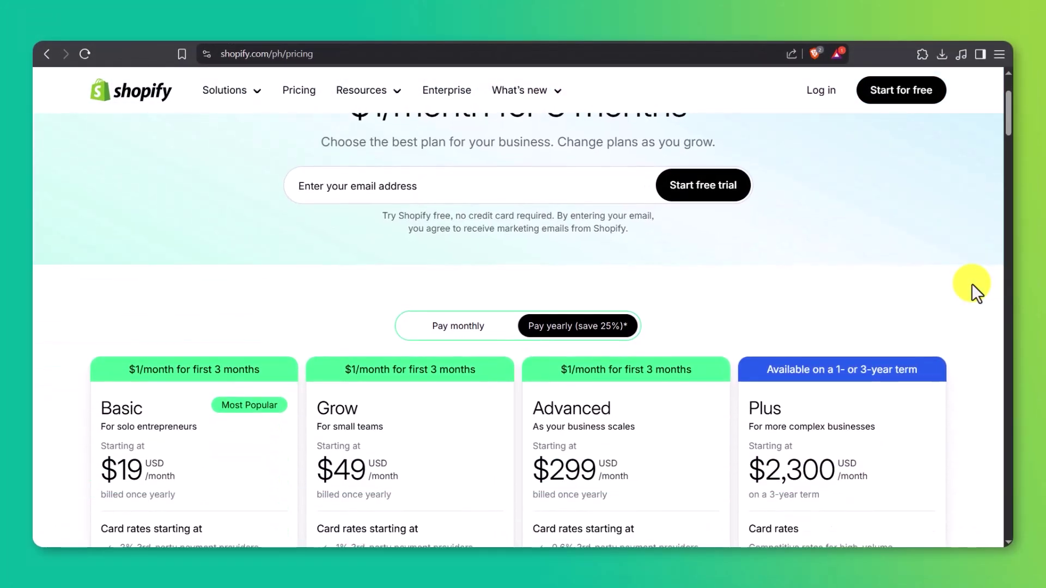
scroll(972, 284, down, 1)
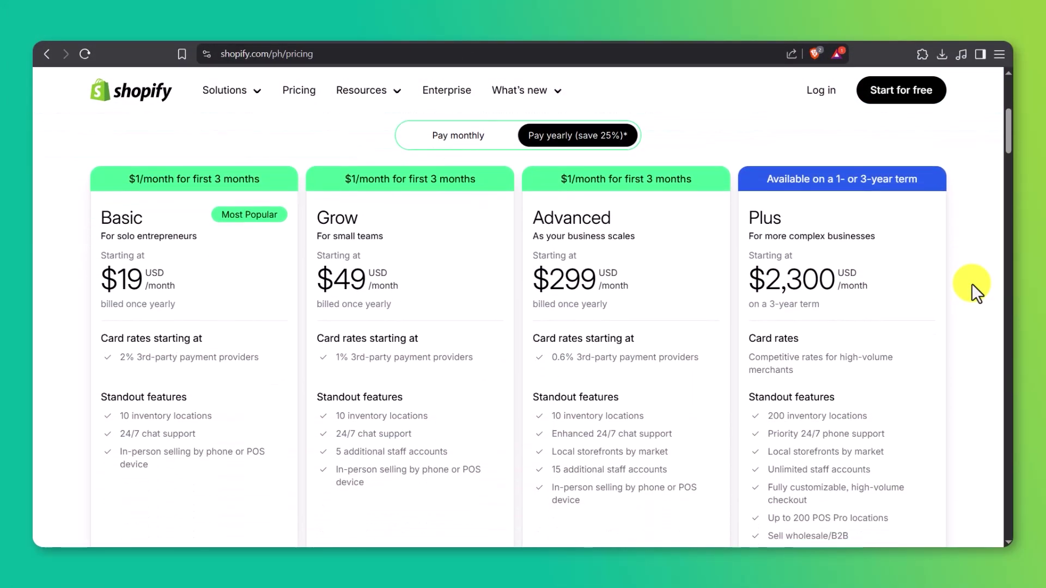